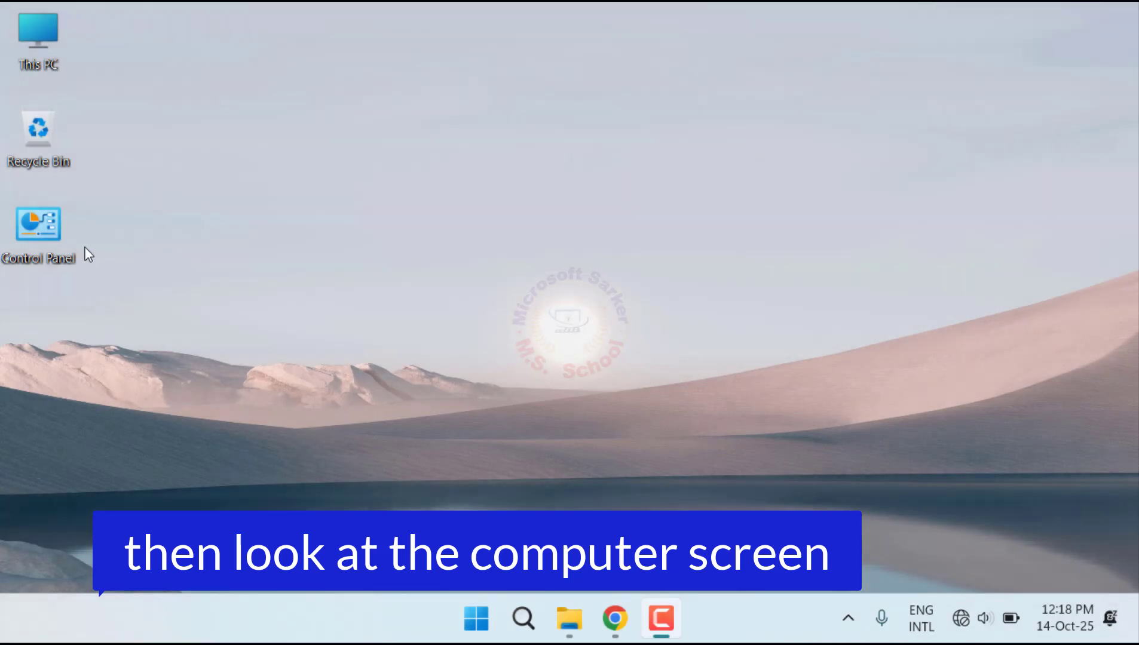
Step: Open the Ethernet adapter's properties from Control Panel's Network and Sharing Centre adapter settings
{"action": "double_click", "coordinate": [49, 239]}
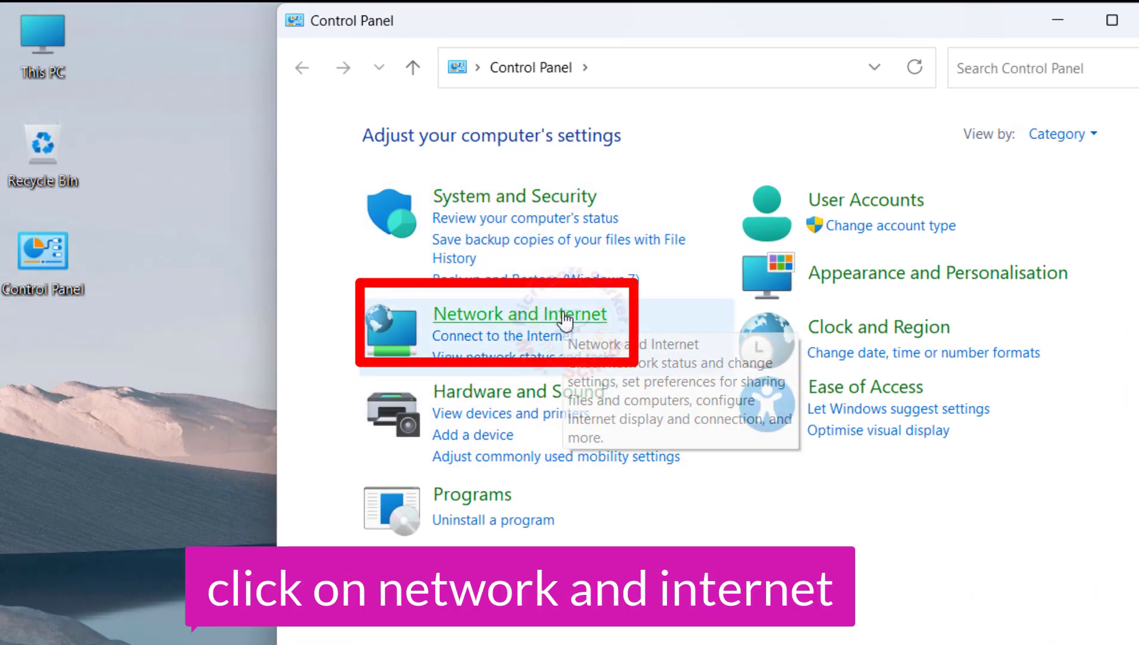
{"action": "left_click", "coordinate": [565, 316]}
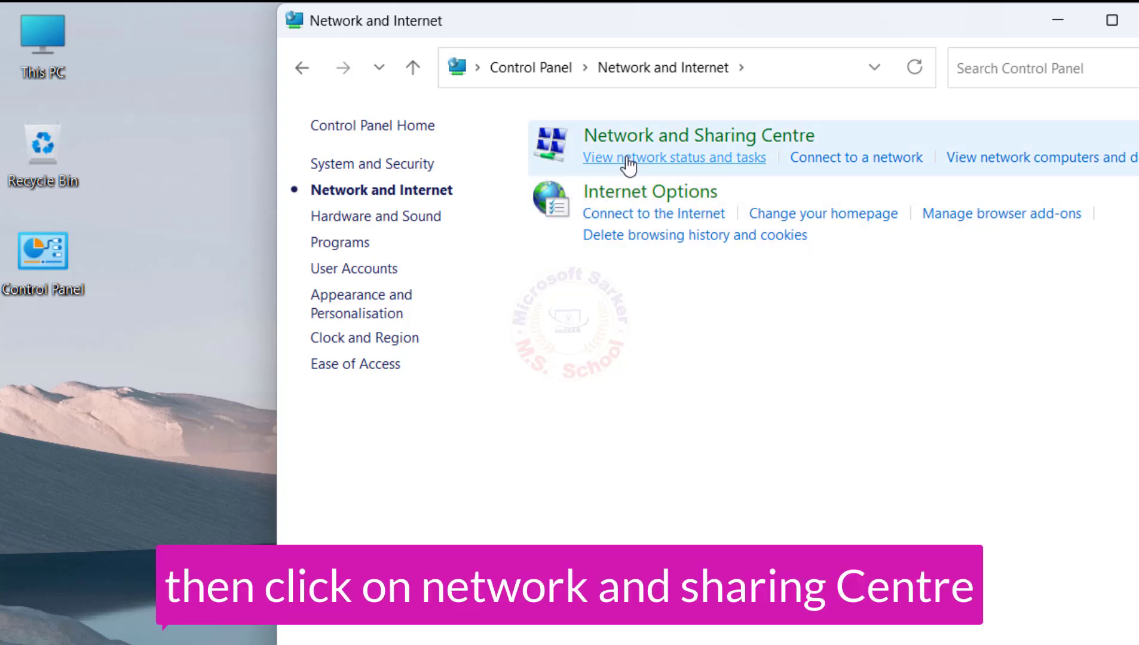
{"action": "left_click", "coordinate": [627, 159]}
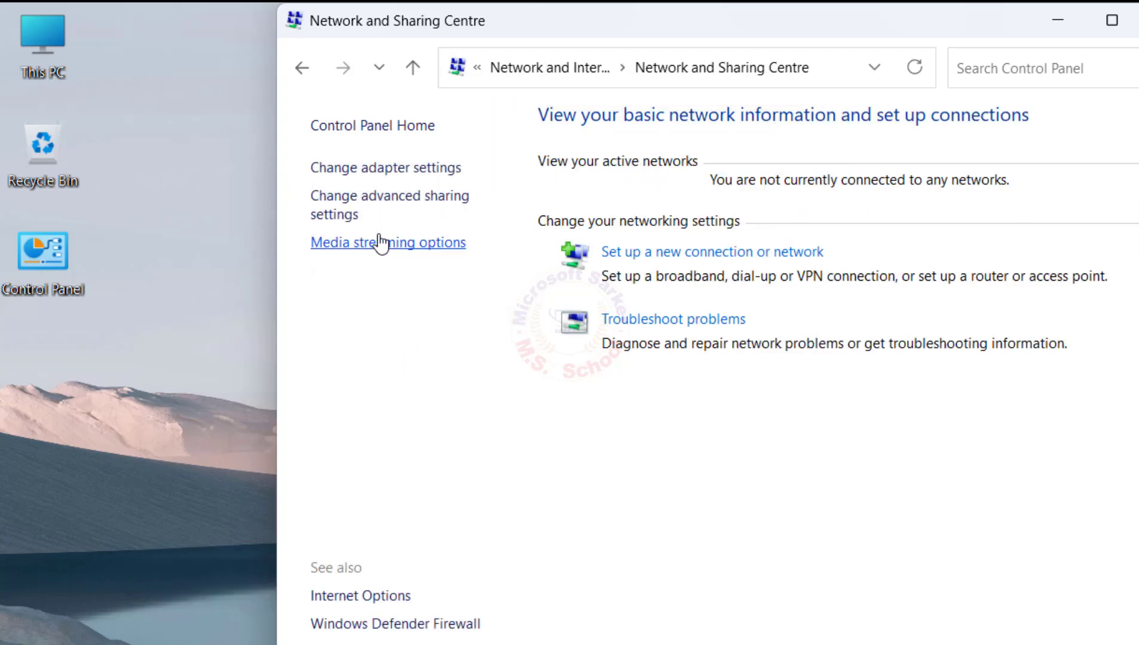
{"action": "left_click", "coordinate": [387, 170]}
{"action": "double_click", "coordinate": [387, 173]}
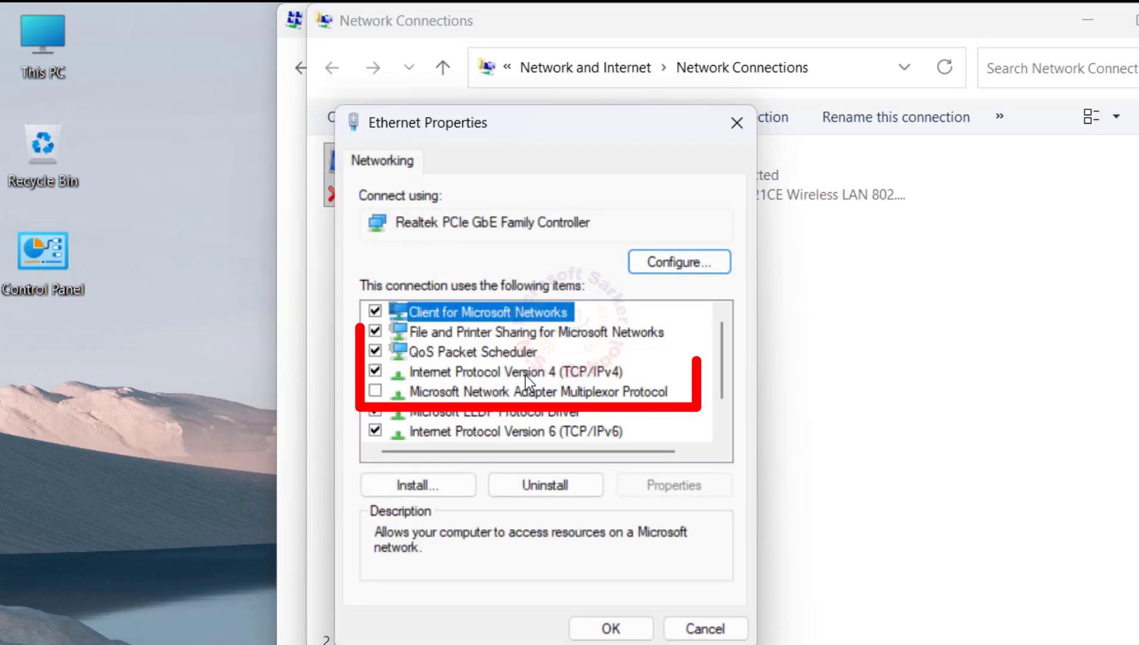
Step: Set Internet Protocol Version 4 (TCP/IPv4) to obtain the IP address and DNS server address automatically, and close the network windows
{"action": "left_click", "coordinate": [525, 375]}
{"action": "double_click", "coordinate": [525, 375]}
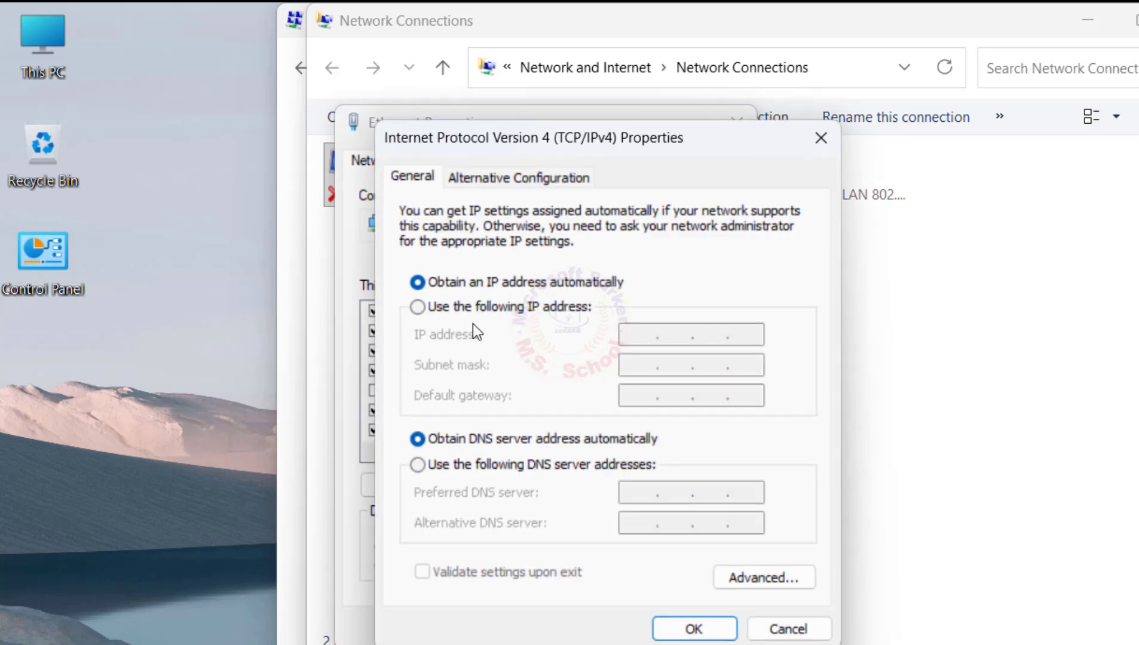
{"action": "left_click", "coordinate": [489, 312]}
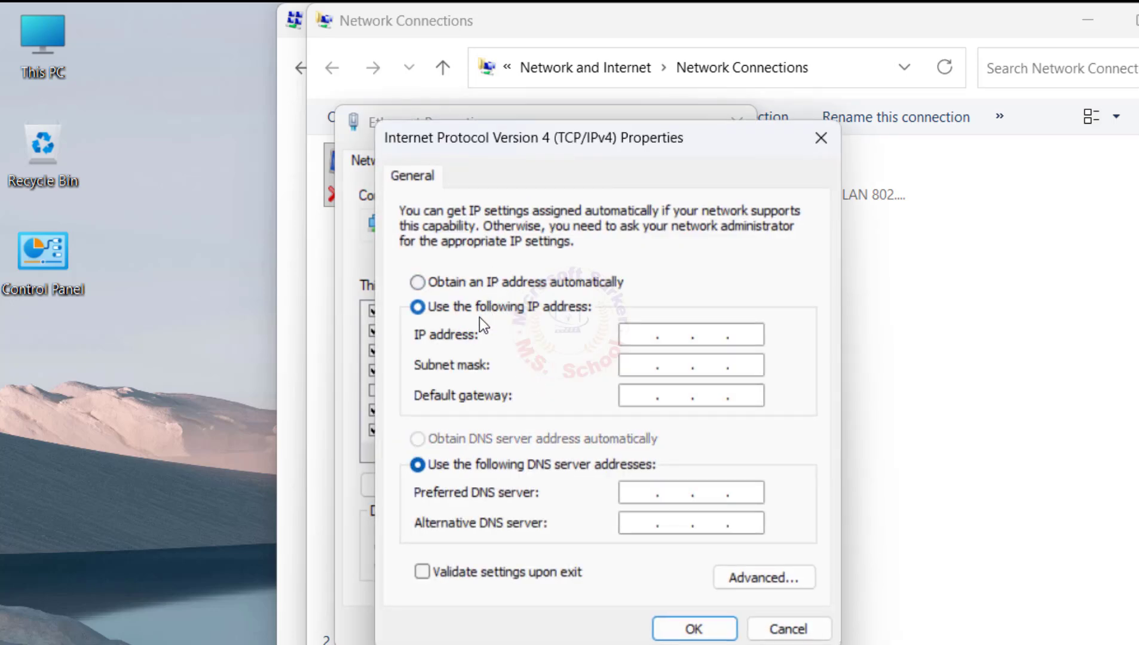
{"action": "left_click", "coordinate": [476, 277]}
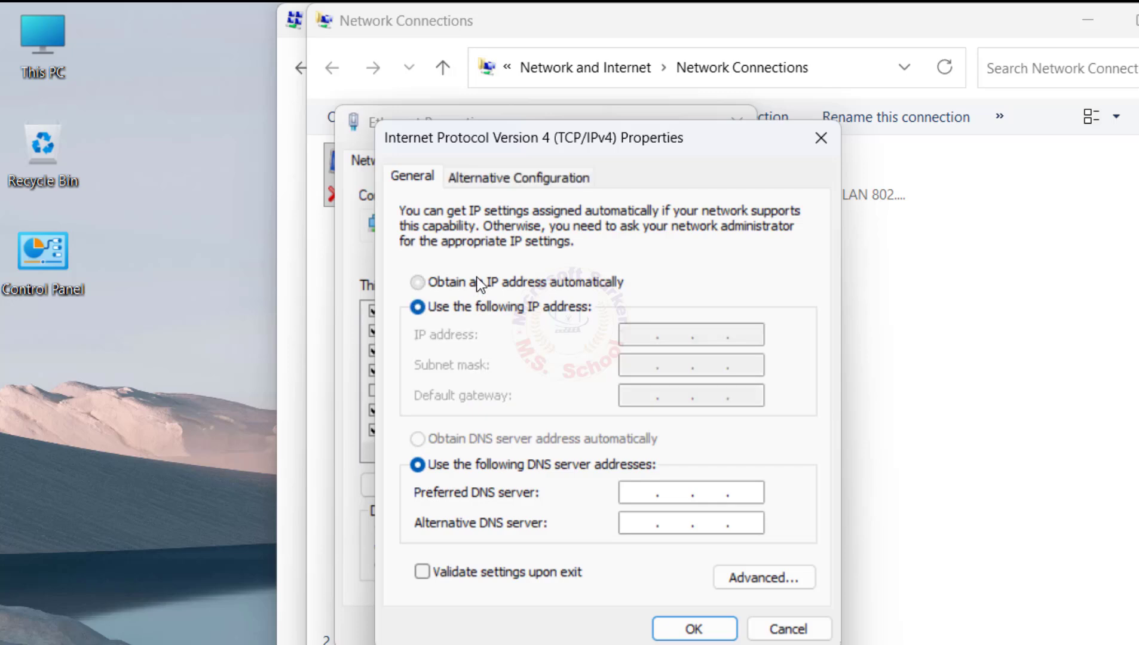
{"action": "left_click", "coordinate": [525, 443]}
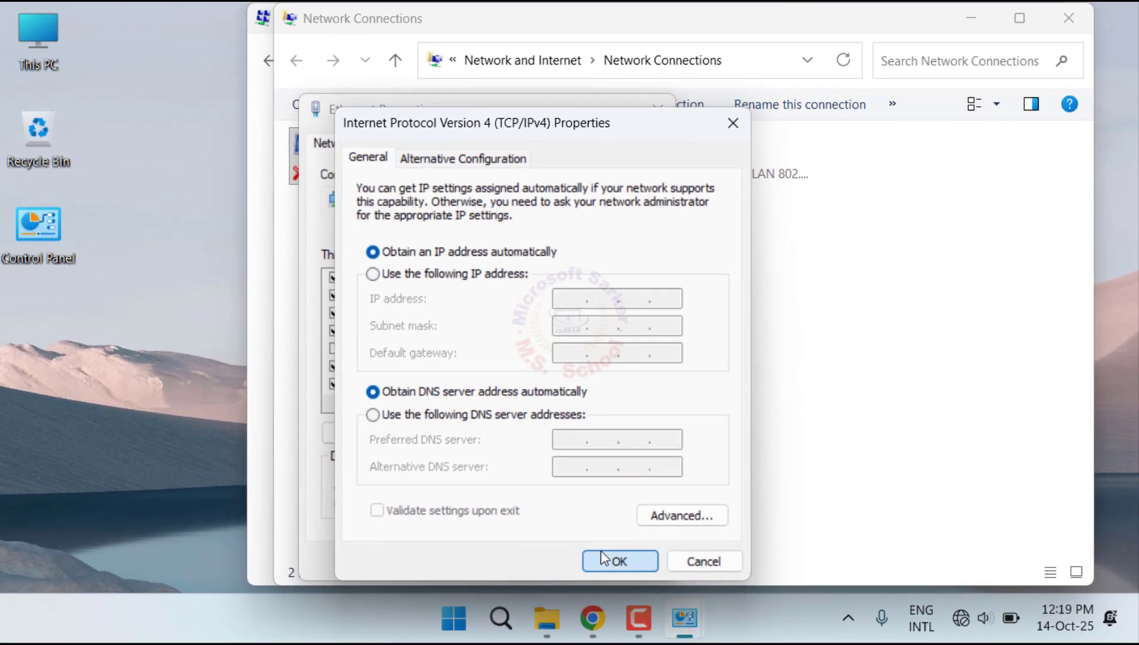
{"action": "left_click", "coordinate": [601, 554]}
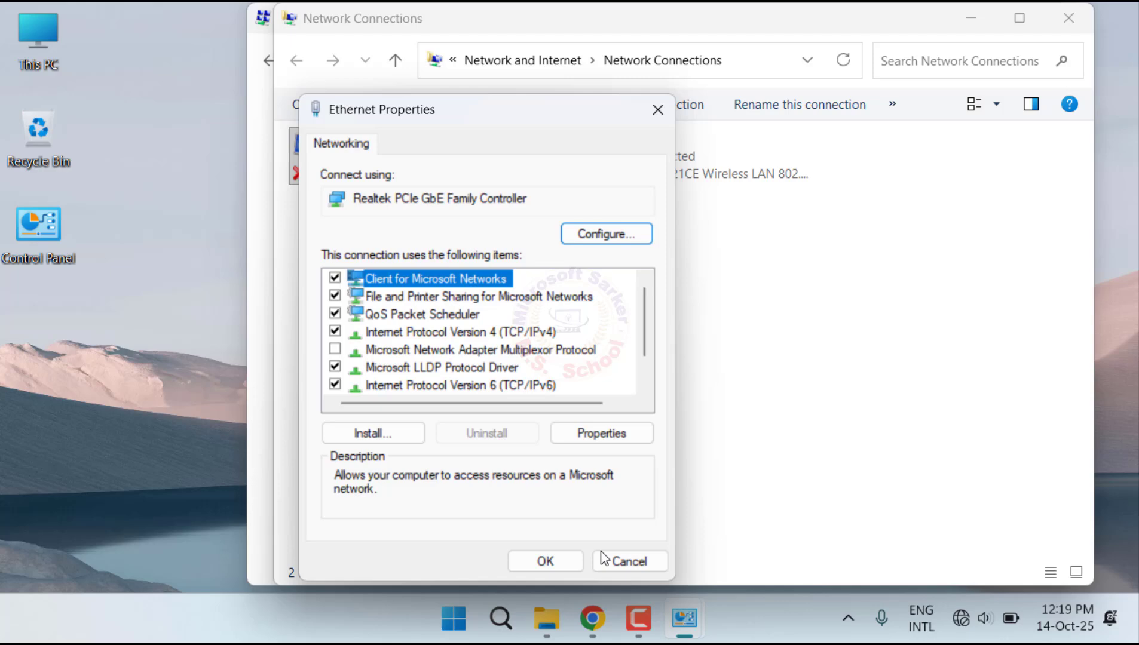
{"action": "left_click", "coordinate": [545, 561]}
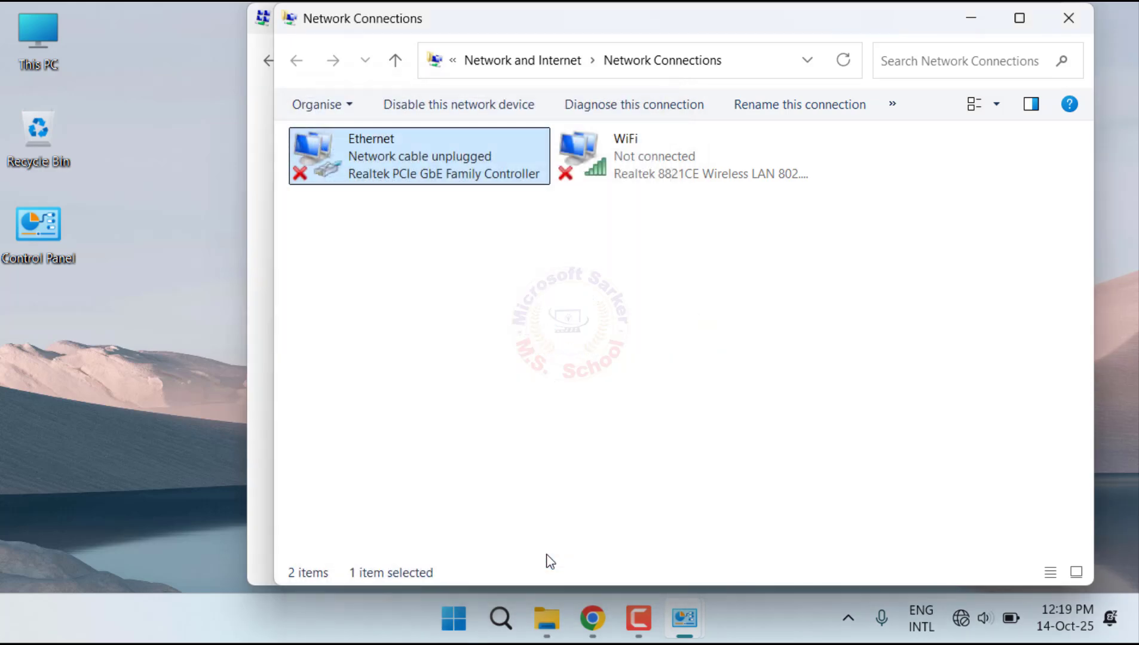
{"action": "left_click", "coordinate": [1080, 24]}
{"action": "left_click", "coordinate": [1052, 23]}
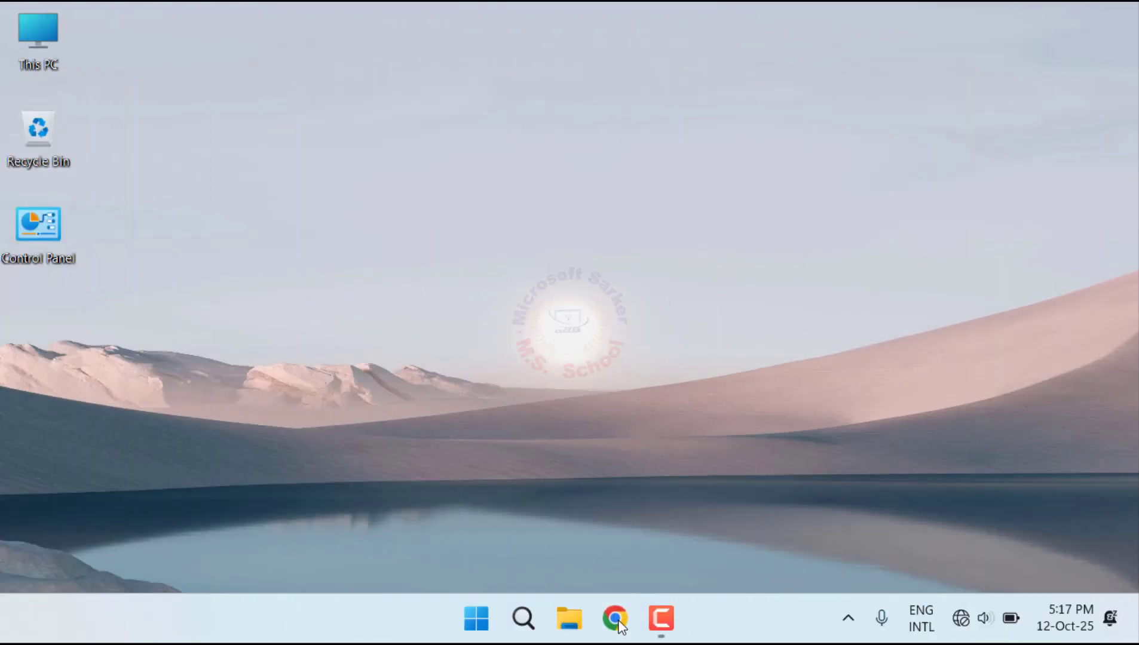
Step: Switch to Chrome and open the router's login page at tplinkwifi.net
{"action": "left_click", "coordinate": [615, 621]}
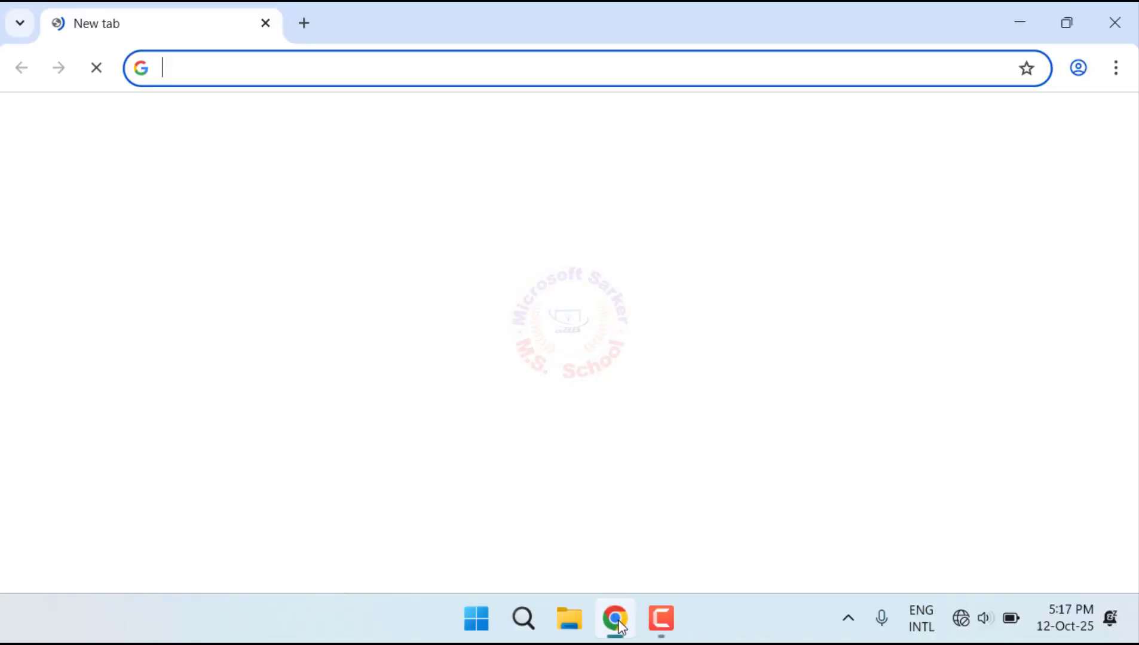
{"action": "left_click", "coordinate": [438, 61]}
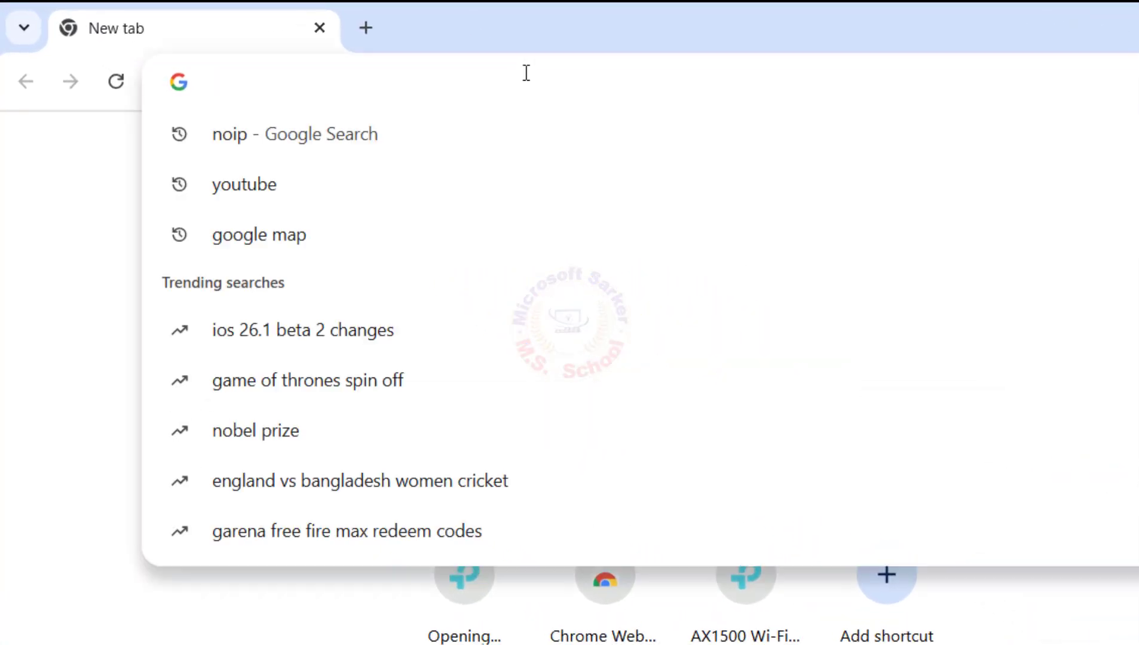
{"action": "type", "text": "tp"}
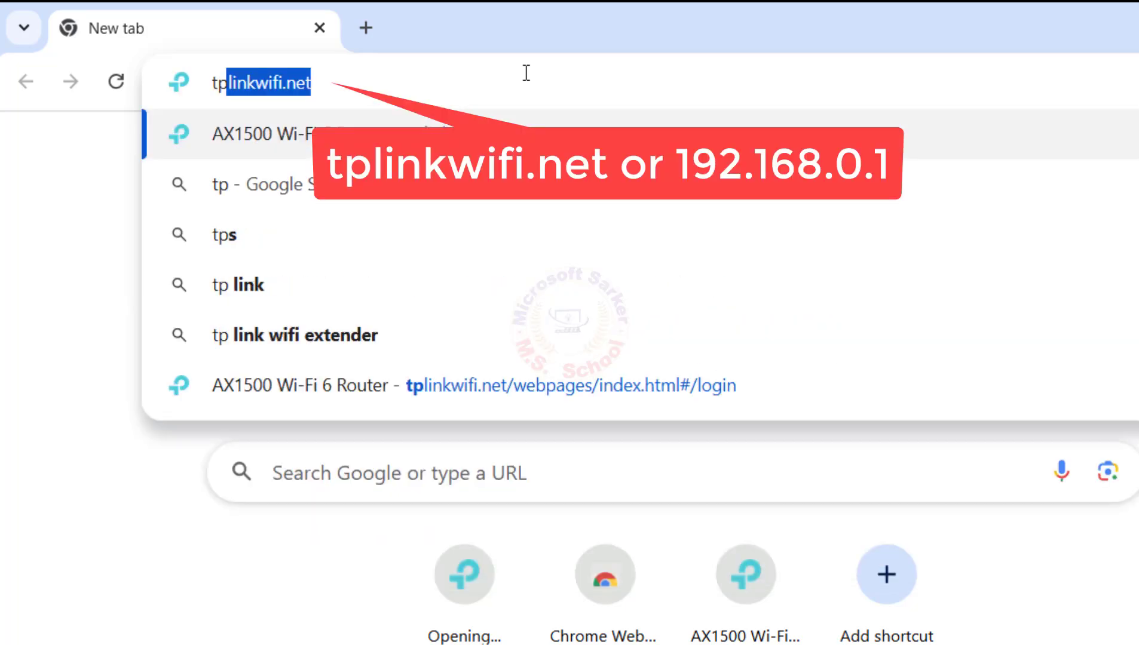
{"action": "type", "text": "link"}
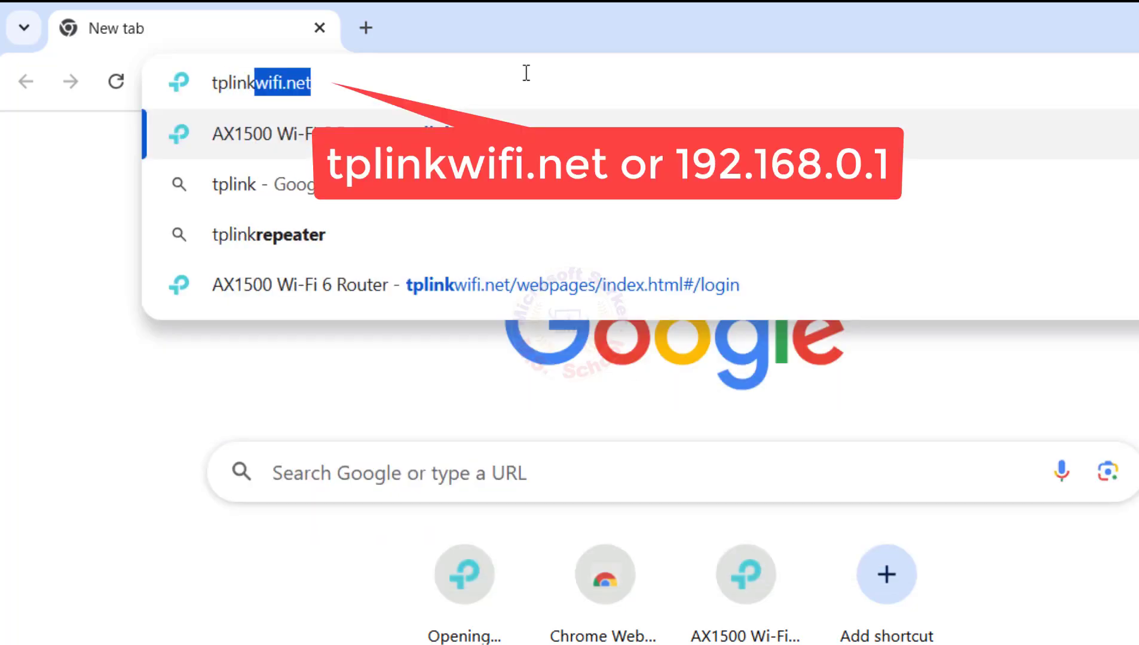
{"action": "type", "text": "wifi.n"}
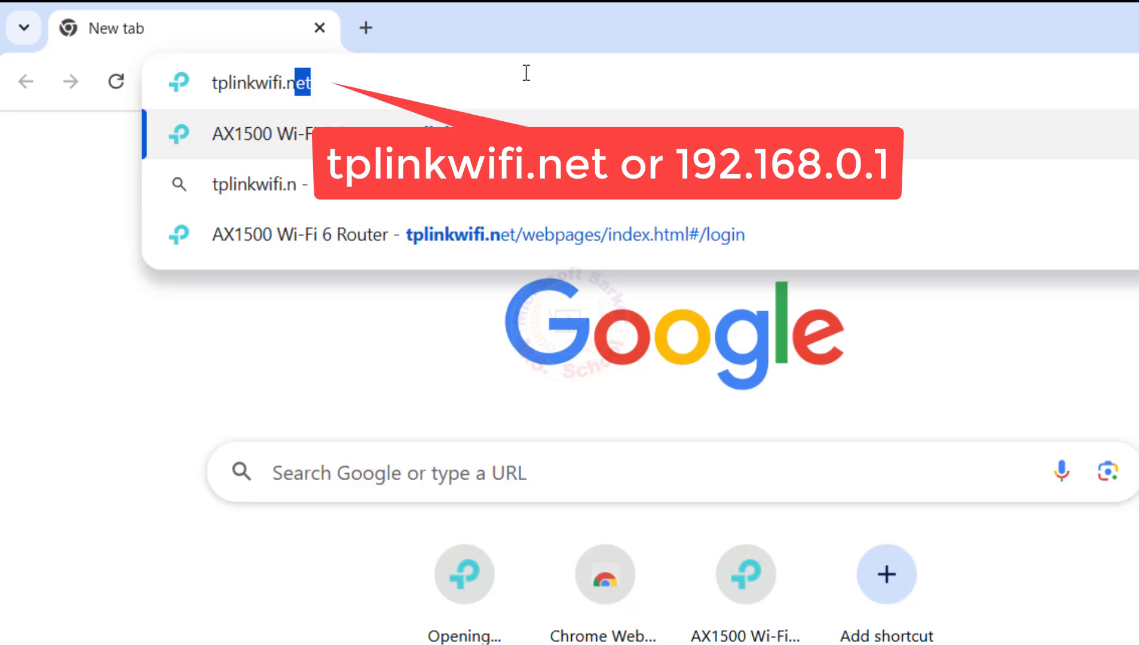
{"action": "type", "text": "et"}
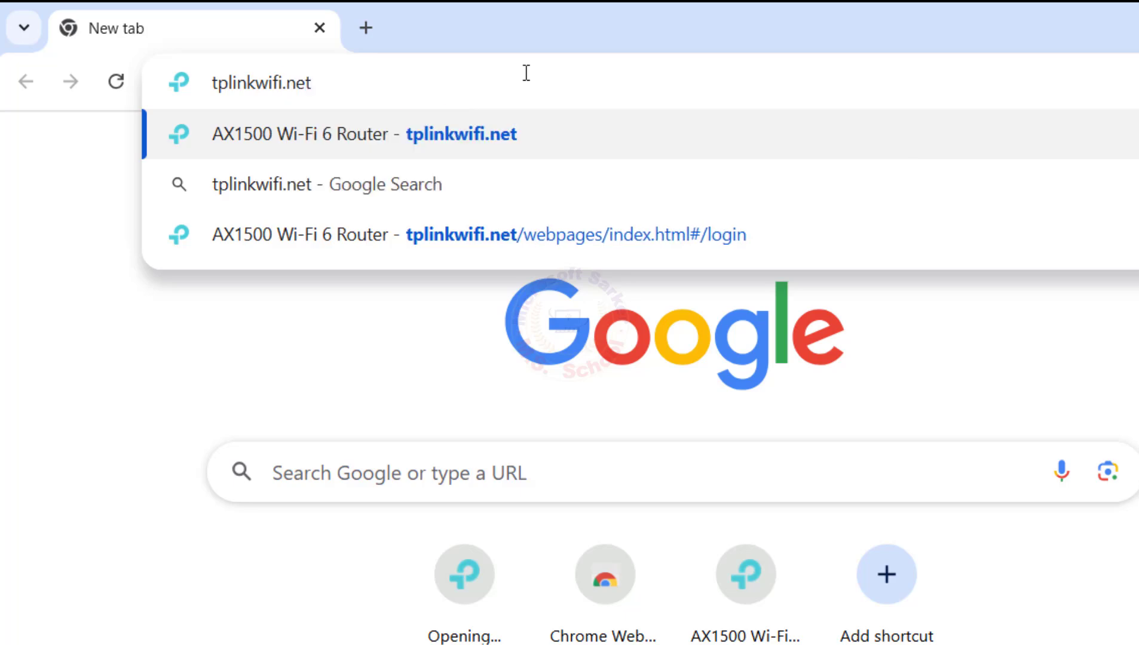
{"action": "key", "text": "Return"}
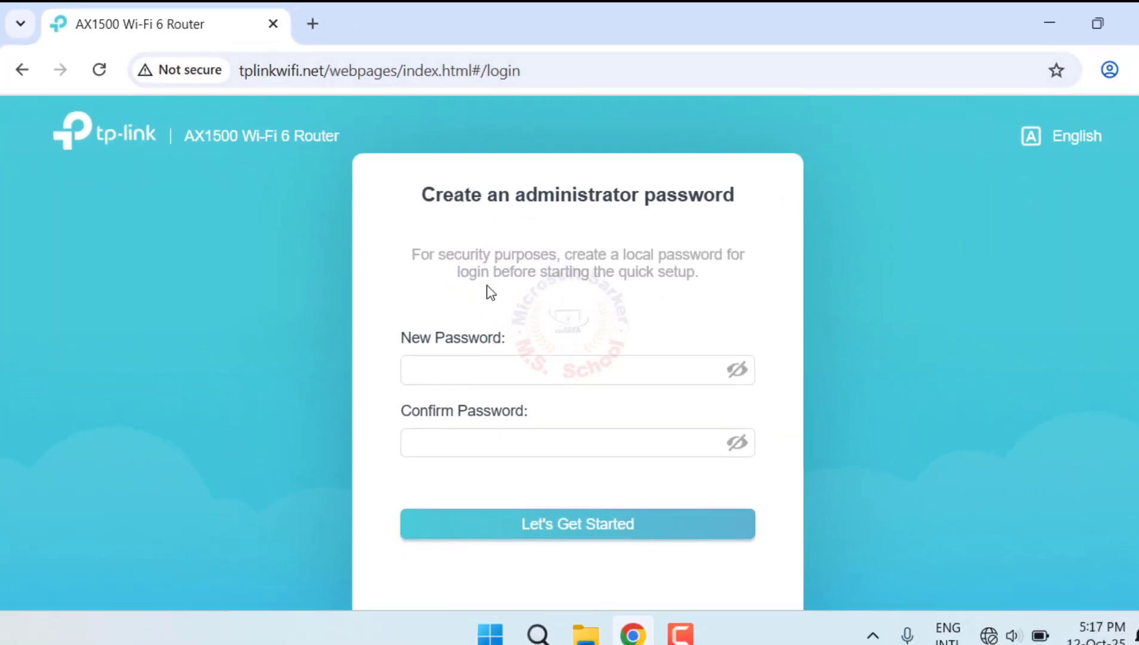
Step: Create the router's administrator password by entering and confirming it, and start the quick setup
{"action": "left_click", "coordinate": [465, 359]}
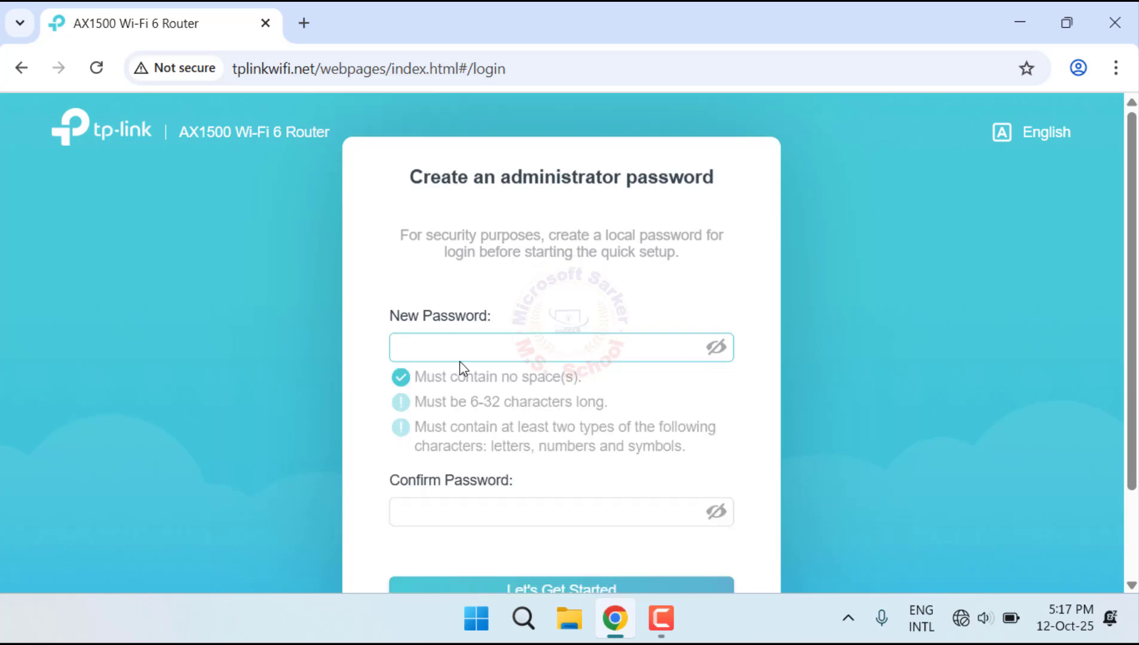
{"action": "type", "text": "•••••"}
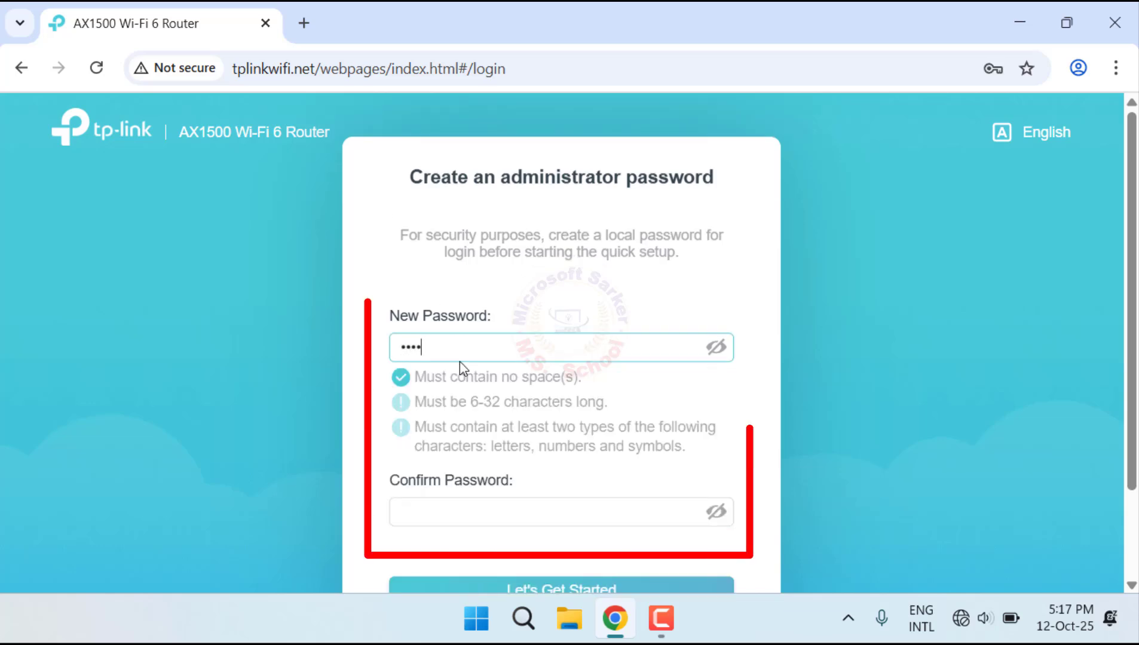
{"action": "type", "text": "•"}
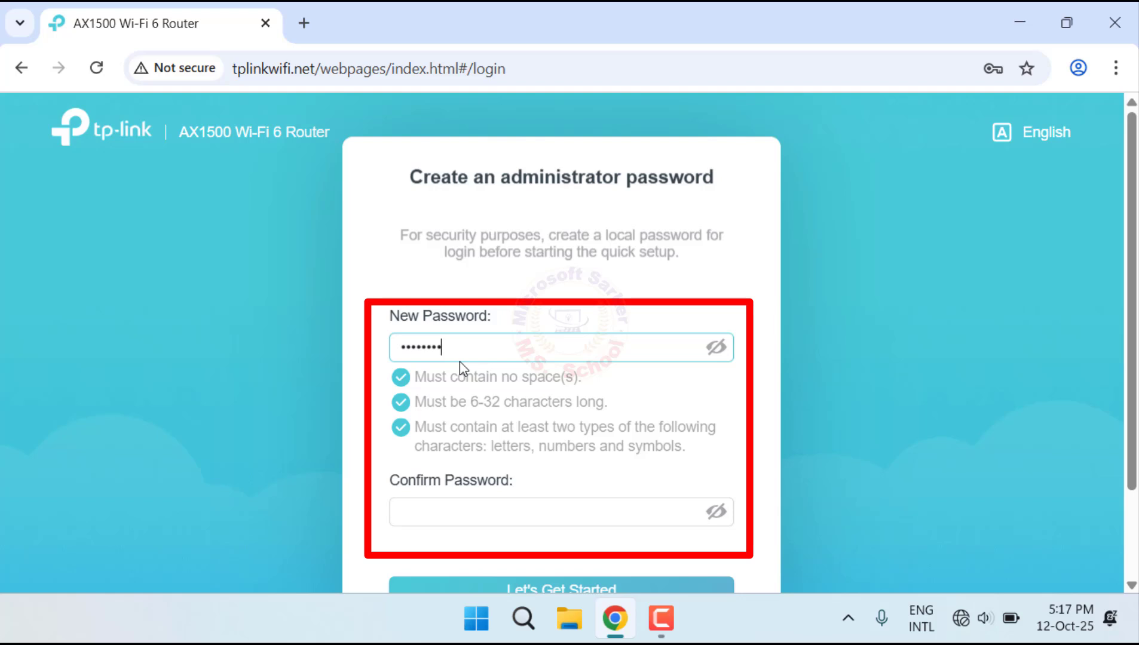
{"action": "left_click", "coordinate": [518, 512]}
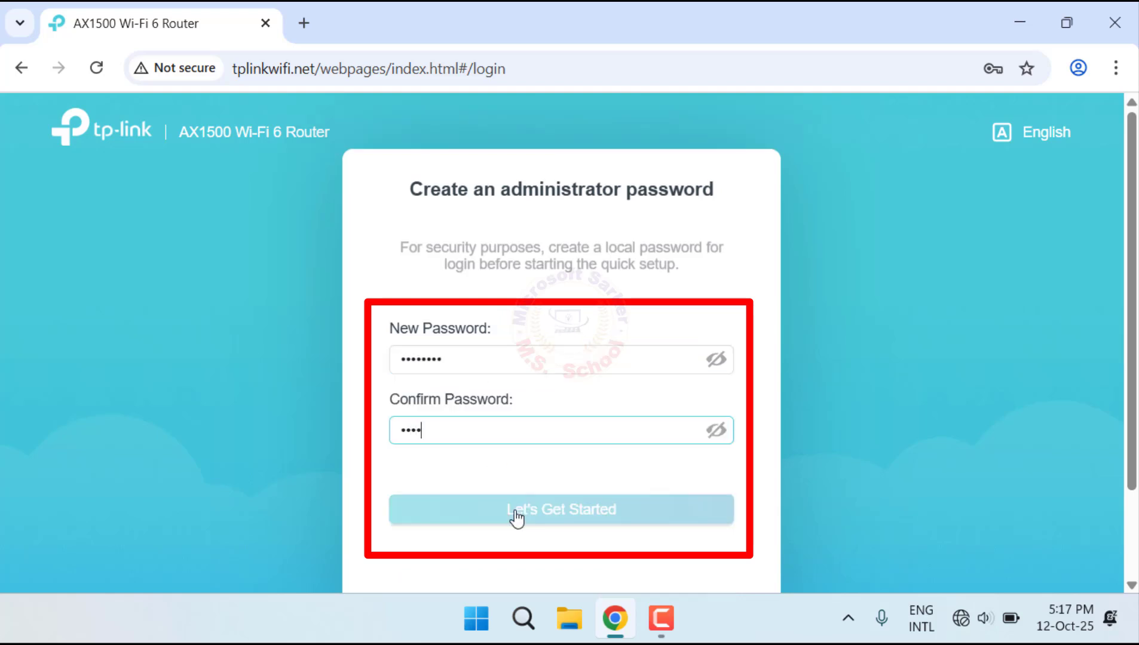
{"action": "type", "text": "•••••••"}
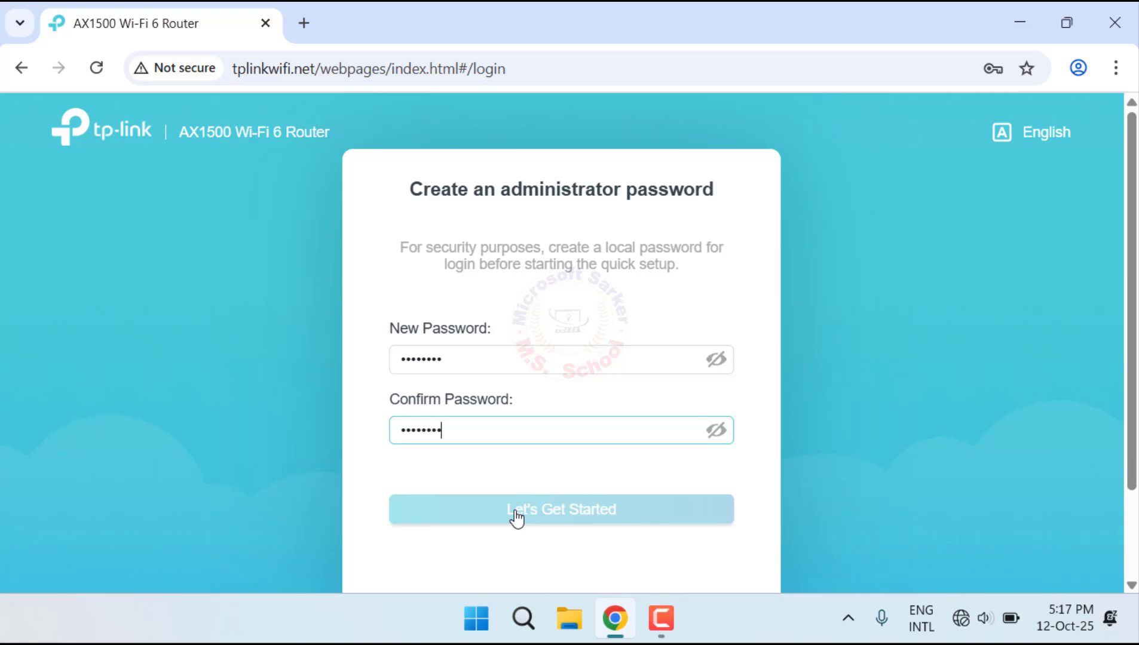
{"action": "type", "text": "•"}
{"action": "left_click", "coordinate": [517, 517]}
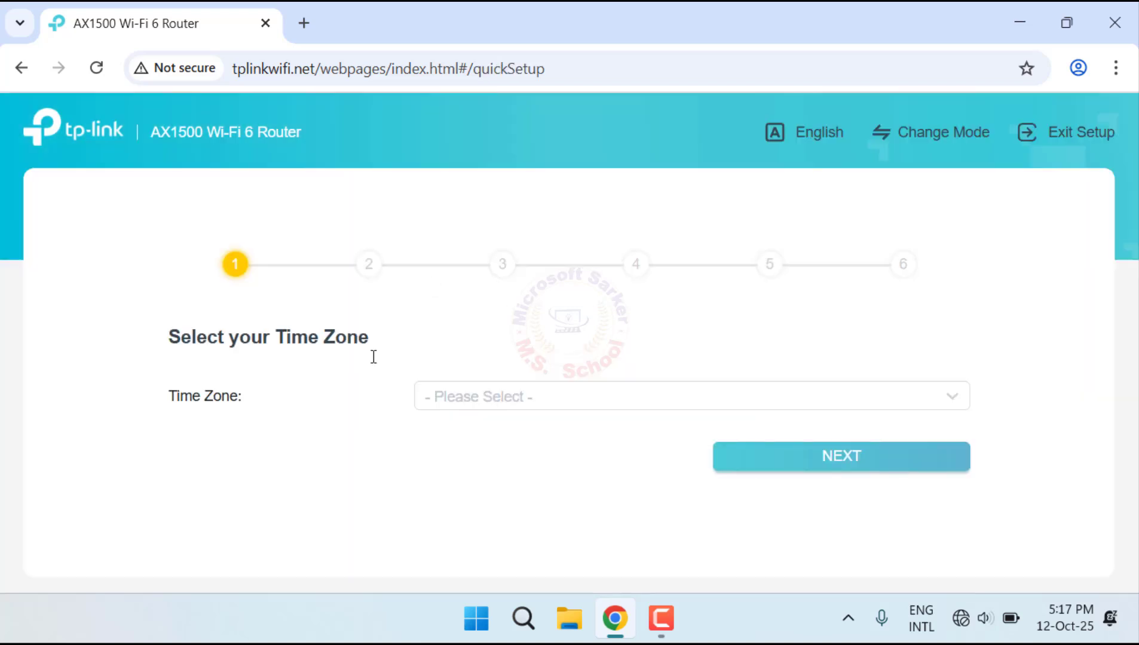
Step: Set the router's time zone to (UTC+06:00) Dhaka and continue the setup
{"action": "left_click", "coordinate": [573, 410]}
{"action": "scroll", "coordinate": [554, 359], "scroll_direction": "down", "scroll_amount": 15}
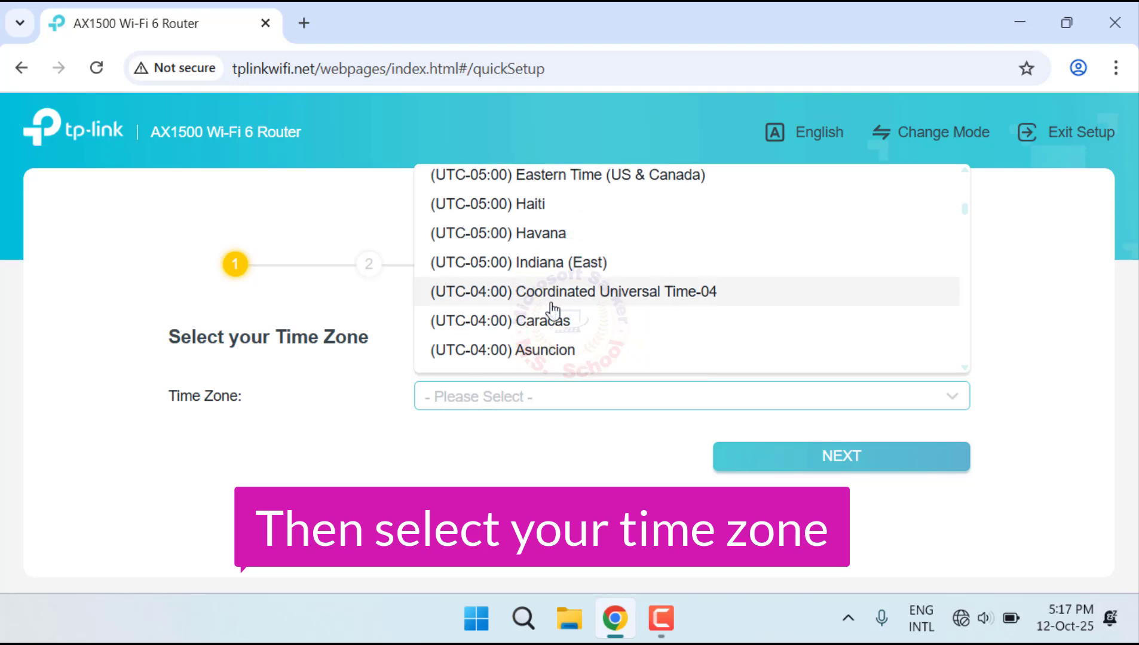
{"action": "scroll", "coordinate": [552, 309], "scroll_direction": "down", "scroll_amount": 12}
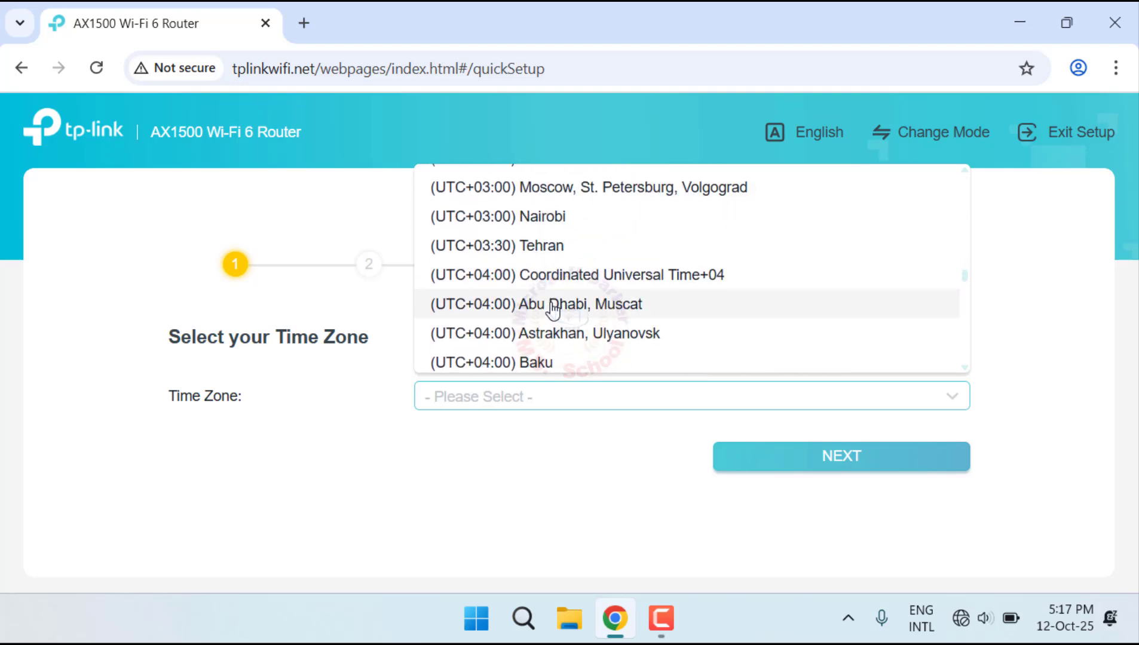
{"action": "scroll", "coordinate": [553, 309], "scroll_direction": "down", "scroll_amount": 3}
{"action": "left_click", "coordinate": [549, 279]}
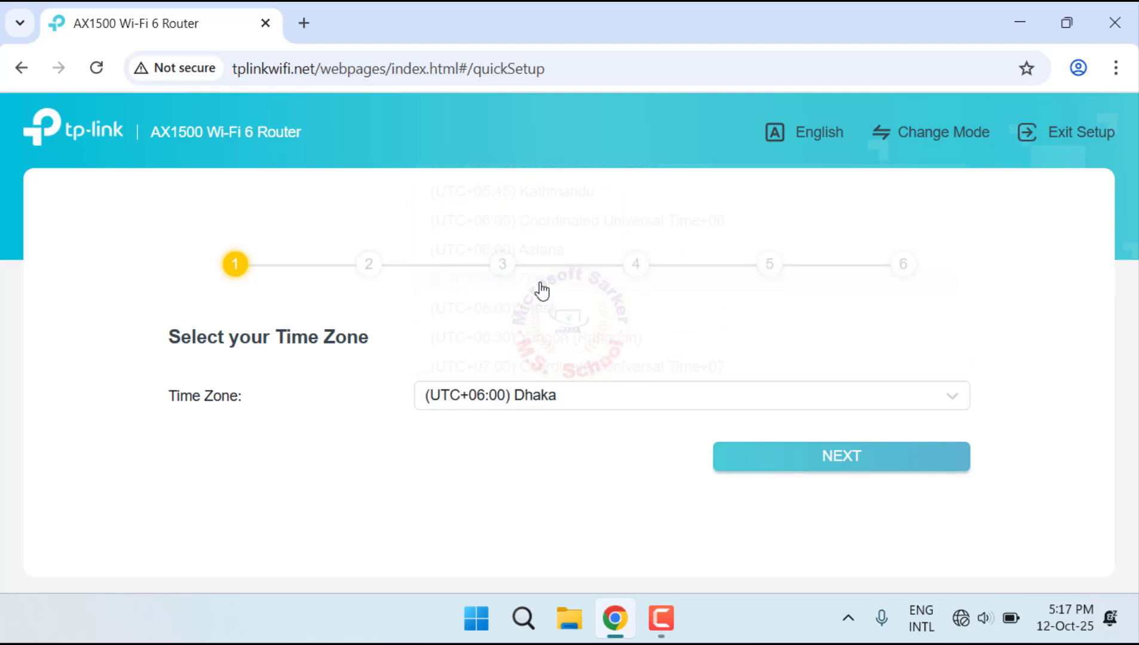
{"action": "left_click", "coordinate": [897, 466]}
Step: Choose Static IP as the internet connection type and continue to its settings
{"action": "scroll", "coordinate": [657, 399], "scroll_direction": "down", "scroll_amount": 3}
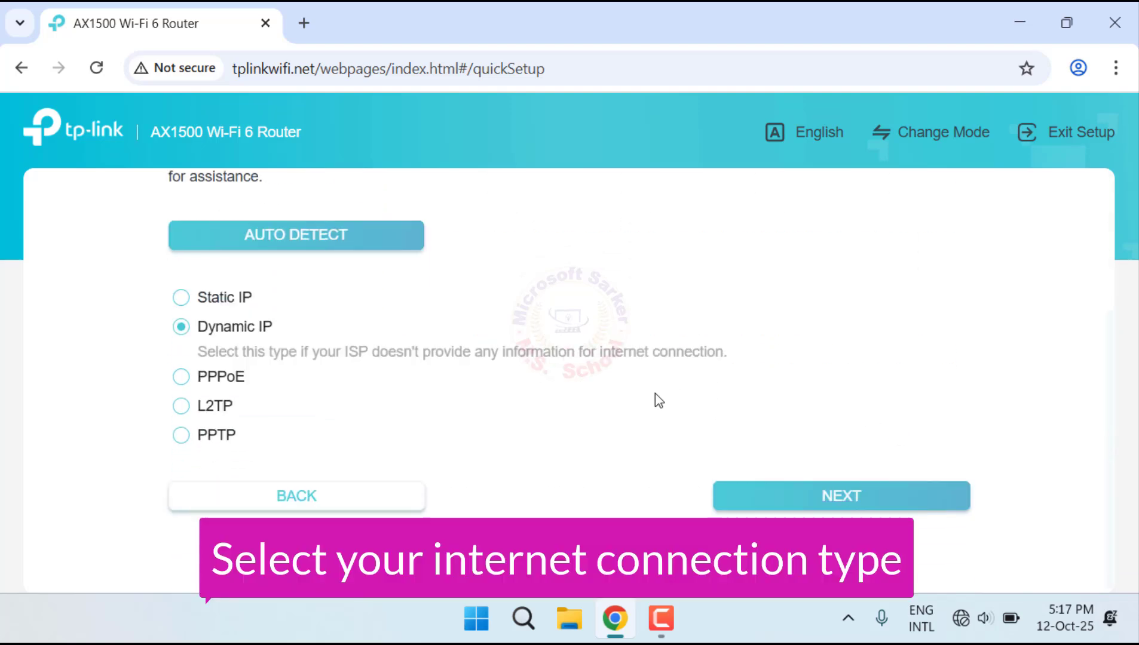
{"action": "left_click", "coordinate": [180, 297]}
{"action": "left_click", "coordinate": [851, 495]}
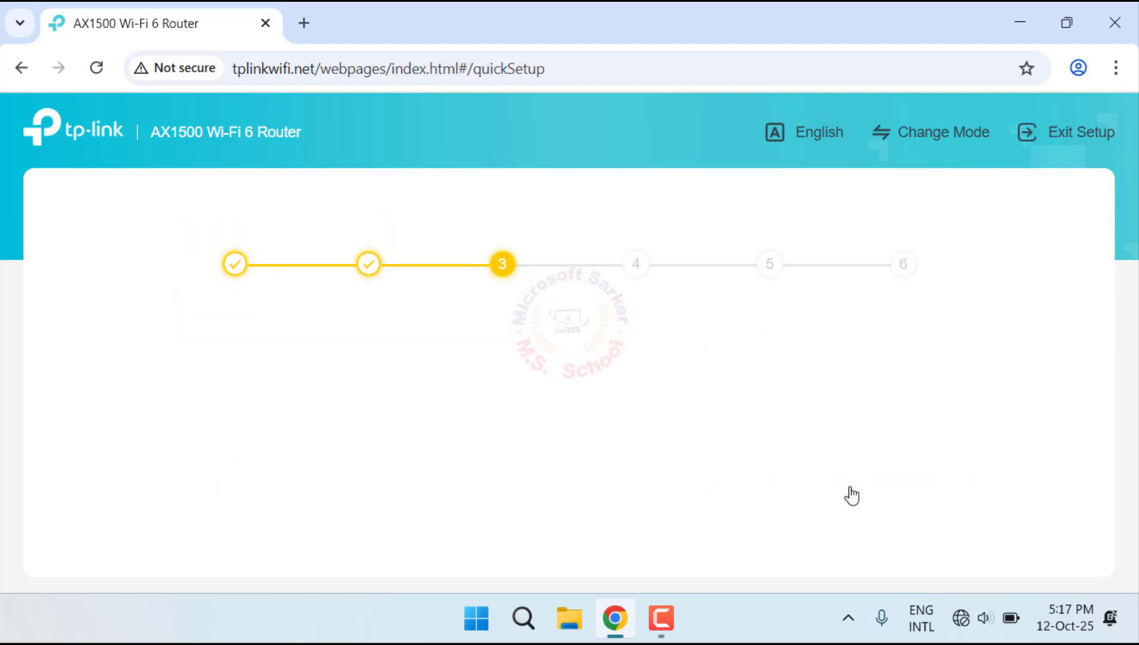
Step: Enter IP address 192.168.1.29, subnet mask 255.255.255.0, default gateway 192.168.1.1 and primary DNS 8.8.8.8, and continue to the wireless settings
{"action": "left_click", "coordinate": [490, 421]}
{"action": "scroll", "coordinate": [491, 420], "scroll_direction": "down", "scroll_amount": 2}
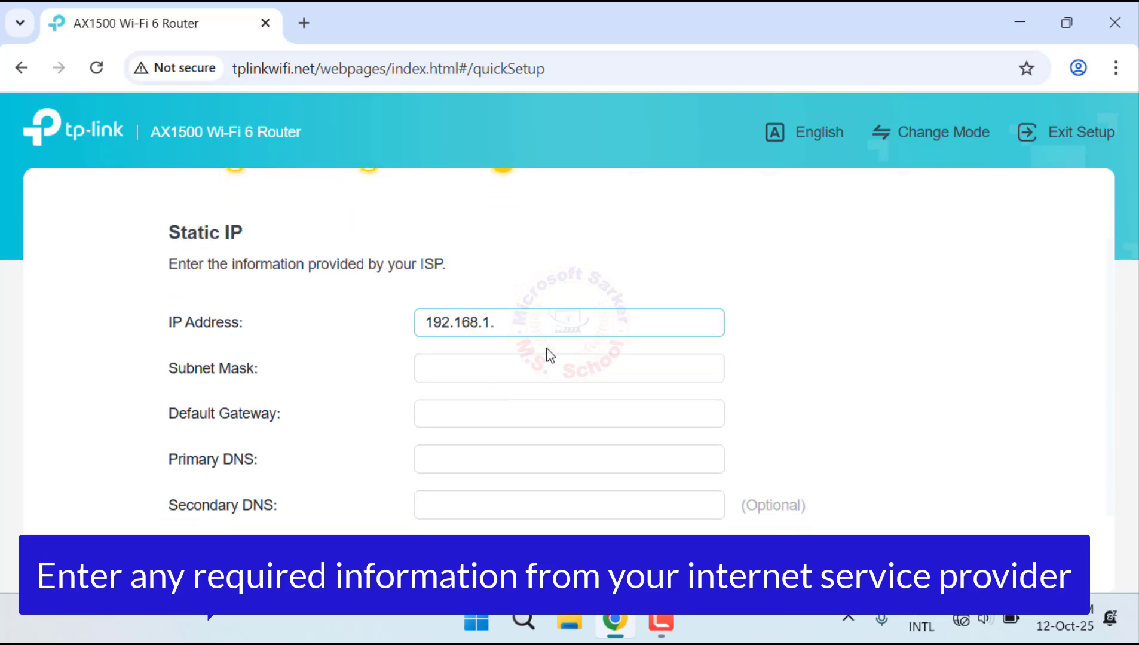
{"action": "left_click", "coordinate": [534, 367]}
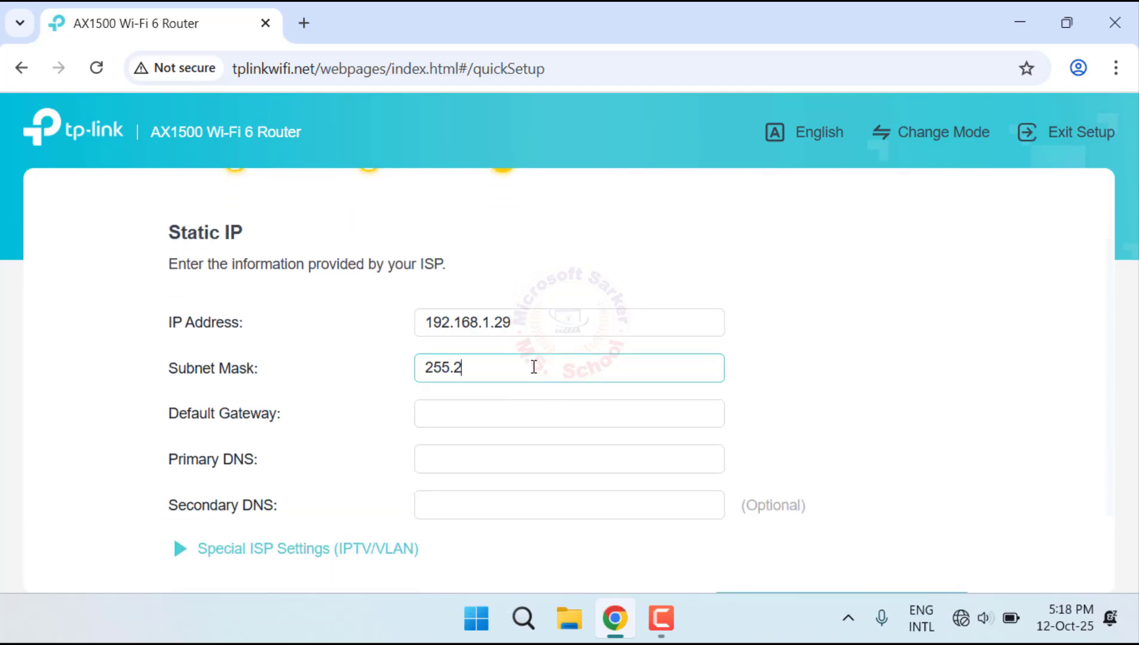
{"action": "left_click", "coordinate": [659, 407]}
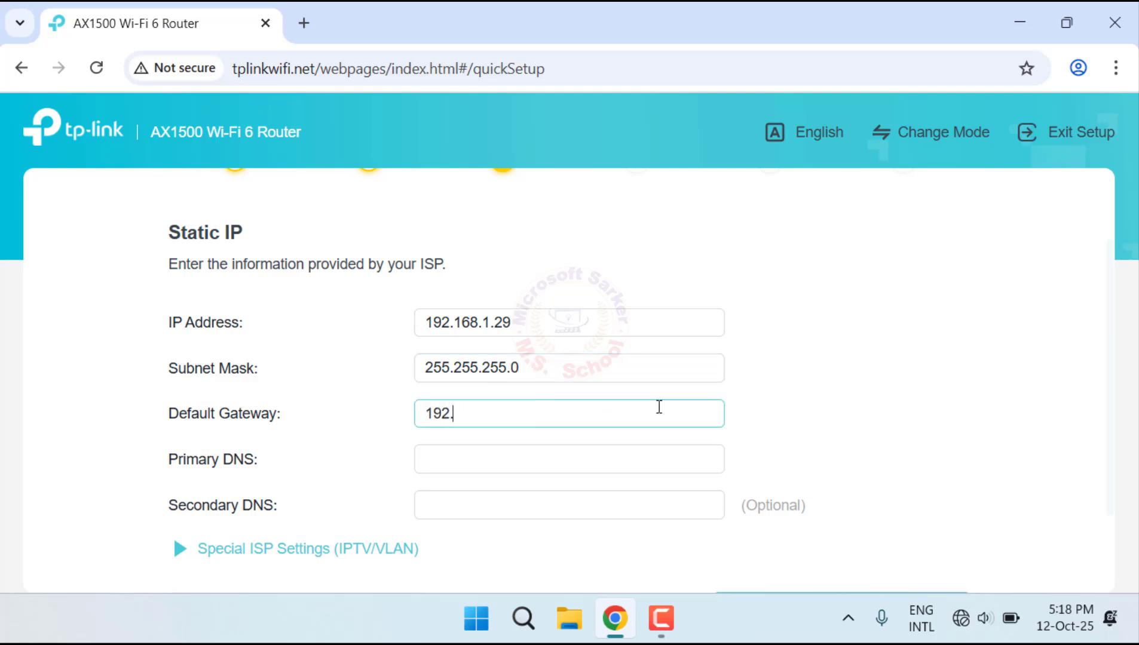
{"action": "left_click", "coordinate": [624, 452]}
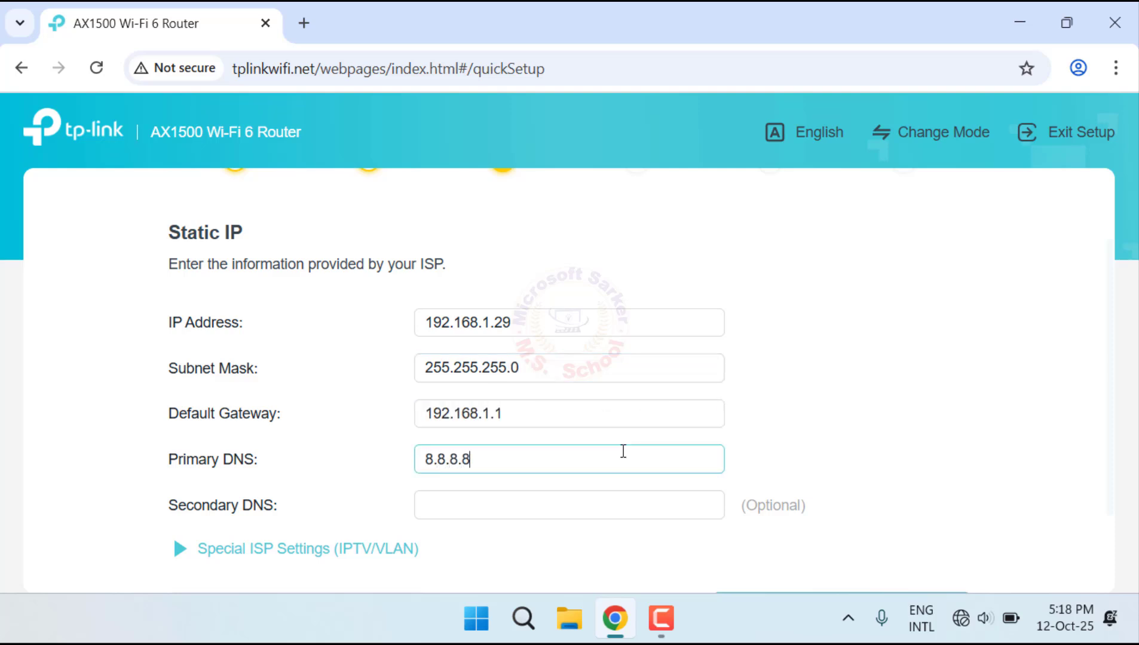
{"action": "scroll", "coordinate": [623, 453], "scroll_direction": "down", "scroll_amount": 2}
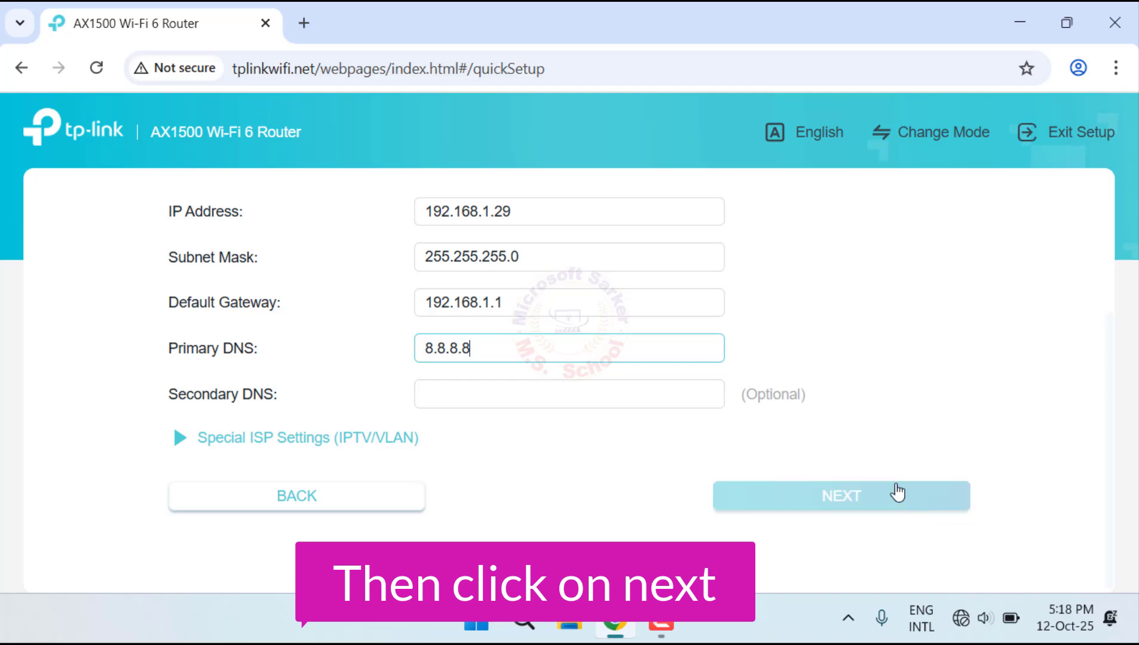
{"action": "left_click", "coordinate": [896, 492]}
{"action": "scroll", "coordinate": [610, 381], "scroll_direction": "down", "scroll_amount": 2}
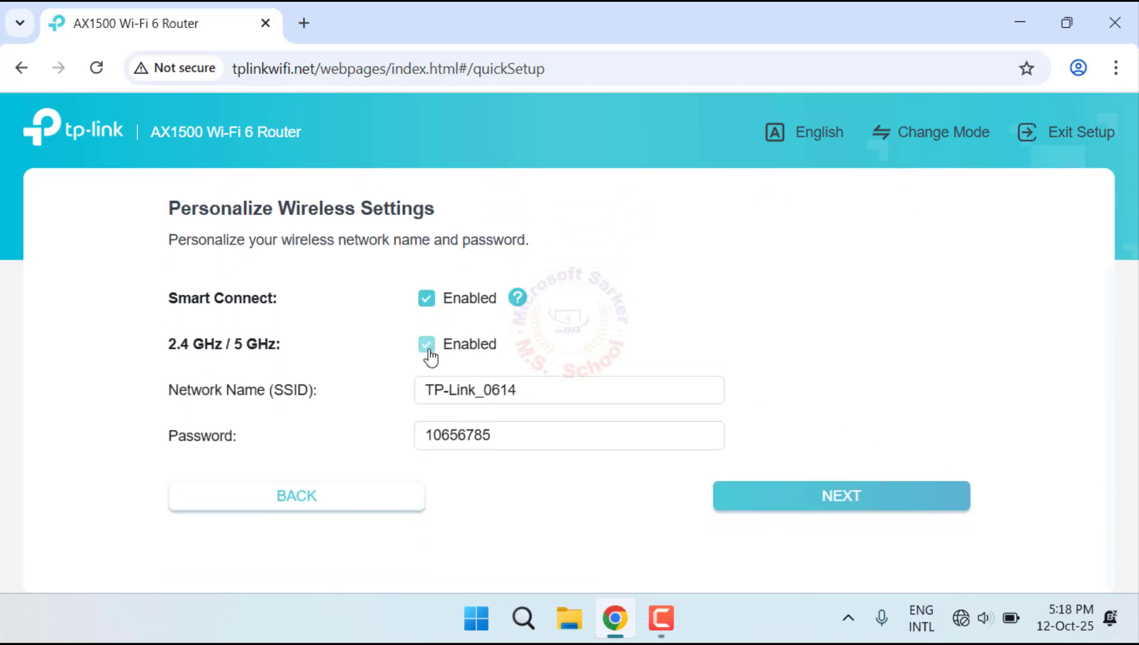
Step: Keep Smart Connect and 2.4 GHz / 5 GHz enabled, name the network IT Router, enter the Wi-Fi password and continue the setup
{"action": "left_click", "coordinate": [428, 356]}
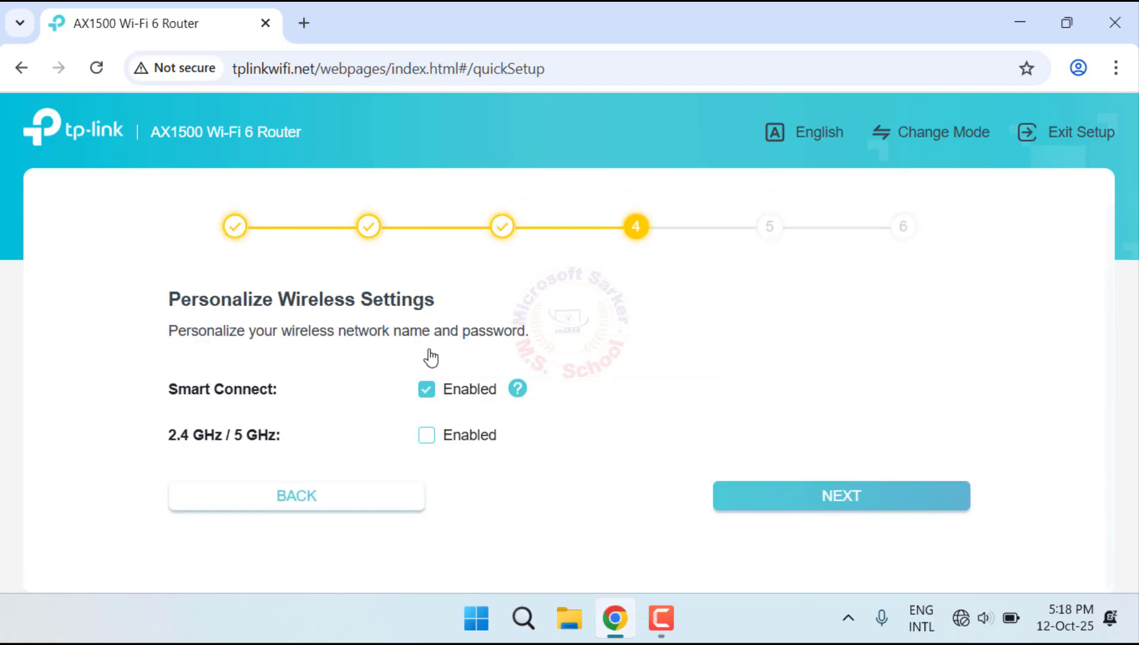
{"action": "left_click", "coordinate": [426, 435]}
{"action": "scroll", "coordinate": [619, 405], "scroll_direction": "down", "scroll_amount": 2}
{"action": "left_click_drag", "start_coordinate": [527, 400], "coordinate": [318, 394]}
{"action": "type", "text": "IT Router"}
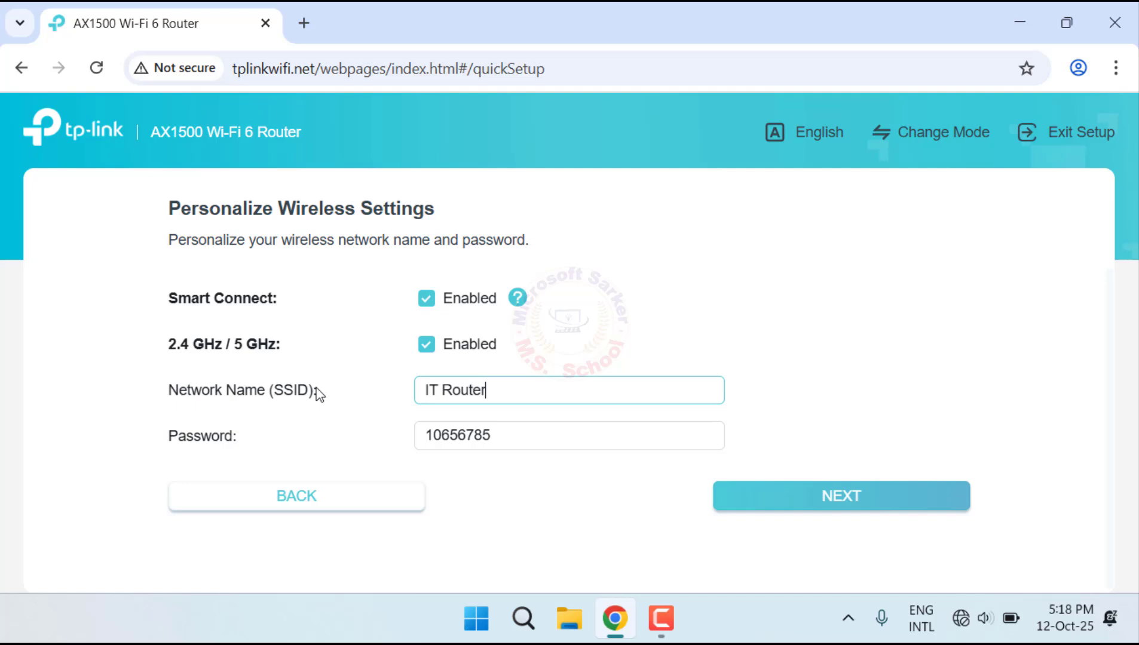
{"action": "left_click", "coordinate": [505, 436]}
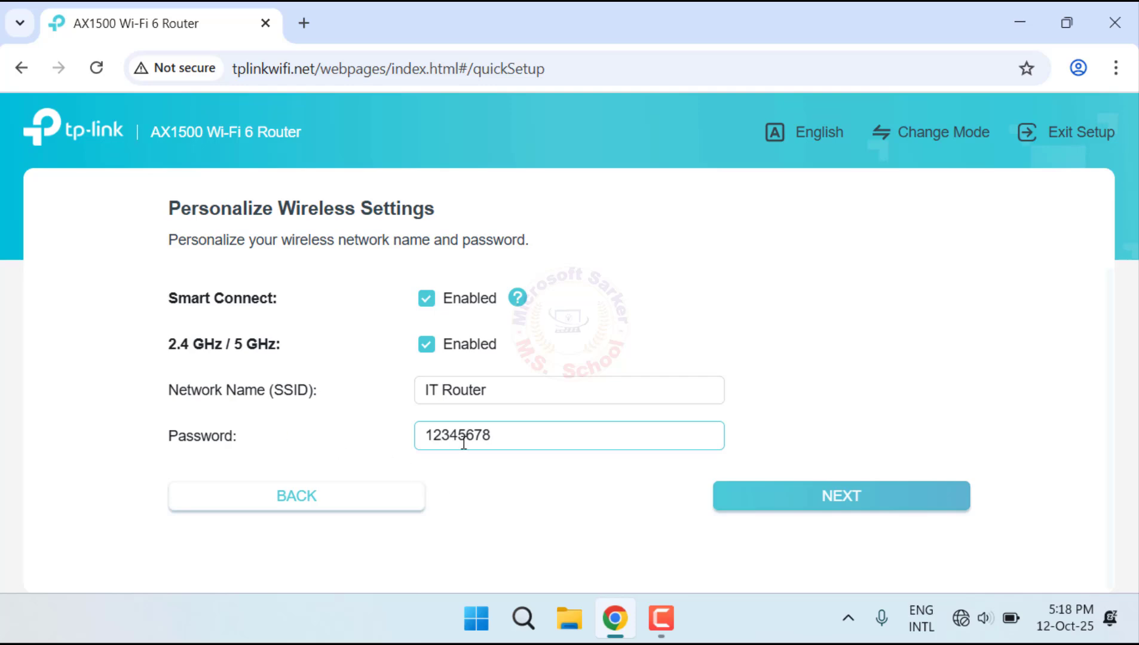
{"action": "left_click", "coordinate": [846, 508]}
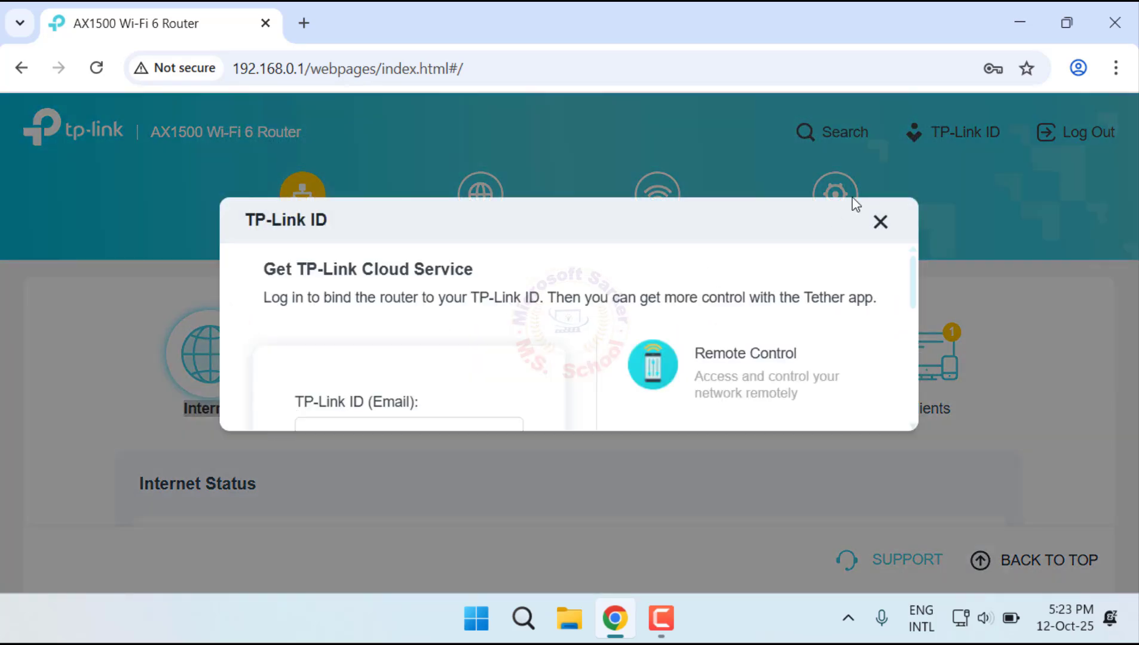
Step: Dismiss the TP-Link ID dialog and enable Access Control in the router's advanced security settings
{"action": "left_click", "coordinate": [879, 221]}
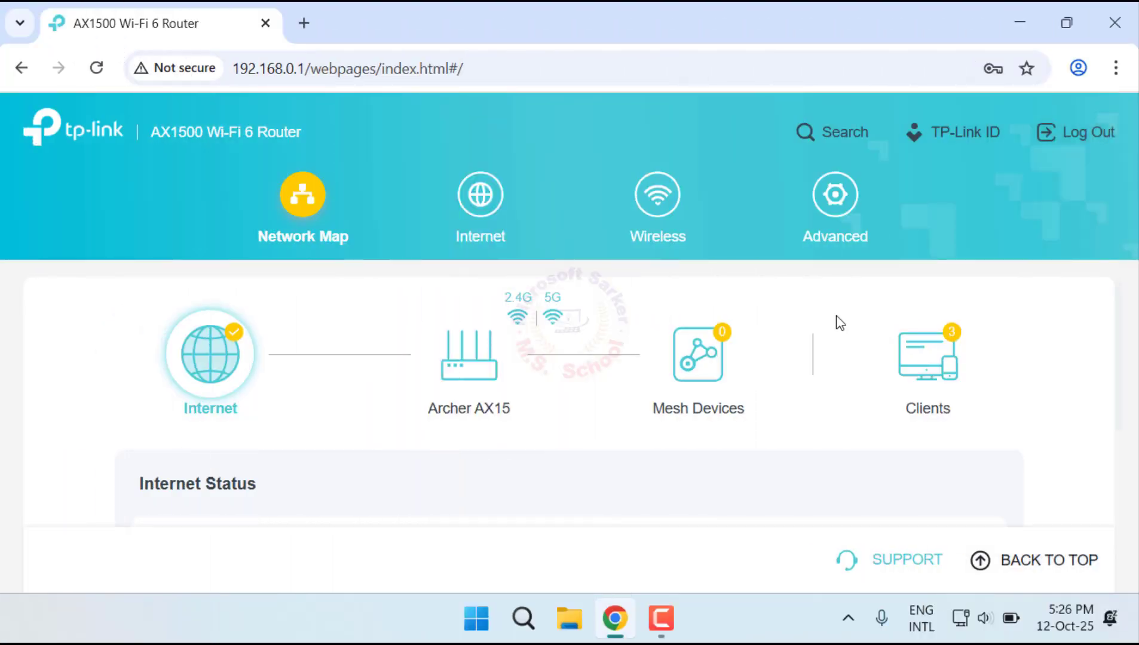
{"action": "left_click", "coordinate": [838, 206]}
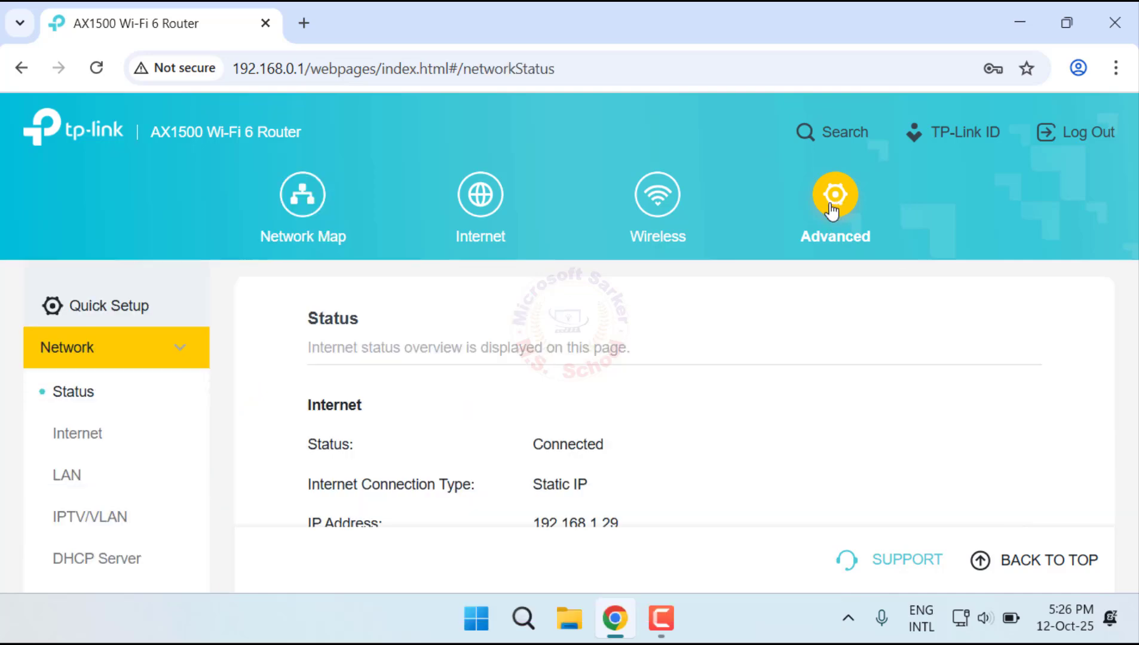
{"action": "scroll", "coordinate": [702, 529], "scroll_direction": "down", "scroll_amount": 3}
{"action": "scroll", "coordinate": [179, 483], "scroll_direction": "down", "scroll_amount": 4}
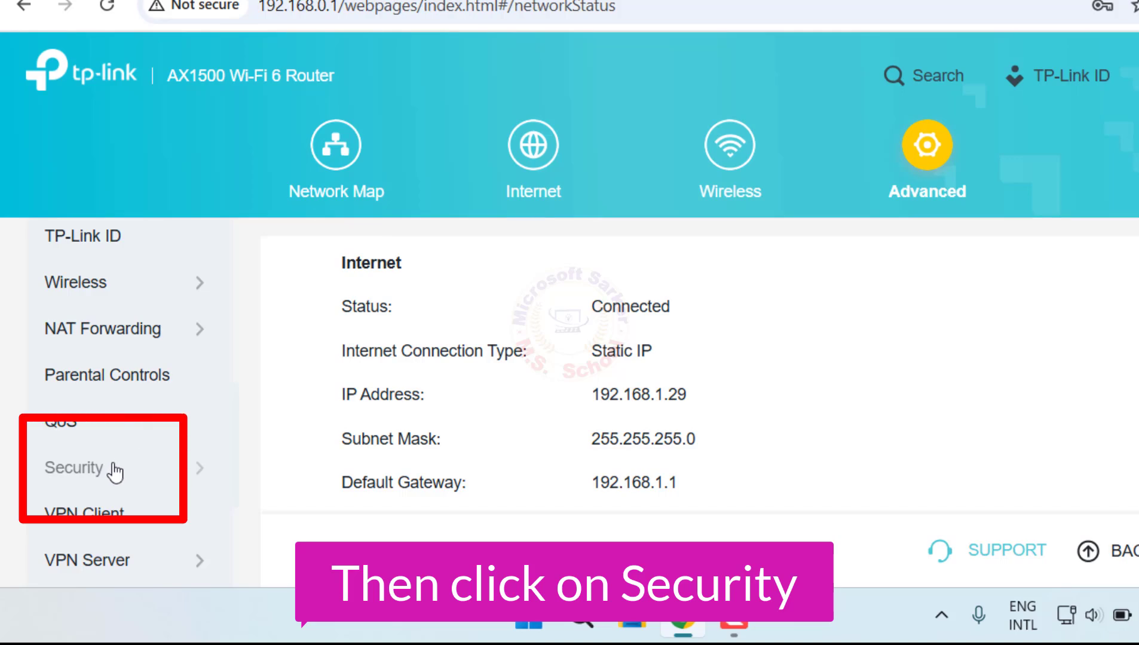
{"action": "left_click", "coordinate": [114, 470]}
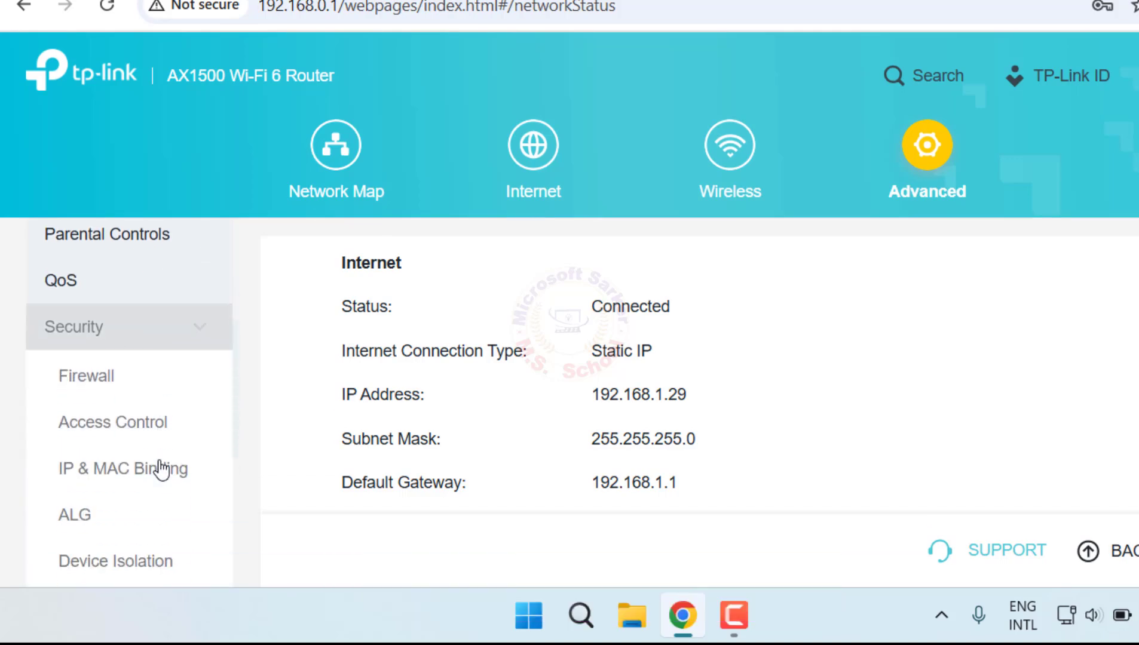
{"action": "left_click", "coordinate": [132, 331]}
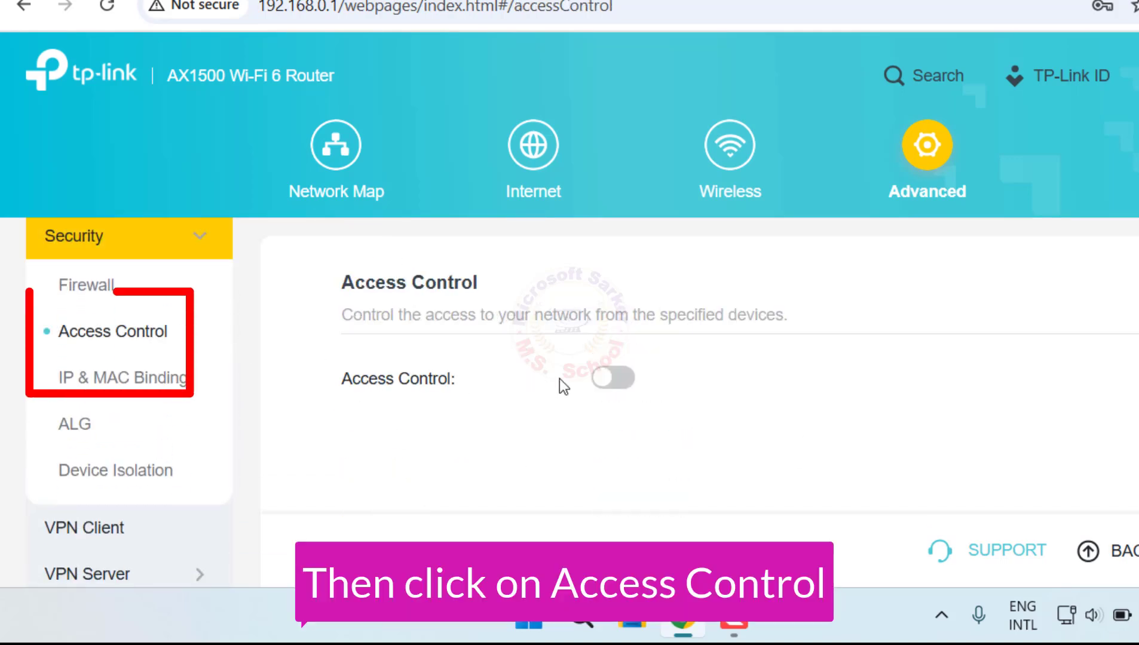
{"action": "left_click", "coordinate": [610, 379]}
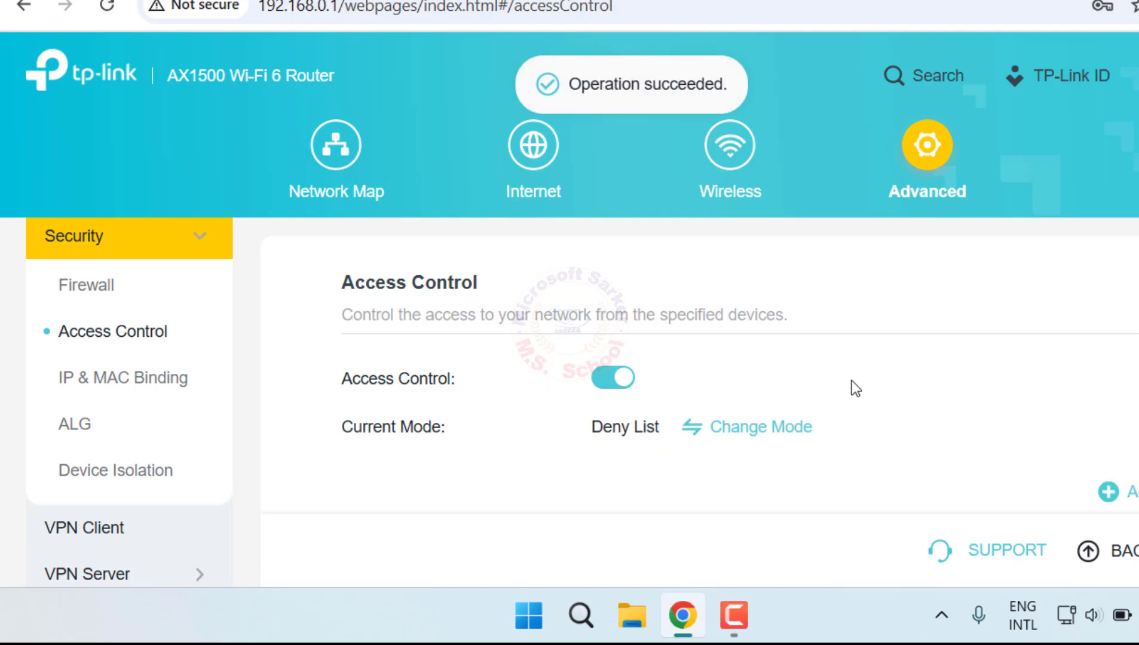
Step: Add the phone with IP address 192.168.0.66 from the device list to the Access Control deny list
{"action": "scroll", "coordinate": [851, 381], "scroll_direction": "down", "scroll_amount": 3}
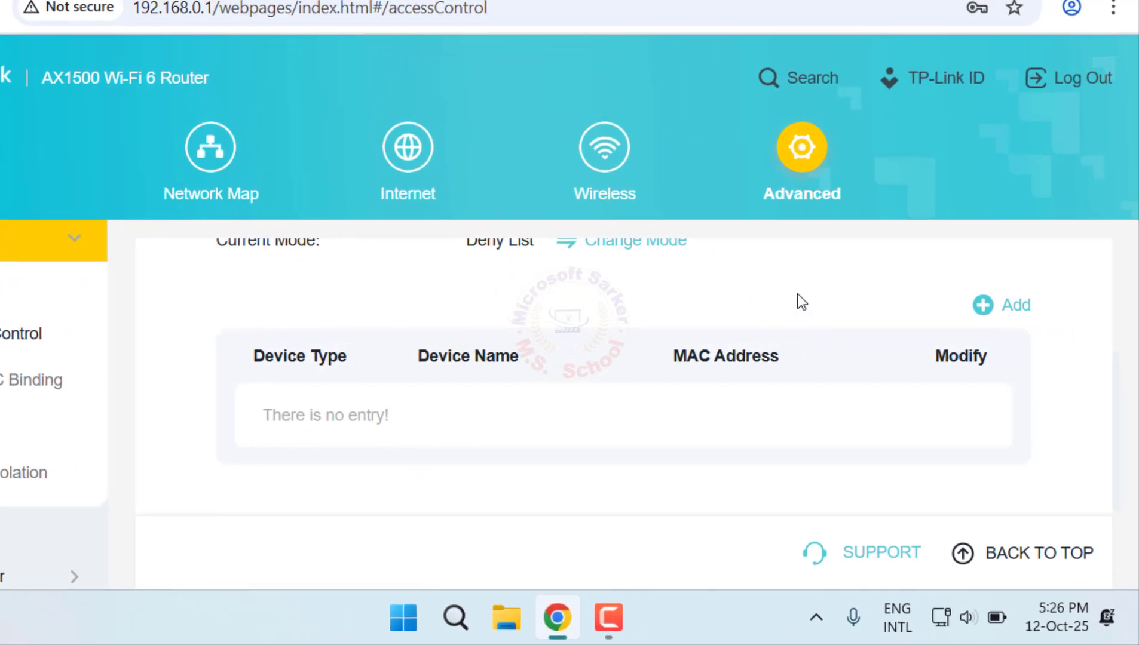
{"action": "left_click", "coordinate": [991, 312]}
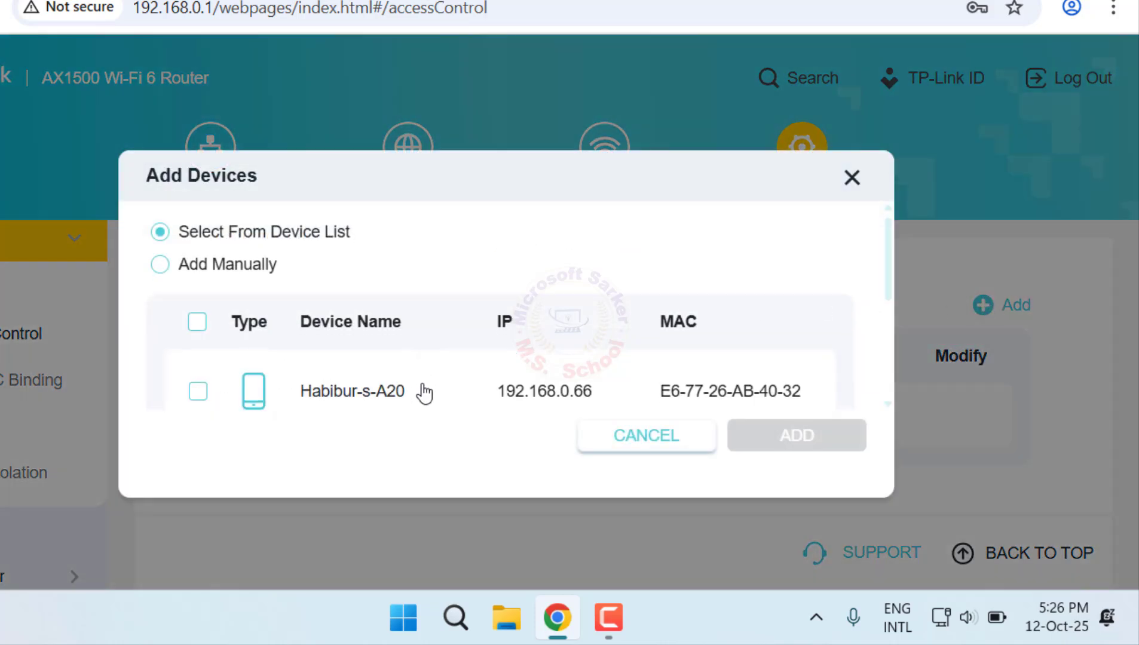
{"action": "scroll", "coordinate": [454, 389], "scroll_direction": "down", "scroll_amount": 2}
{"action": "scroll", "coordinate": [348, 325], "scroll_direction": "down", "scroll_amount": 2}
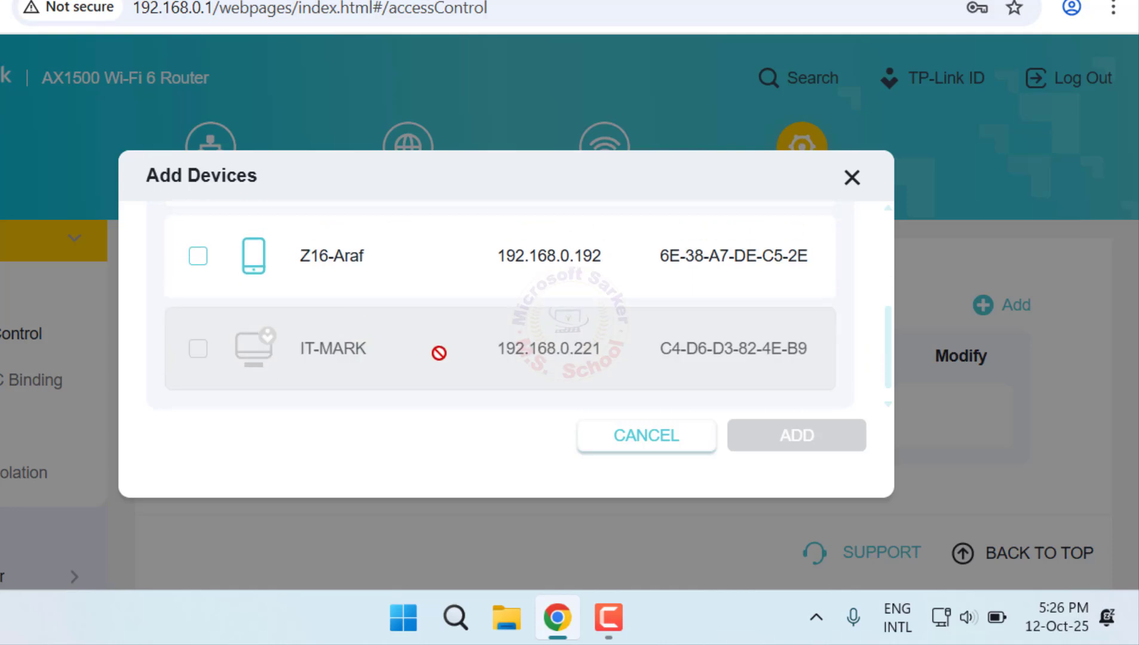
{"action": "scroll", "coordinate": [437, 351], "scroll_direction": "up", "scroll_amount": 4}
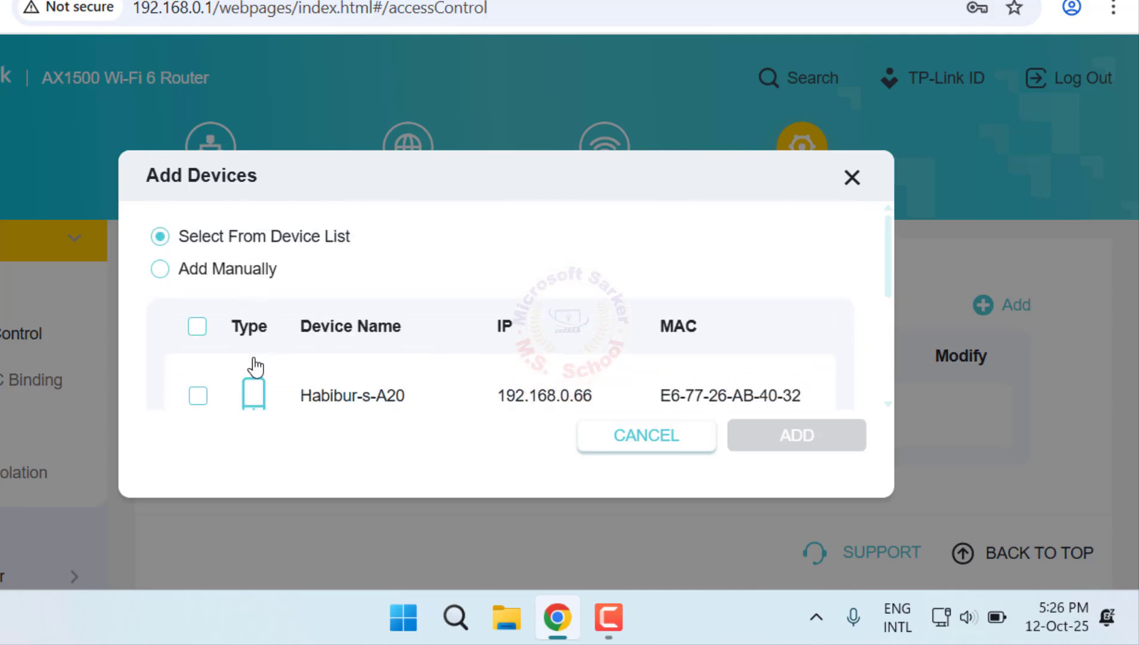
{"action": "left_click", "coordinate": [197, 395]}
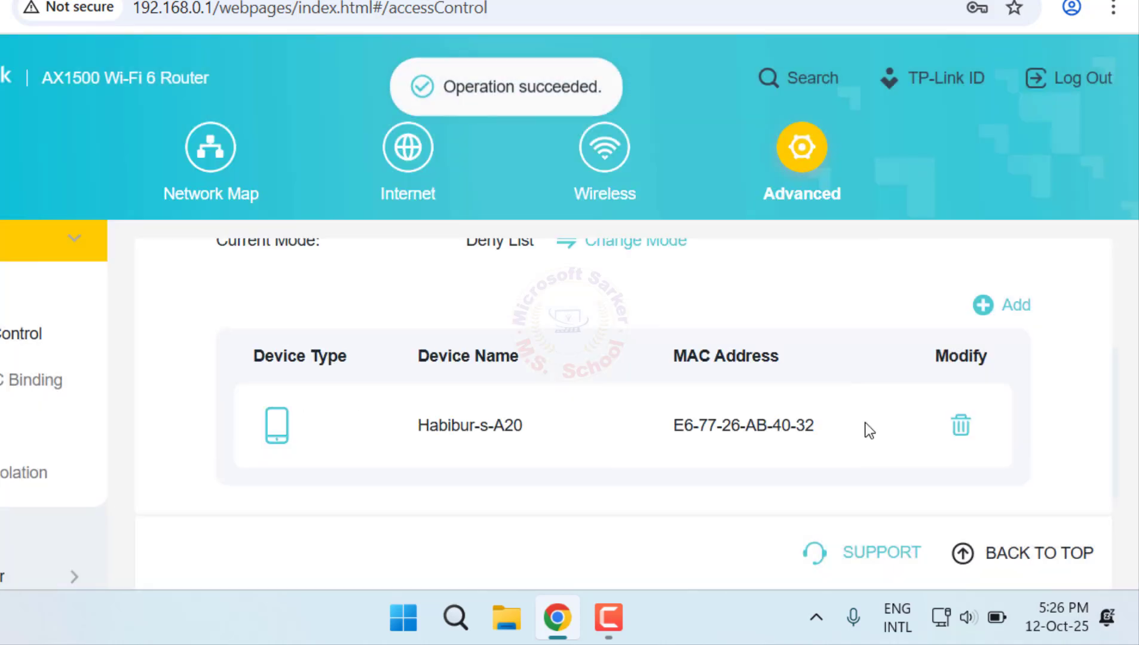
Step: Change the Access Control mode to Allow List and review the allowed devices
{"action": "scroll", "coordinate": [867, 429], "scroll_direction": "up", "scroll_amount": 2}
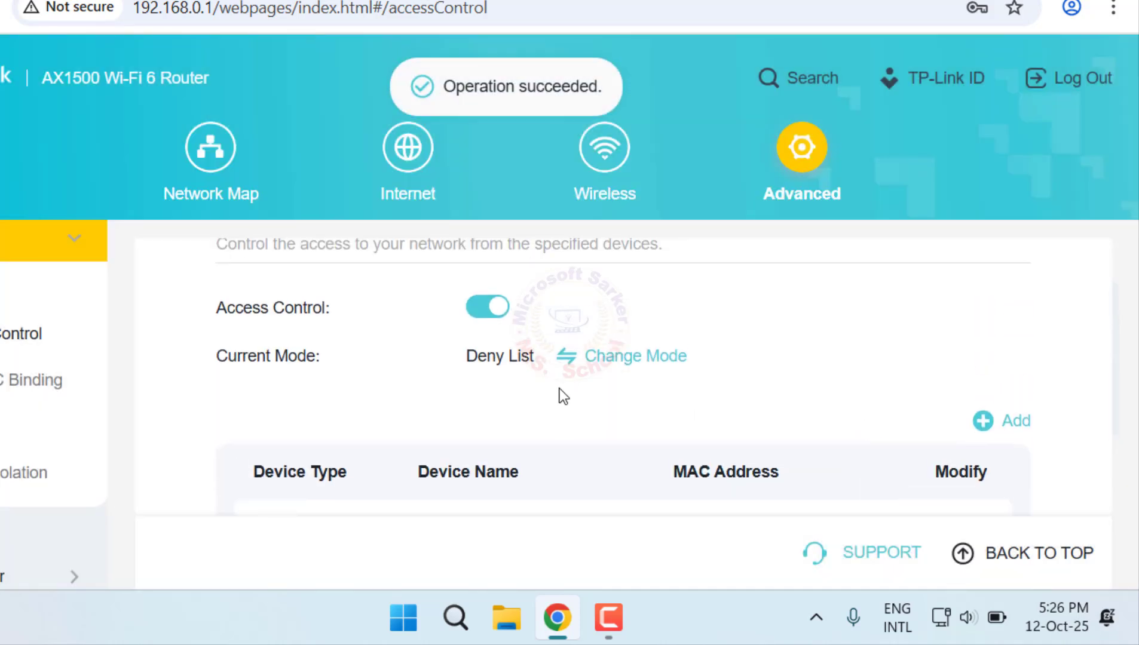
{"action": "left_click", "coordinate": [626, 360]}
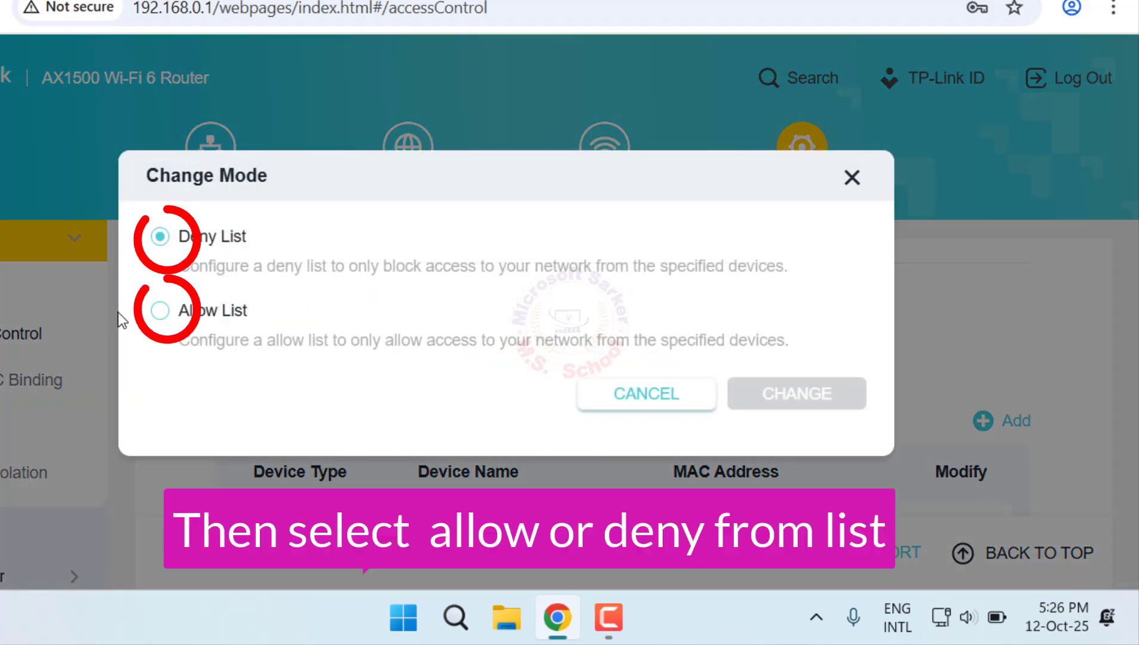
{"action": "left_click", "coordinate": [159, 313]}
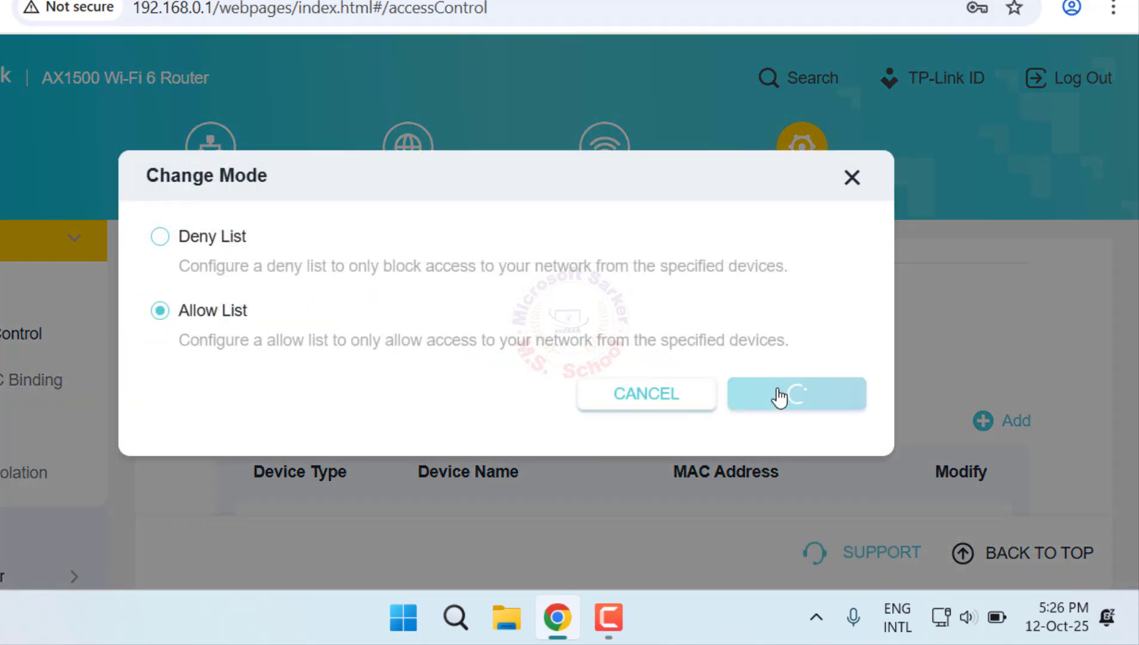
{"action": "scroll", "coordinate": [731, 410], "scroll_direction": "down", "scroll_amount": 2}
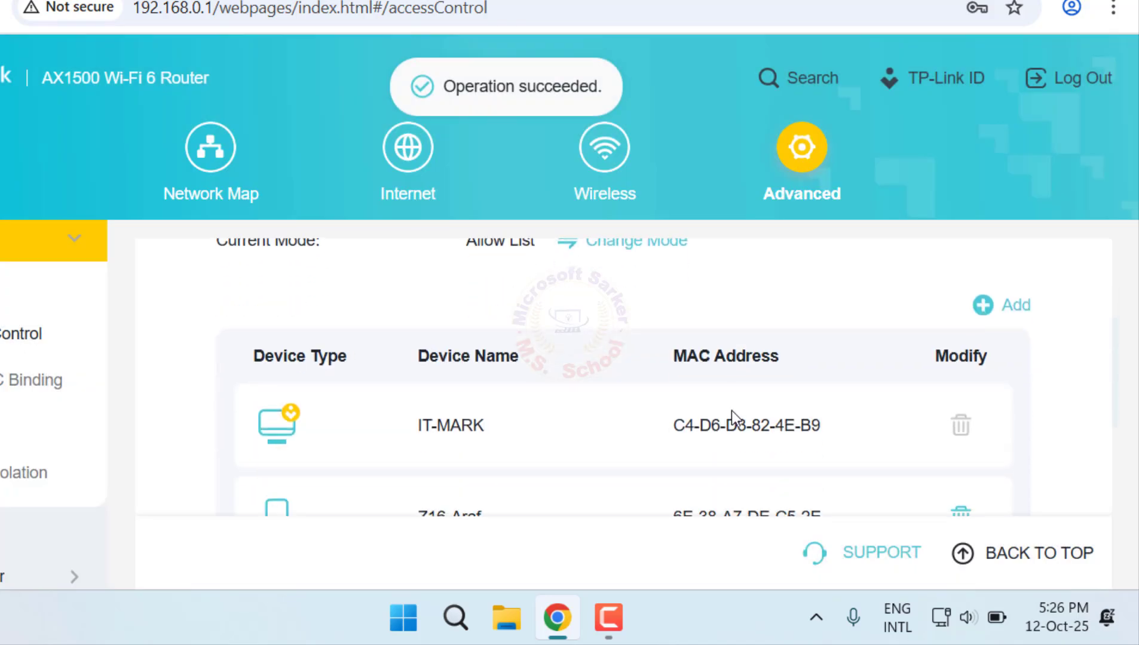
{"action": "scroll", "coordinate": [732, 410], "scroll_direction": "down", "scroll_amount": 2}
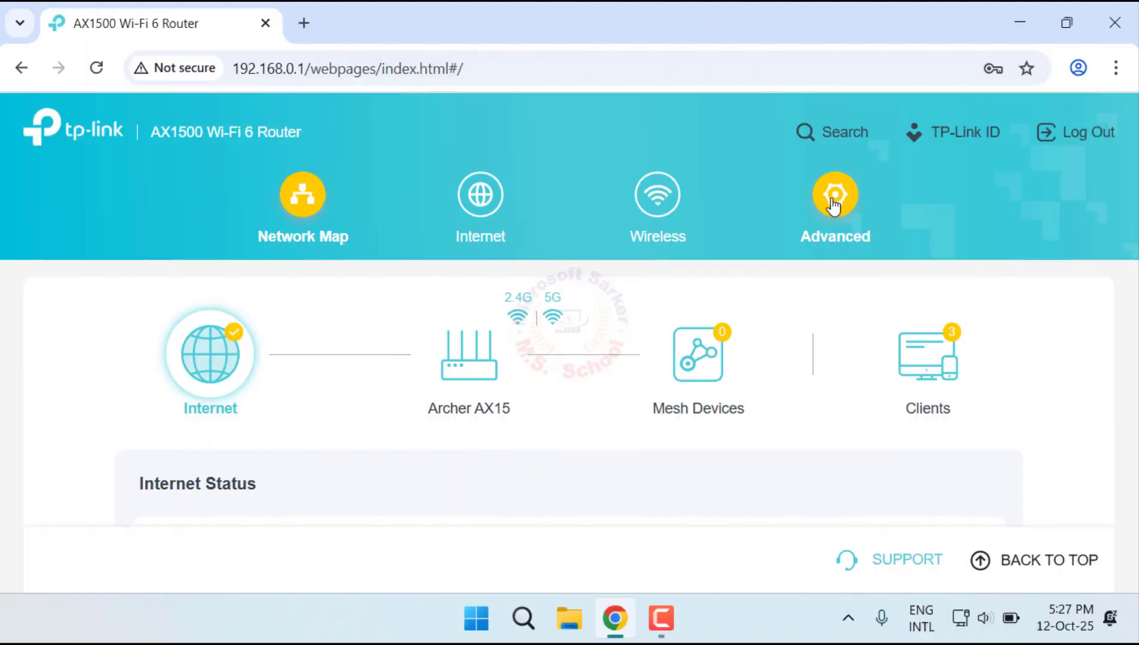
Step: Enable IP & MAC Binding in the router's advanced security settings
{"action": "left_click", "coordinate": [835, 200]}
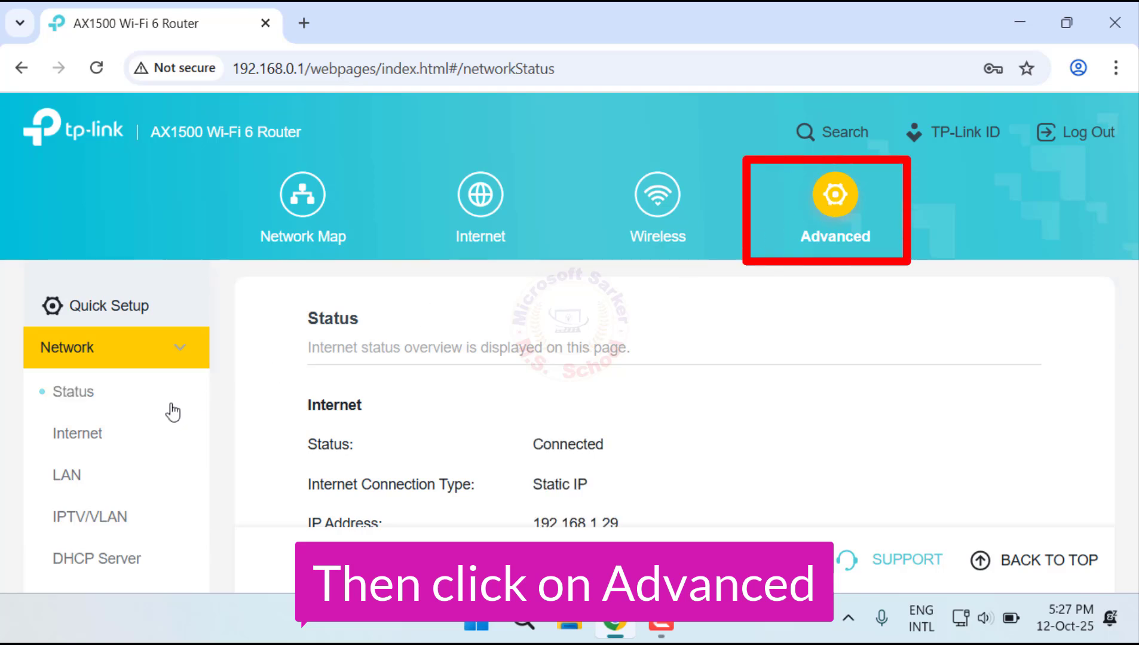
{"action": "scroll", "coordinate": [168, 409], "scroll_direction": "down", "scroll_amount": 5}
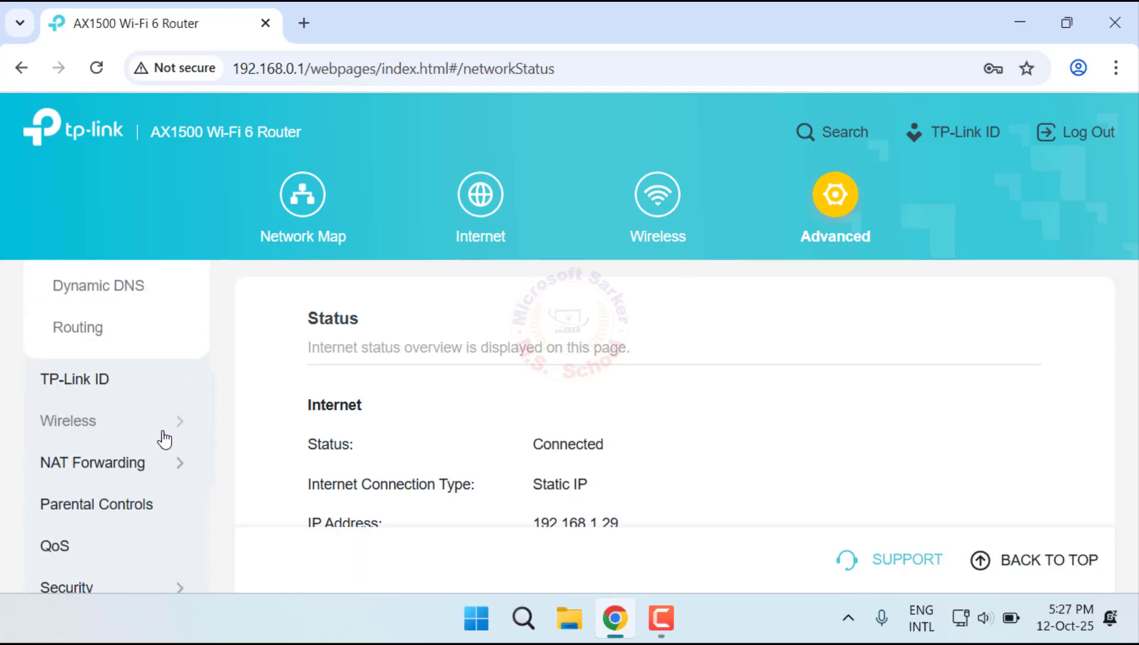
{"action": "scroll", "coordinate": [149, 466], "scroll_direction": "down", "scroll_amount": 2}
{"action": "left_click", "coordinate": [149, 481]}
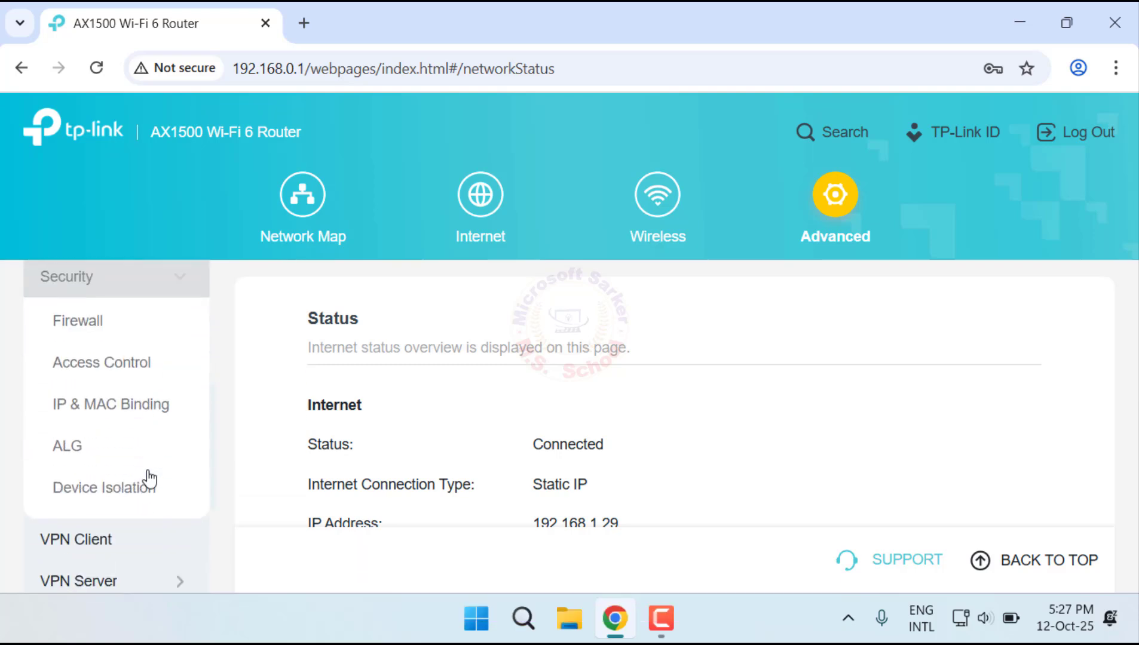
{"action": "left_click", "coordinate": [149, 412]}
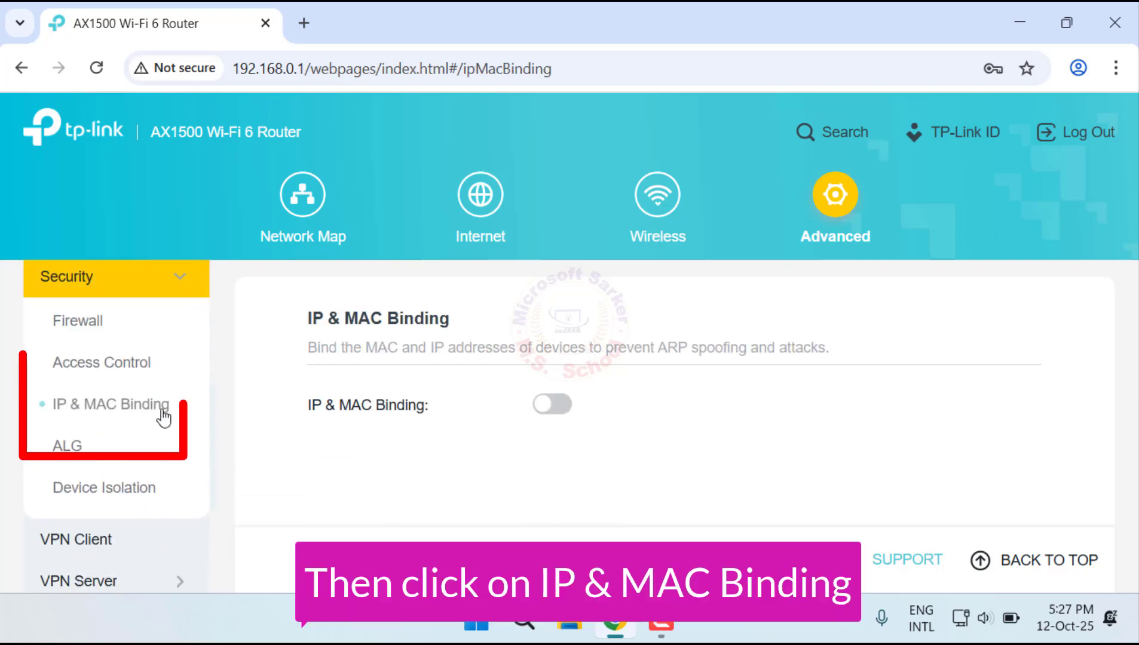
{"action": "left_click", "coordinate": [554, 409]}
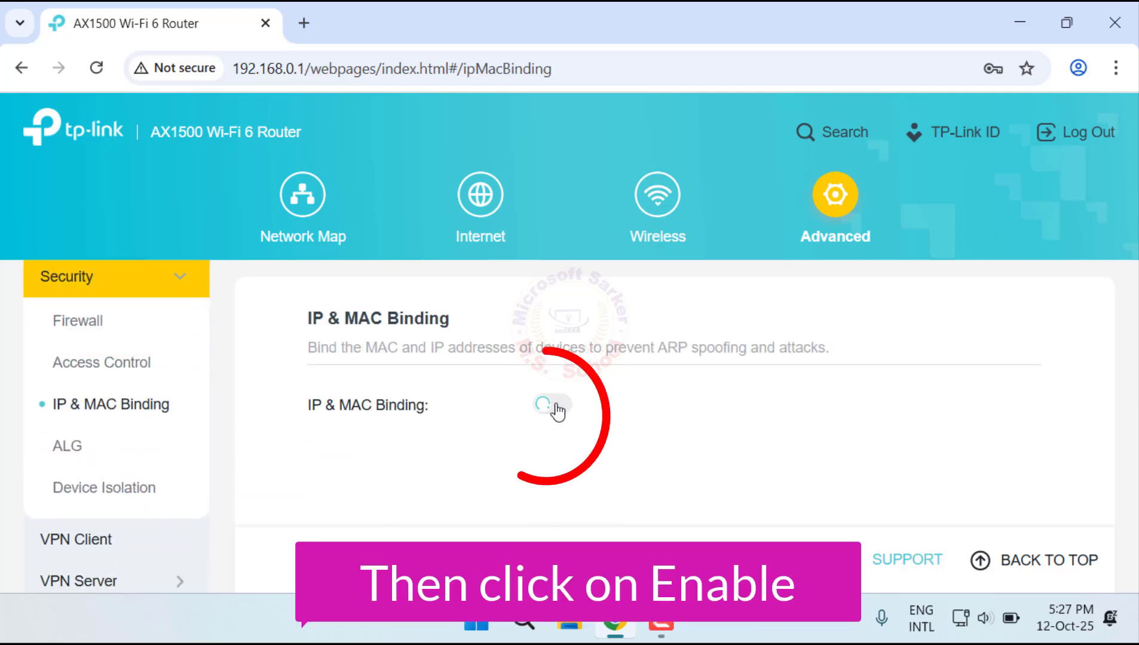
Step: Bind the MAC address E6-77-26-AB-40-32 to IP address 192.168.0.66 and review the other devices' entries
{"action": "scroll", "coordinate": [793, 511], "scroll_direction": "down", "scroll_amount": 5}
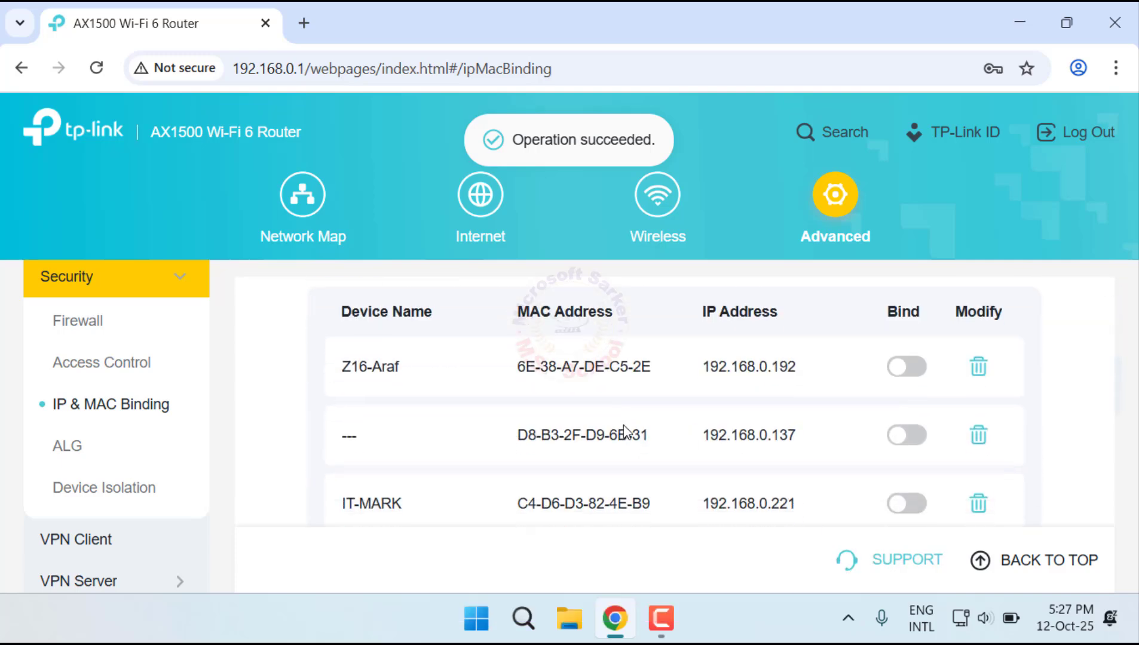
{"action": "scroll", "coordinate": [624, 429], "scroll_direction": "down", "scroll_amount": 4}
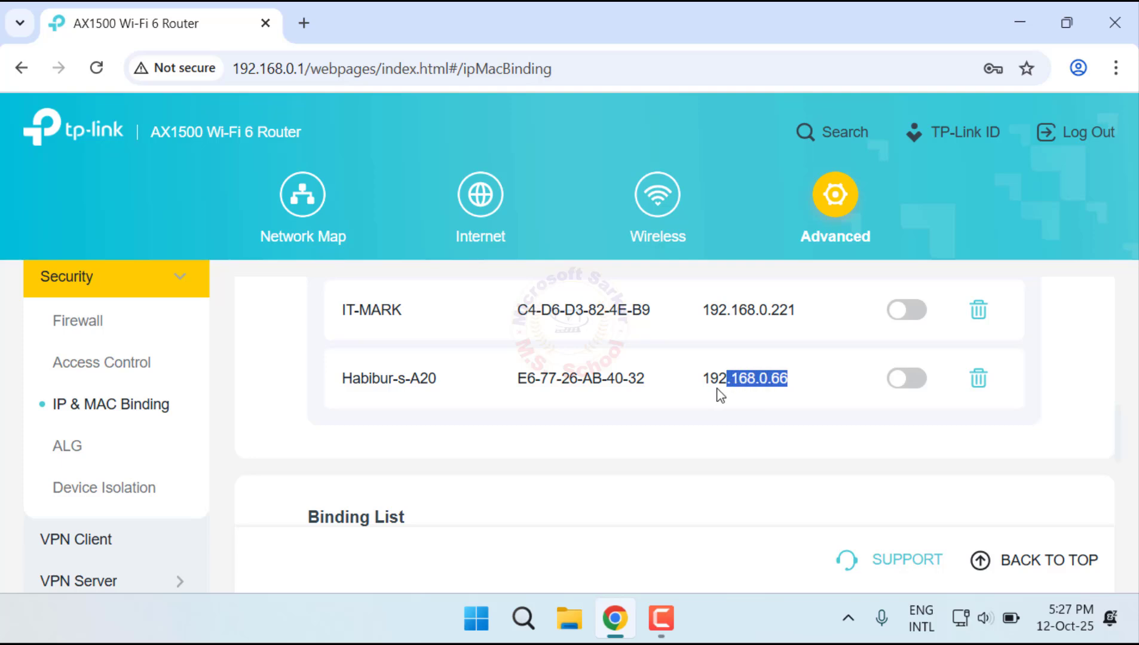
{"action": "left_click_drag", "start_coordinate": [692, 394], "coordinate": [631, 380]}
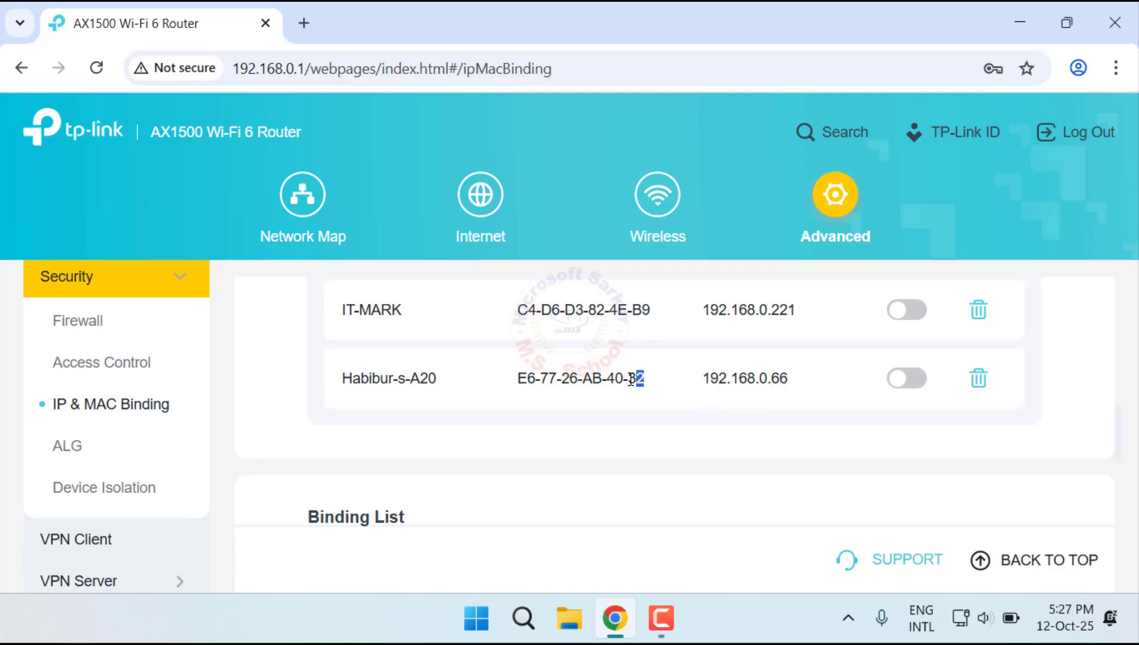
{"action": "left_click_drag", "start_coordinate": [551, 381], "coordinate": [515, 387]}
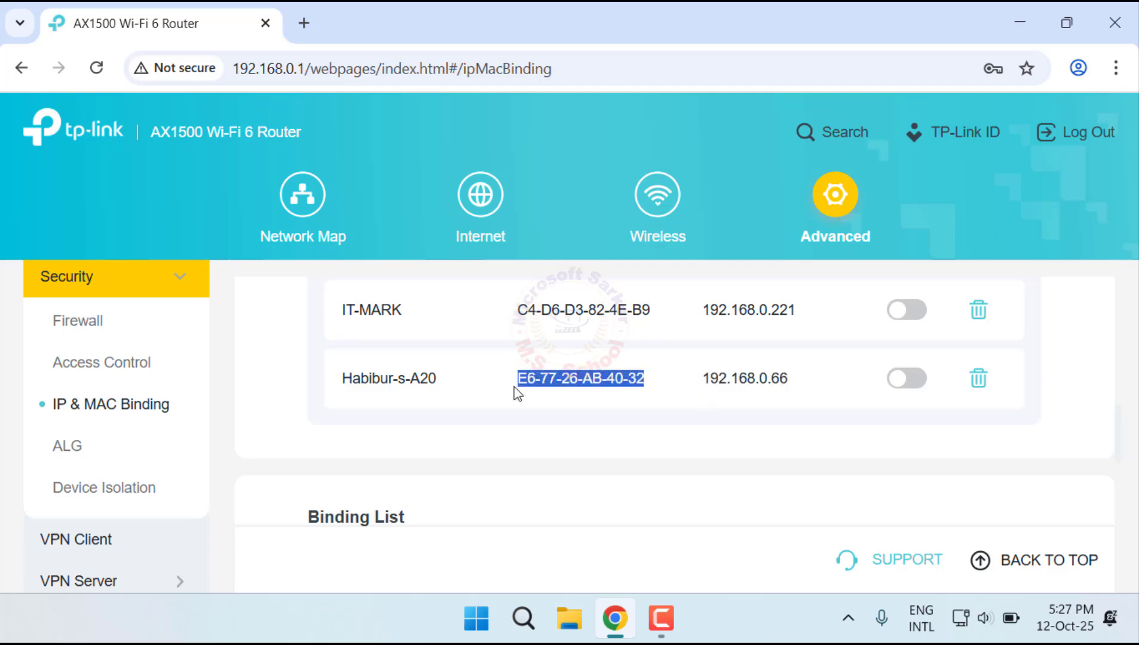
{"action": "left_click", "coordinate": [683, 416]}
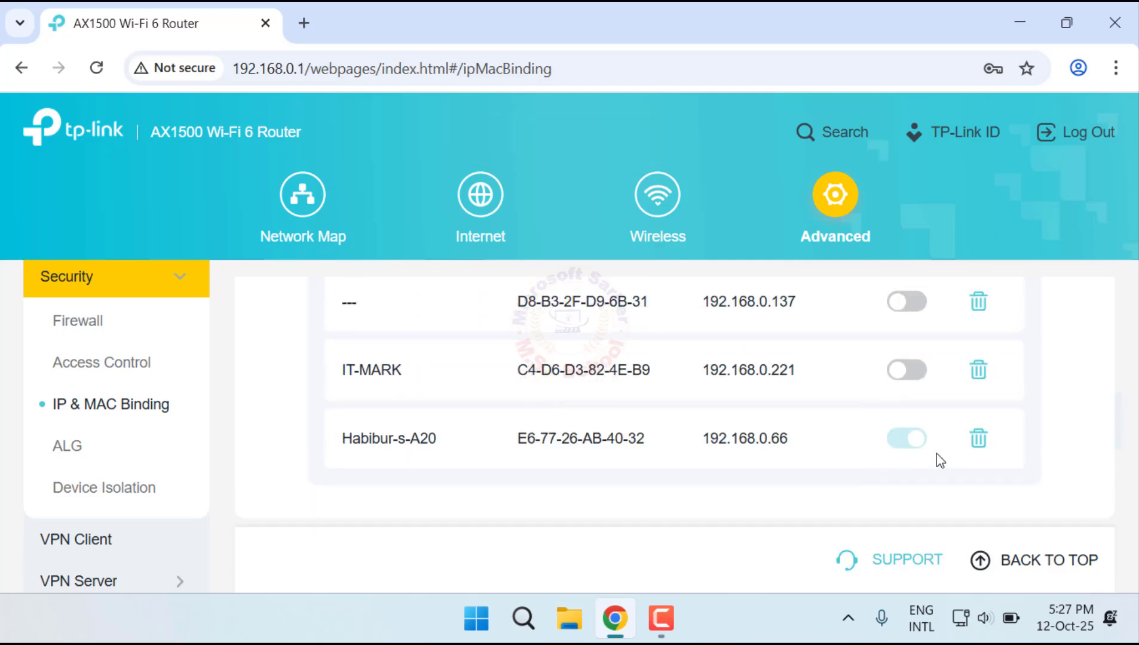
{"action": "scroll", "coordinate": [908, 457], "scroll_direction": "down", "scroll_amount": 2}
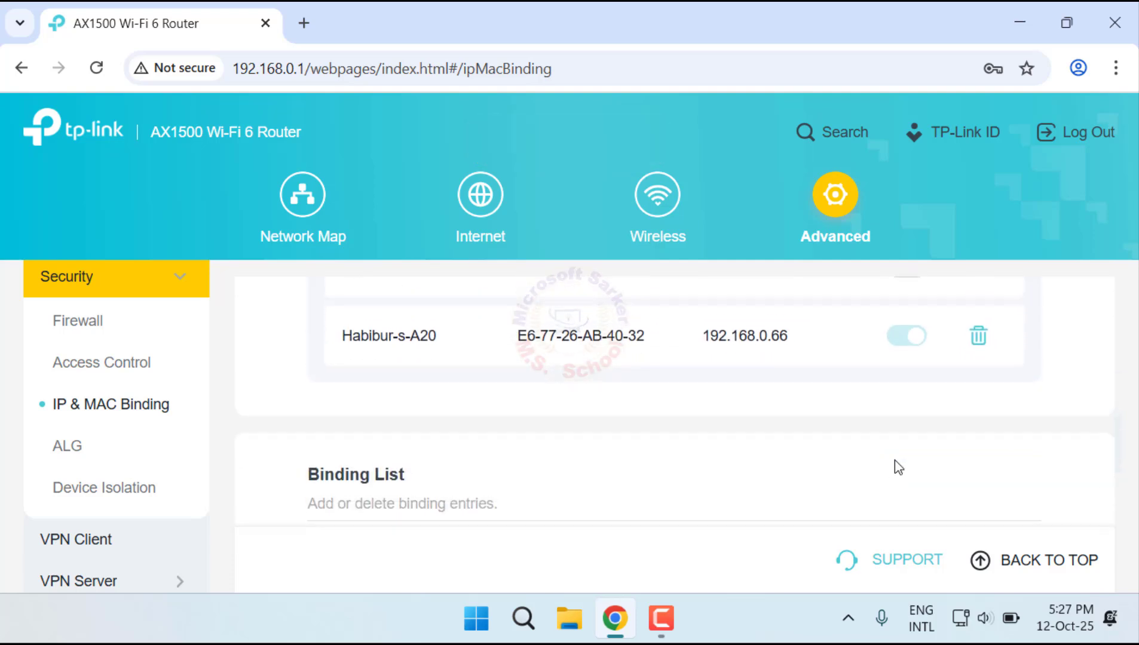
{"action": "scroll", "coordinate": [898, 467], "scroll_direction": "down", "scroll_amount": 5}
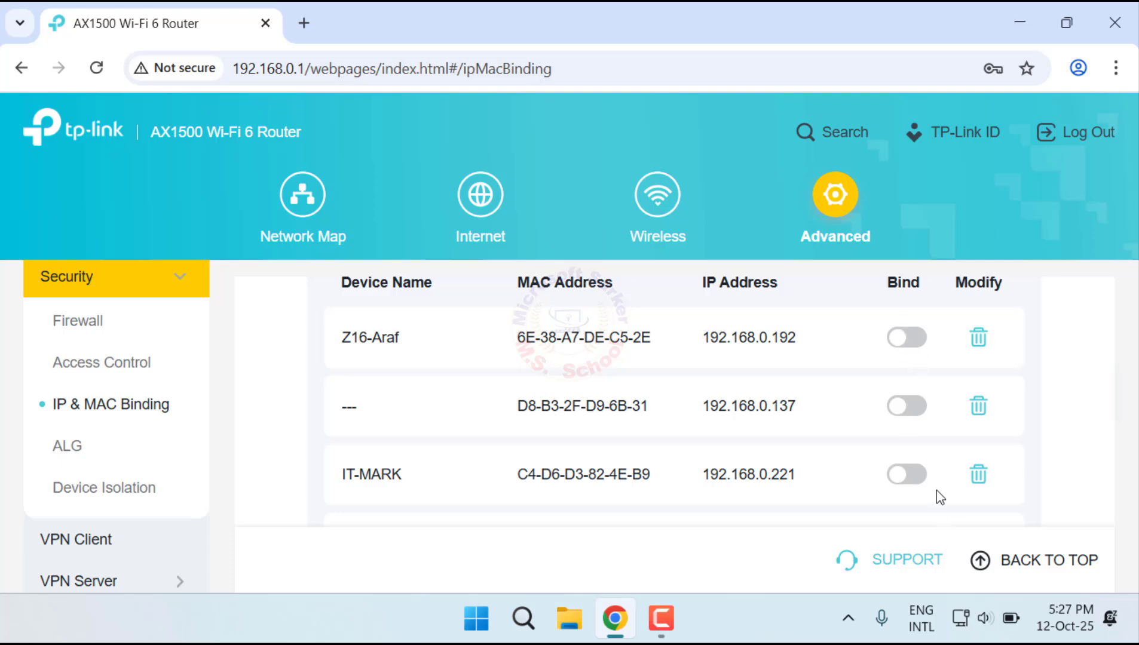
{"action": "left_click_drag", "start_coordinate": [796, 482], "coordinate": [706, 494]}
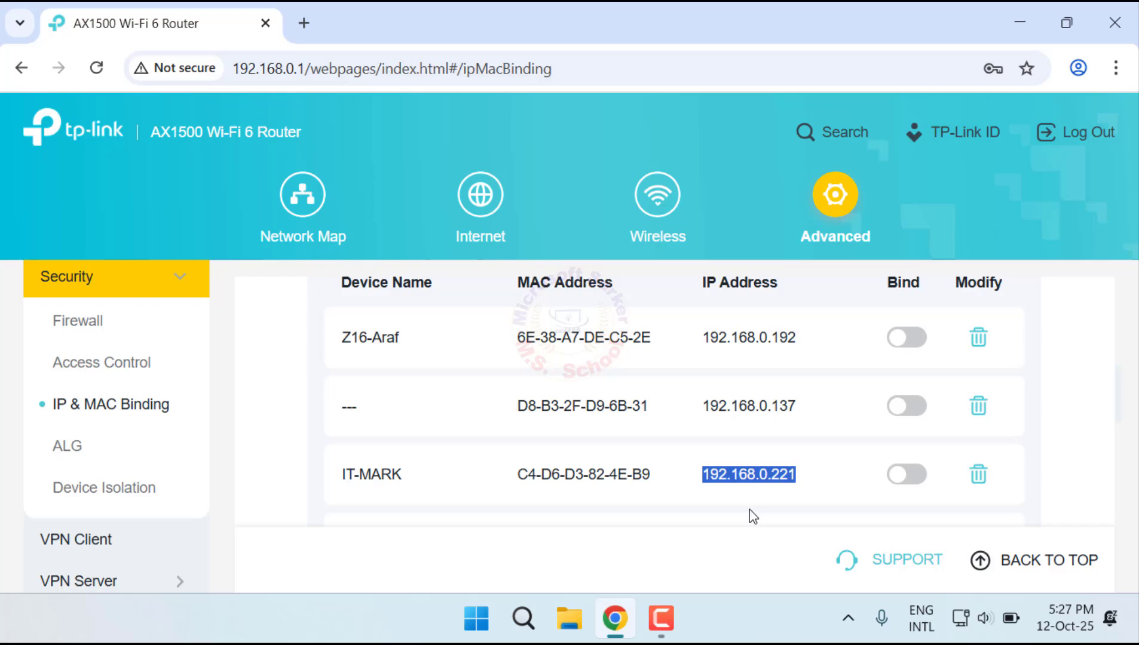
{"action": "left_click", "coordinate": [781, 500]}
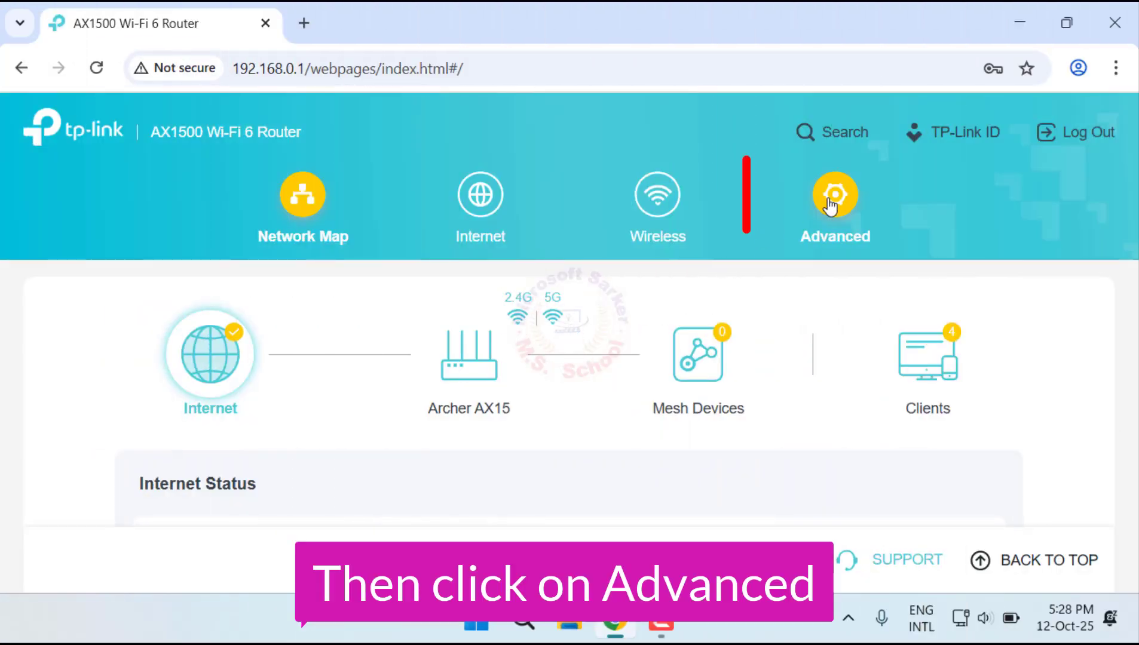
Step: Set the router's LAN IP address to 192.168.0.26 in the advanced network settings and save it, agreeing to log in again
{"action": "left_click", "coordinate": [830, 205]}
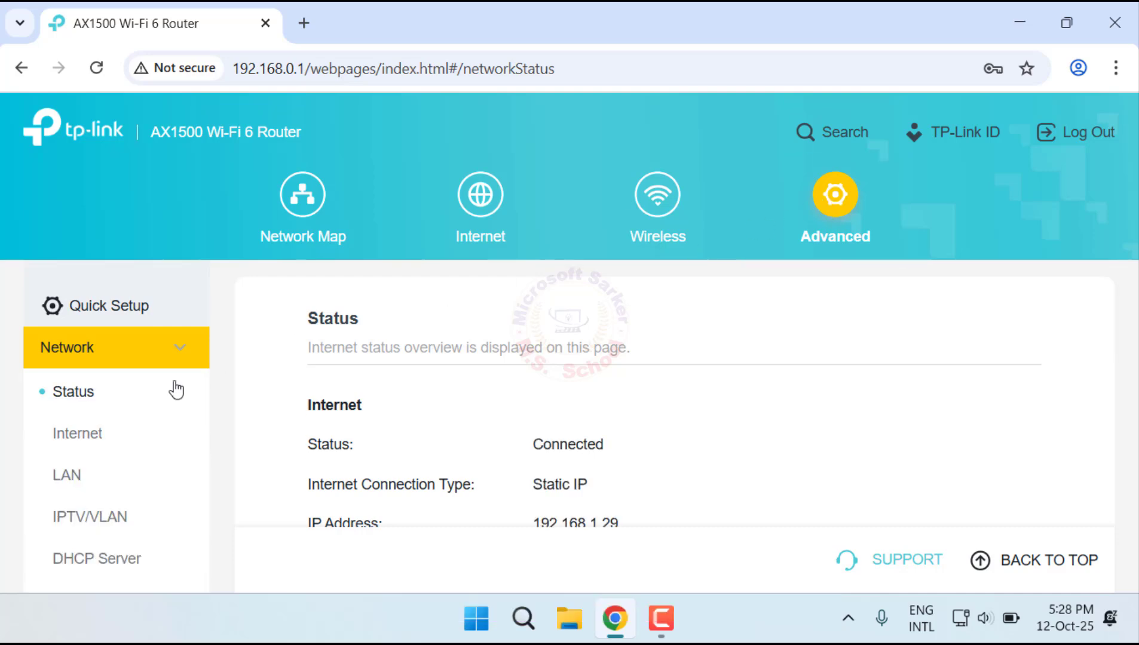
{"action": "left_click", "coordinate": [69, 474]}
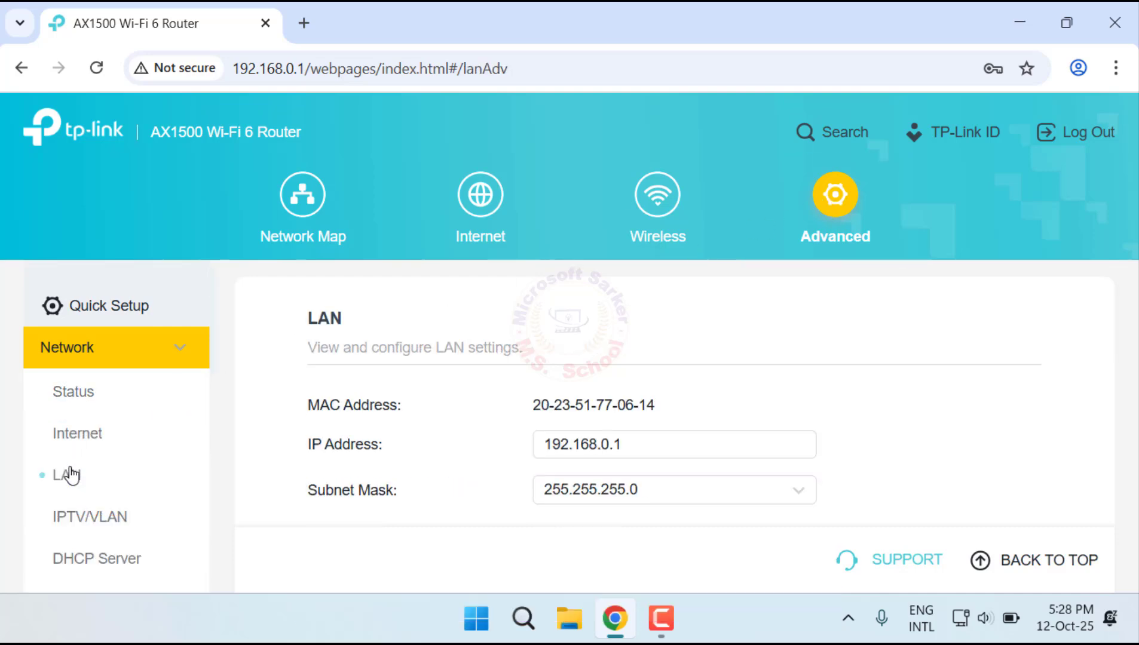
{"action": "left_click_drag", "start_coordinate": [646, 448], "coordinate": [483, 448]}
{"action": "left_click", "coordinate": [483, 491]}
{"action": "left_click_drag", "start_coordinate": [307, 68], "coordinate": [234, 67]}
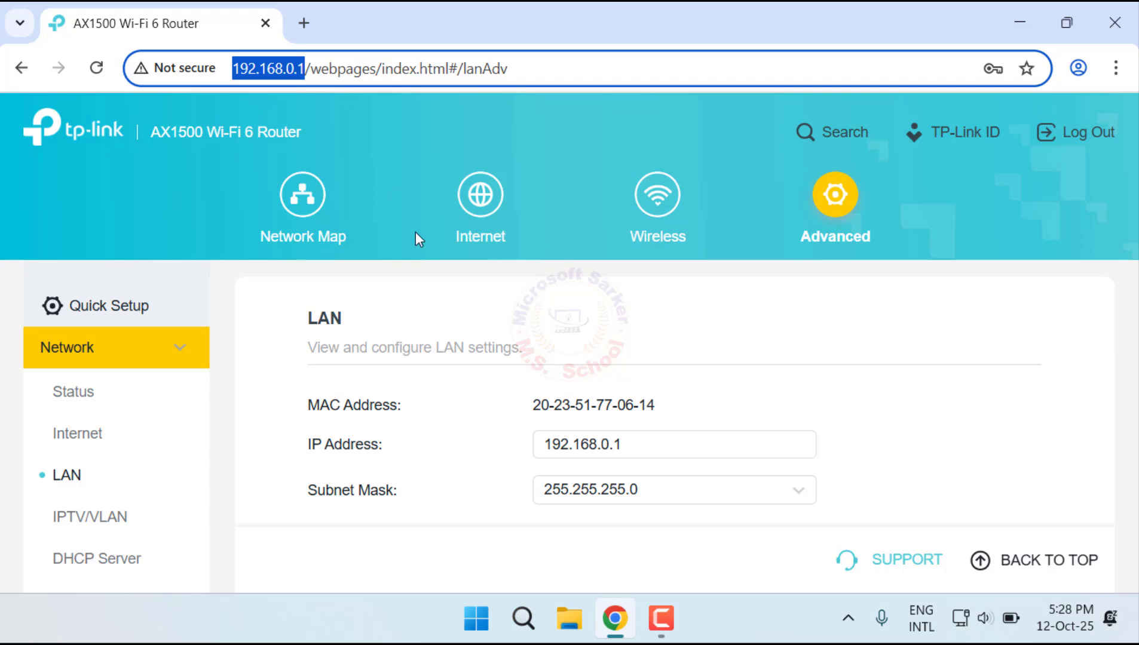
{"action": "left_click", "coordinate": [591, 472]}
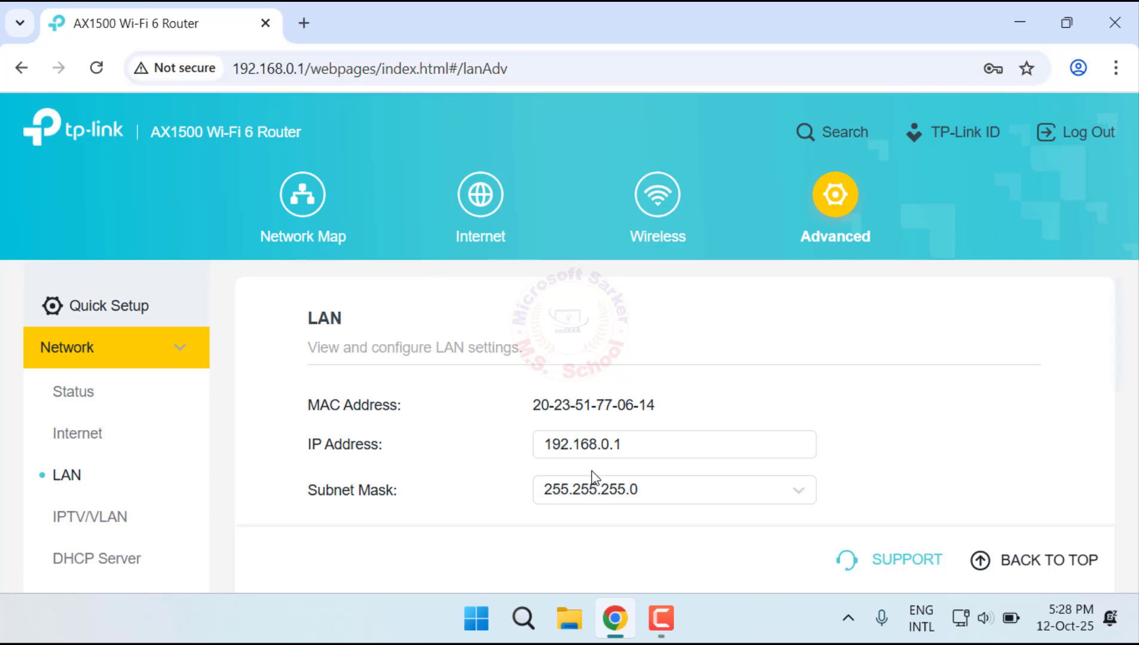
{"action": "left_click", "coordinate": [630, 444]}
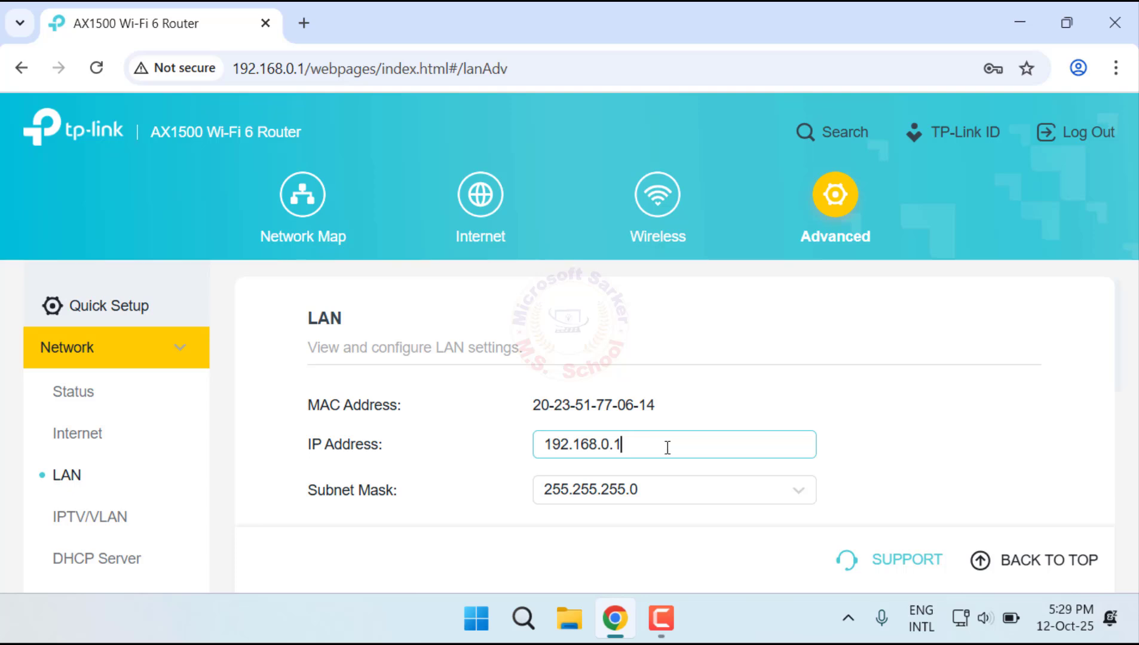
{"action": "key", "text": "BackSpace"}
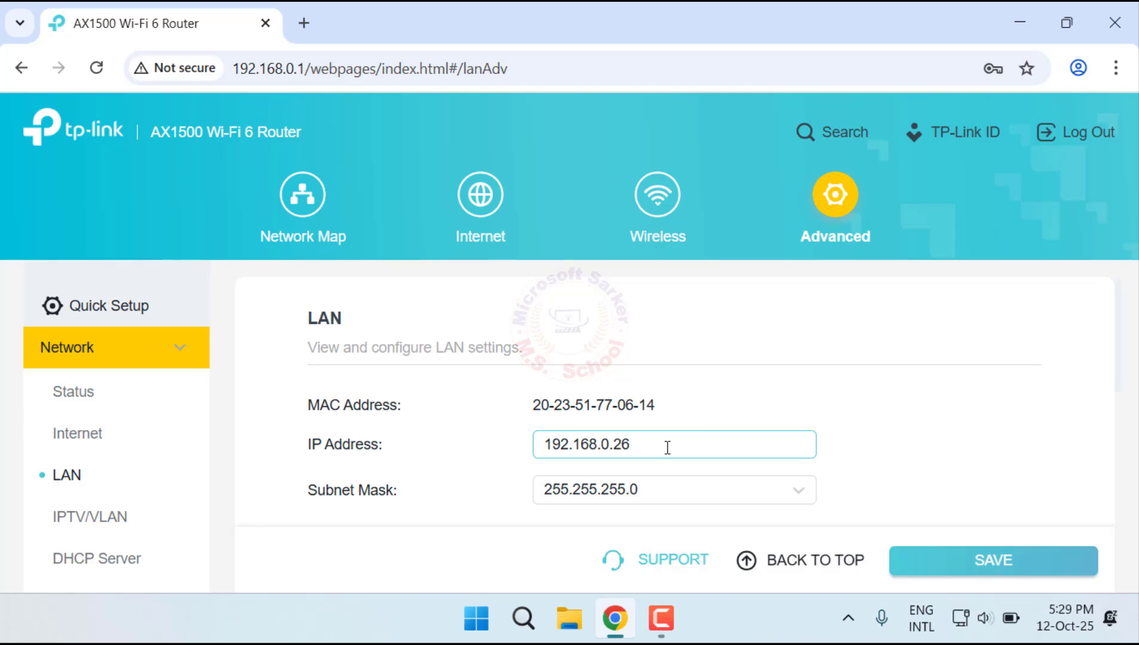
{"action": "scroll", "coordinate": [667, 448], "scroll_direction": "down", "scroll_amount": 2}
{"action": "left_click", "coordinate": [989, 564]}
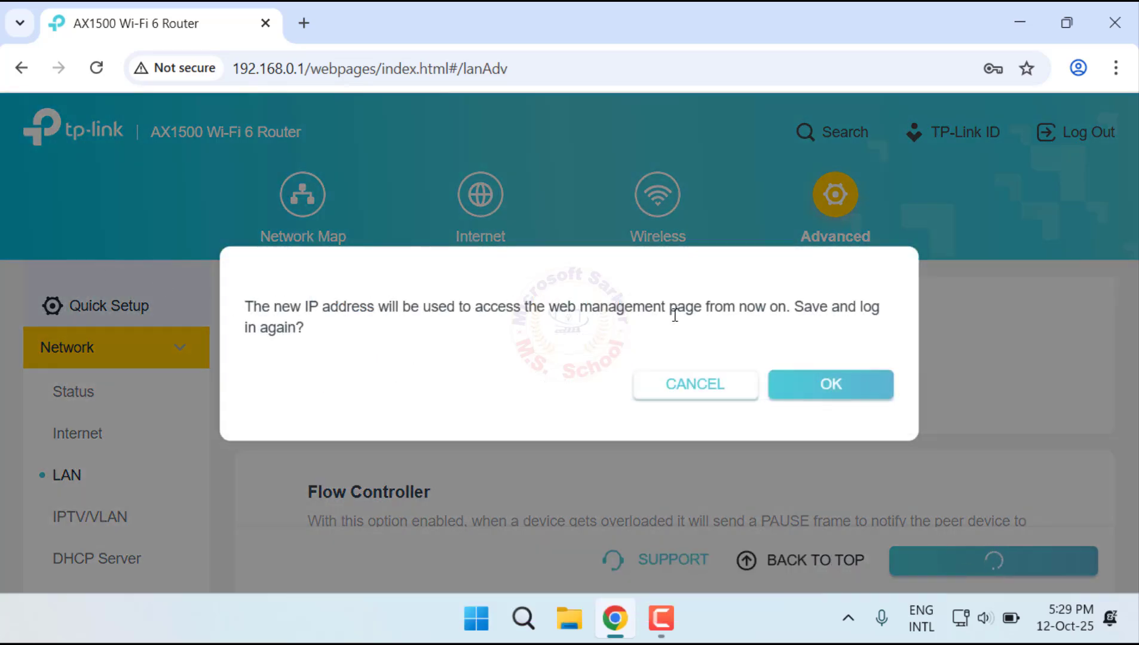
{"action": "left_click", "coordinate": [859, 398]}
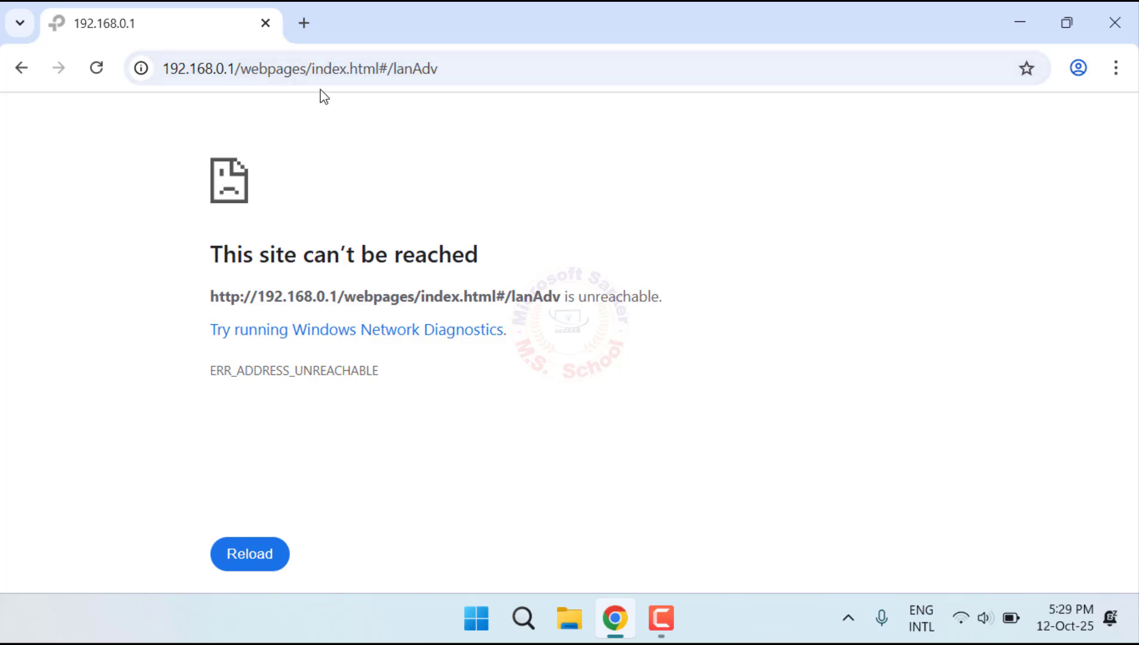
Step: Open the router's management page at the new address 192.168.0.26
{"action": "left_click", "coordinate": [457, 67]}
{"action": "type", "text": "192"}
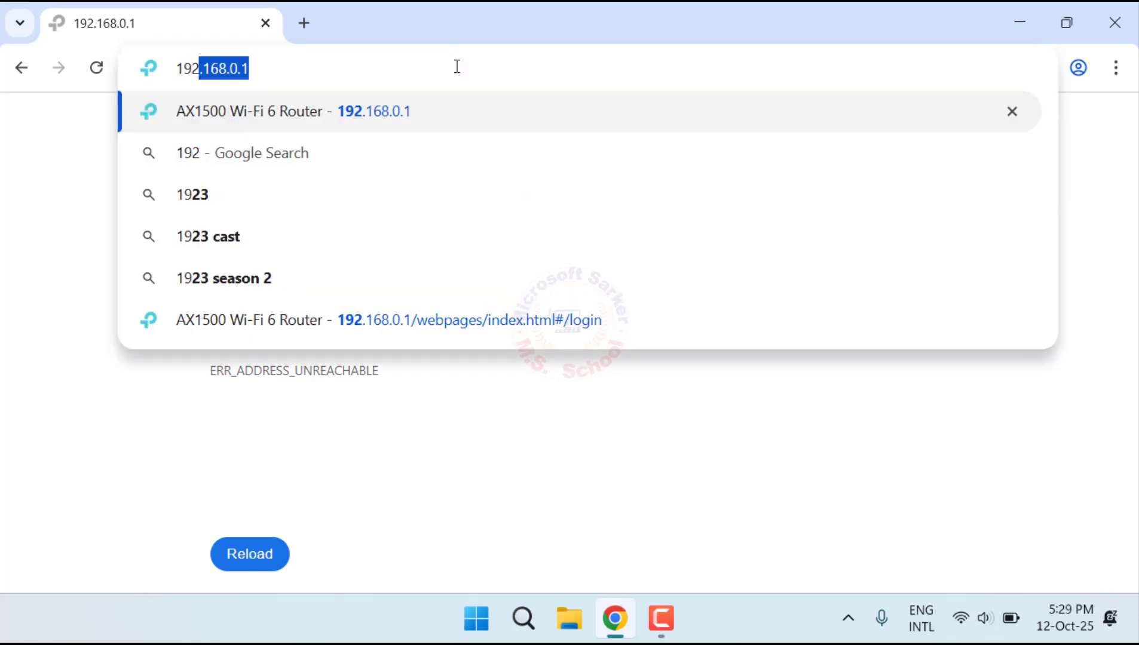
{"action": "type", "text": ".168.0.26"}
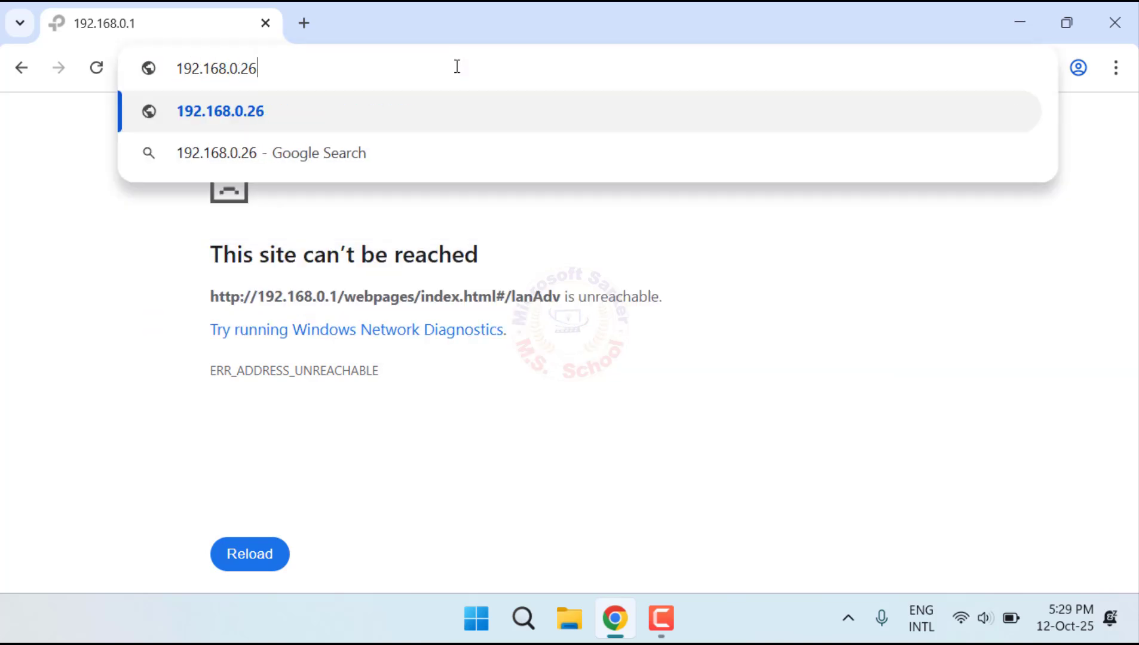
{"action": "key", "text": "Return"}
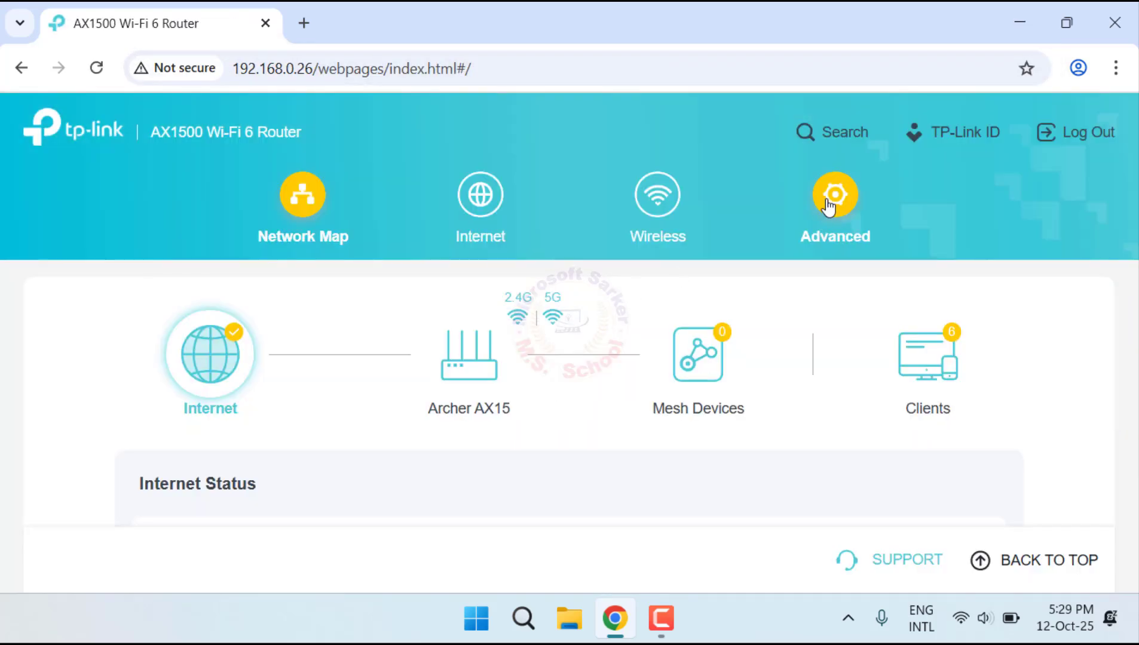
Step: Review the IP address in the advanced LAN settings and compare it with the address used in the browser
{"action": "left_click", "coordinate": [828, 206]}
{"action": "left_click", "coordinate": [66, 474]}
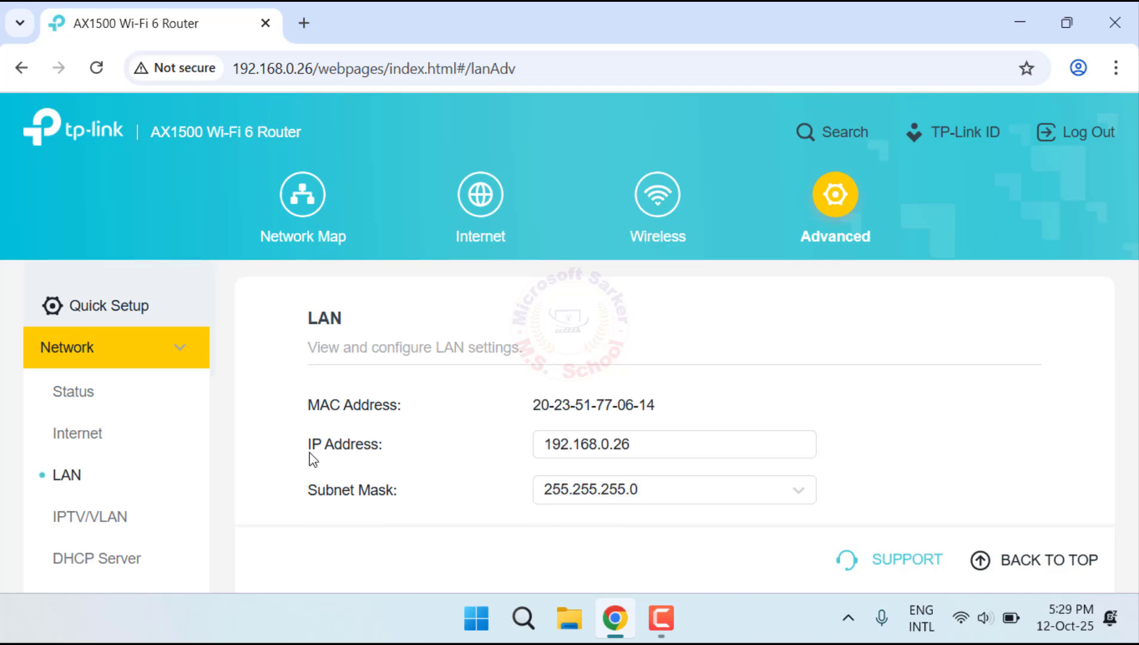
{"action": "scroll", "coordinate": [699, 427], "scroll_direction": "down", "scroll_amount": 2}
{"action": "left_click_drag", "start_coordinate": [673, 340], "coordinate": [541, 340]}
{"action": "double_click", "coordinate": [305, 68]}
{"action": "left_click_drag", "start_coordinate": [268, 65], "coordinate": [233, 68]}
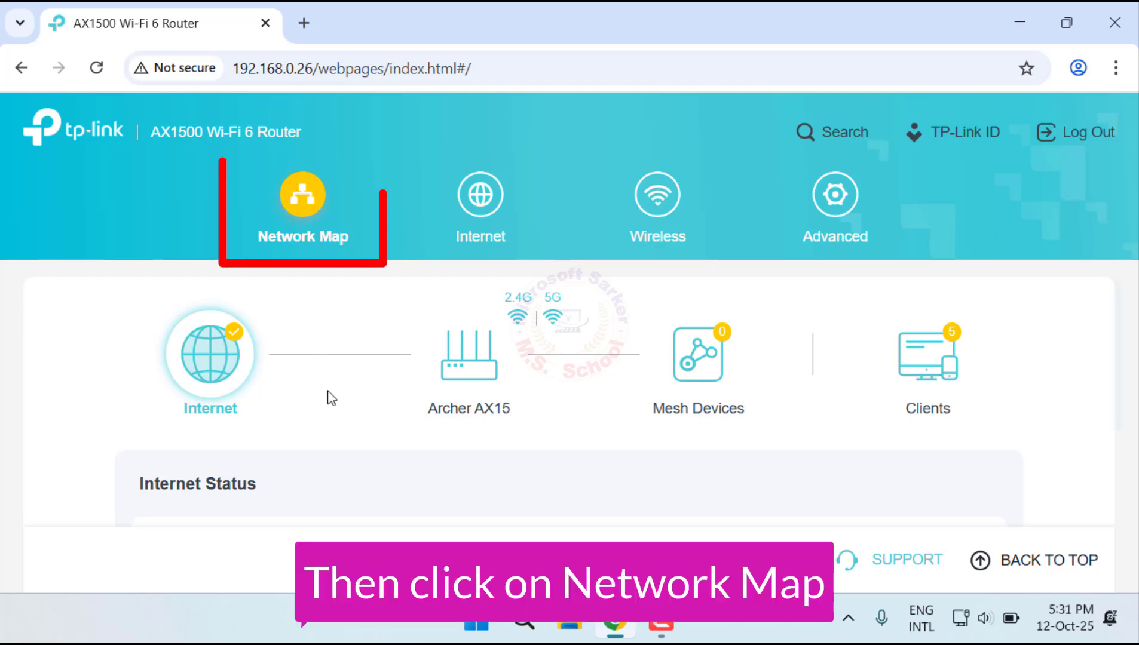
Step: Enable the speed limit for the connected phone with IP address 192.168.0.66 in the Network Map's client list
{"action": "left_click", "coordinate": [958, 359]}
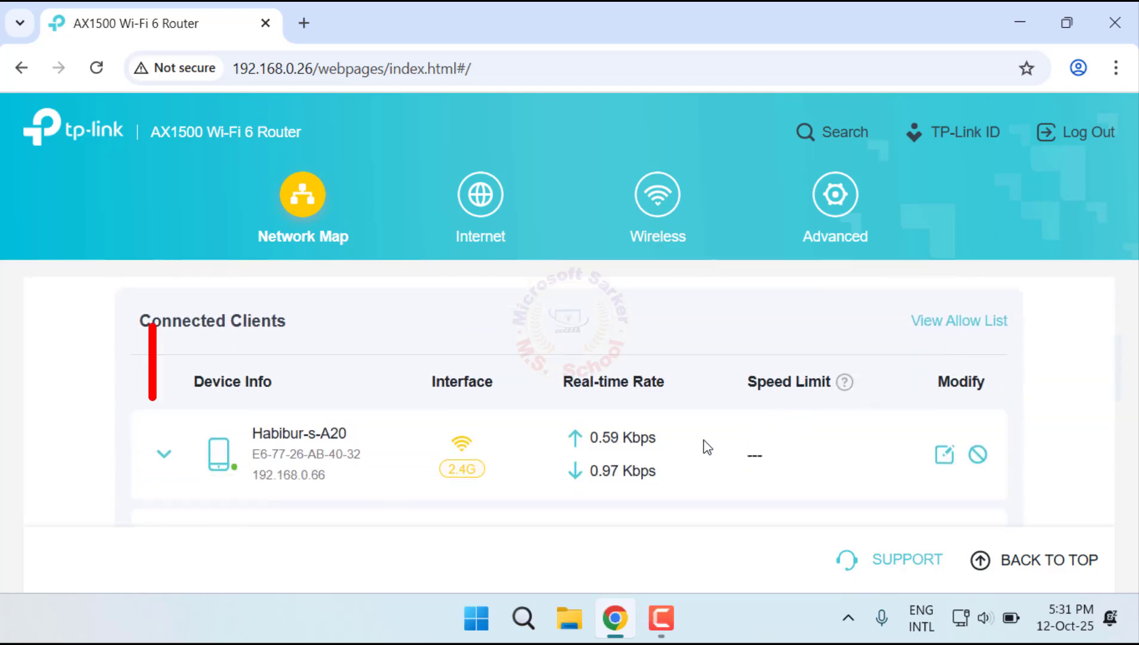
{"action": "left_click_drag", "start_coordinate": [663, 475], "coordinate": [573, 438]}
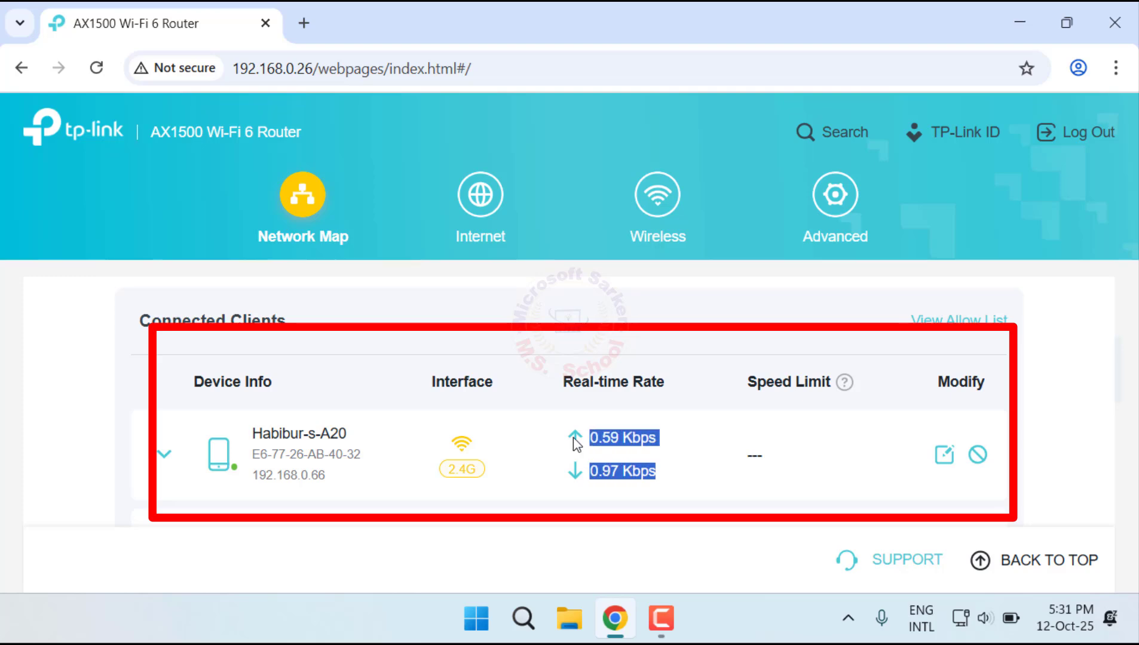
{"action": "triple_click", "coordinate": [350, 435]}
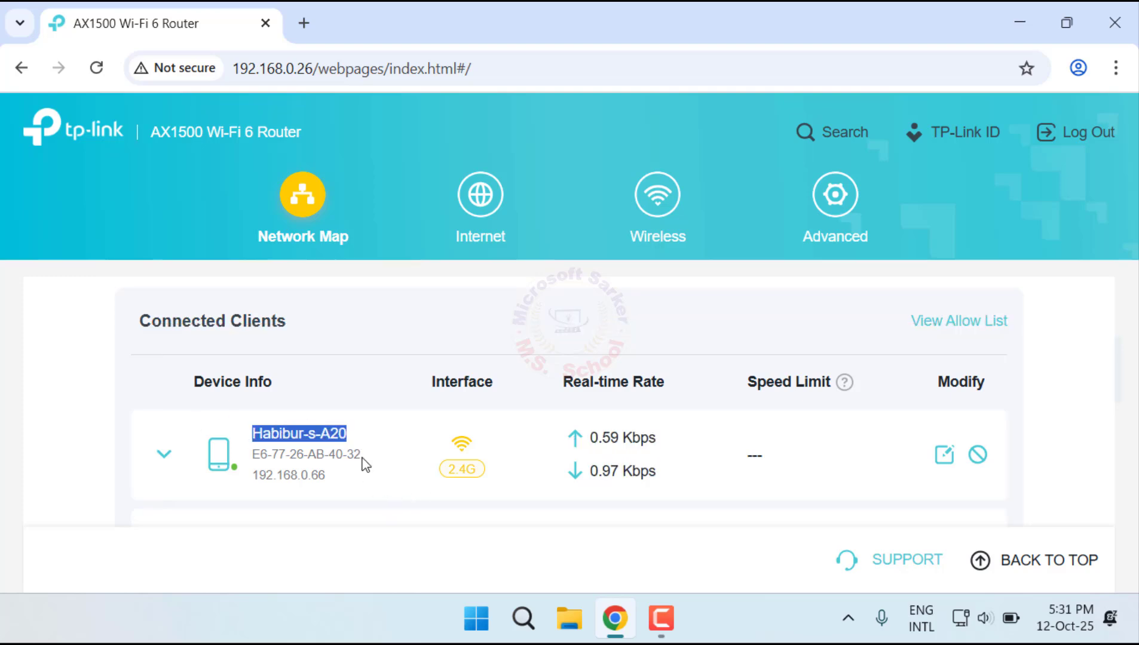
{"action": "left_click_drag", "start_coordinate": [364, 464], "coordinate": [296, 472]}
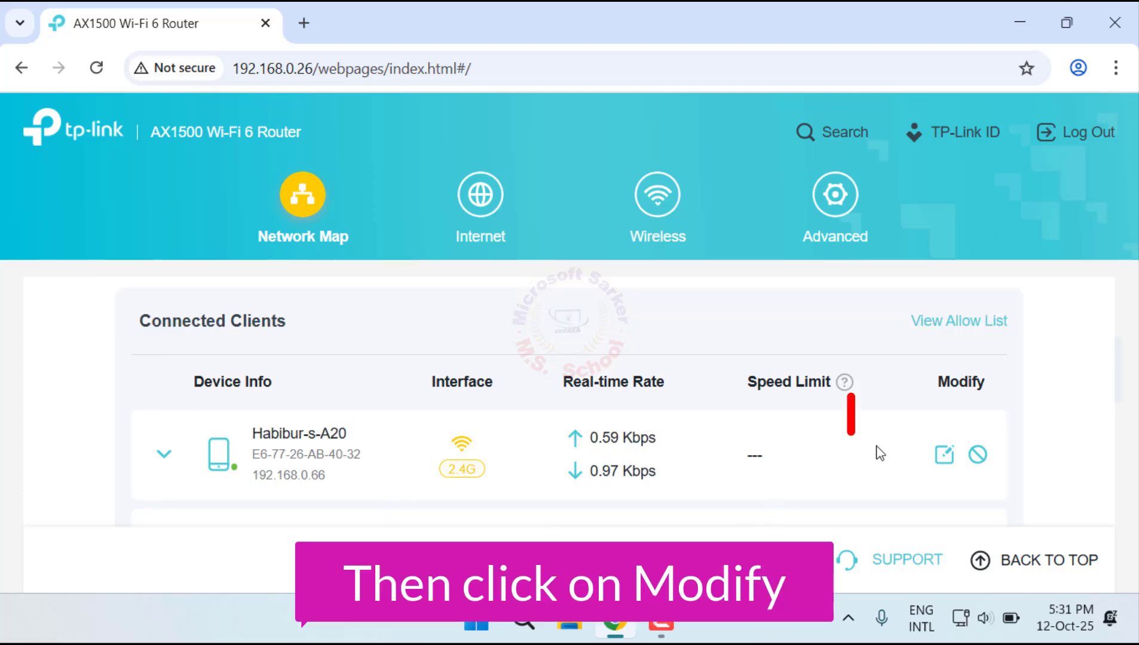
{"action": "left_click", "coordinate": [944, 457]}
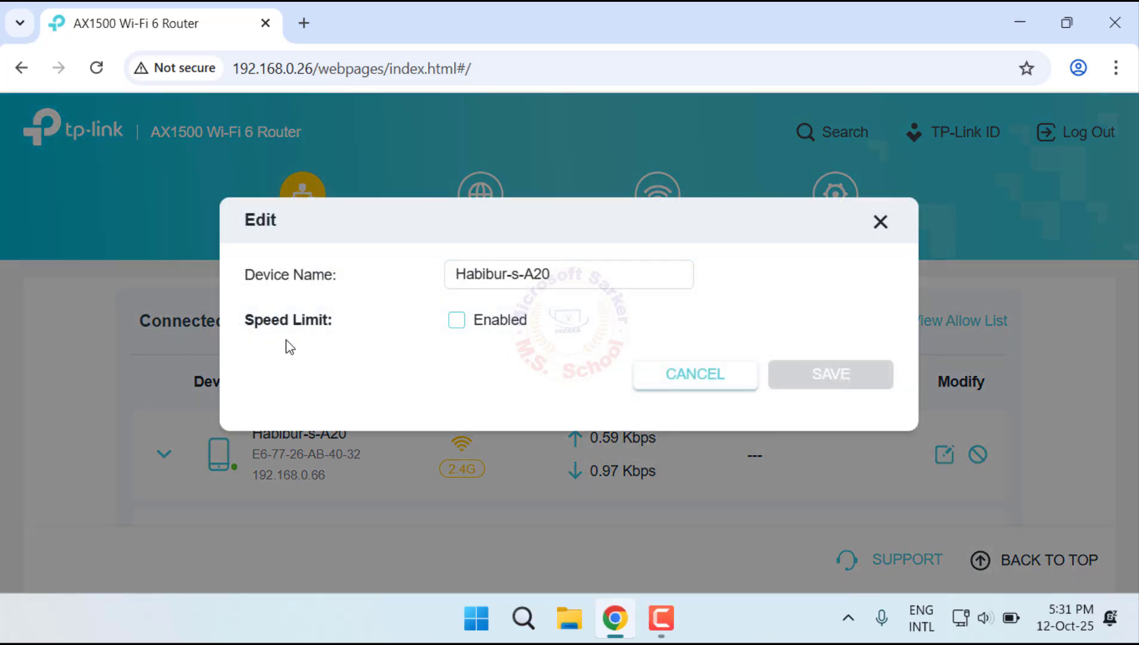
{"action": "left_click_drag", "start_coordinate": [326, 321], "coordinate": [251, 328]}
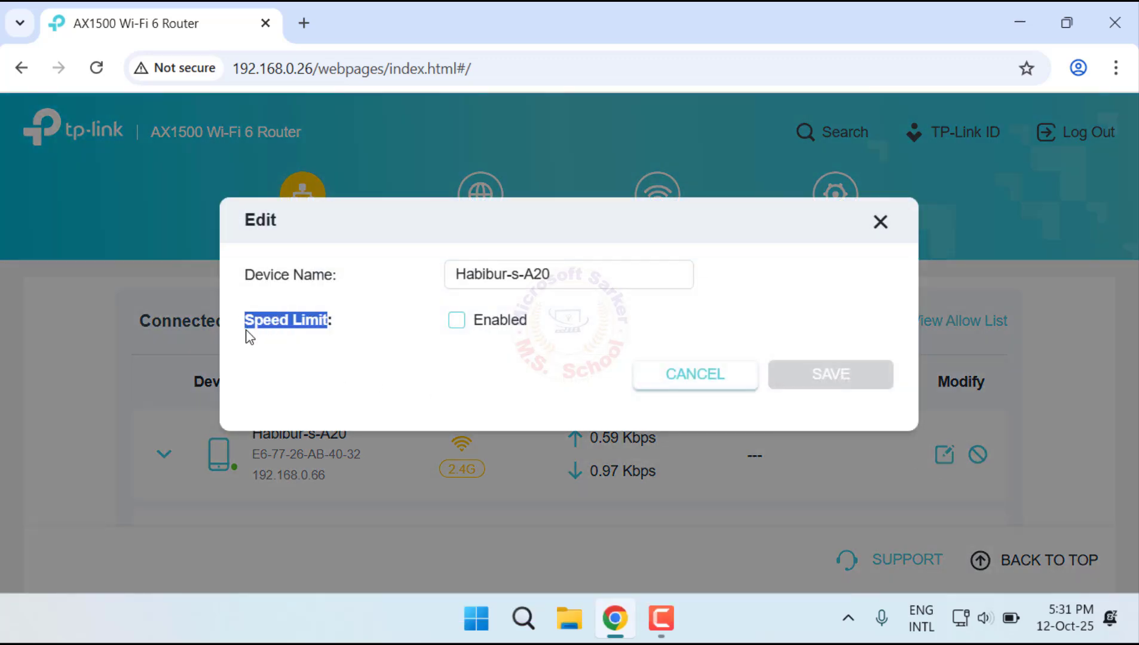
{"action": "left_click", "coordinate": [453, 322]}
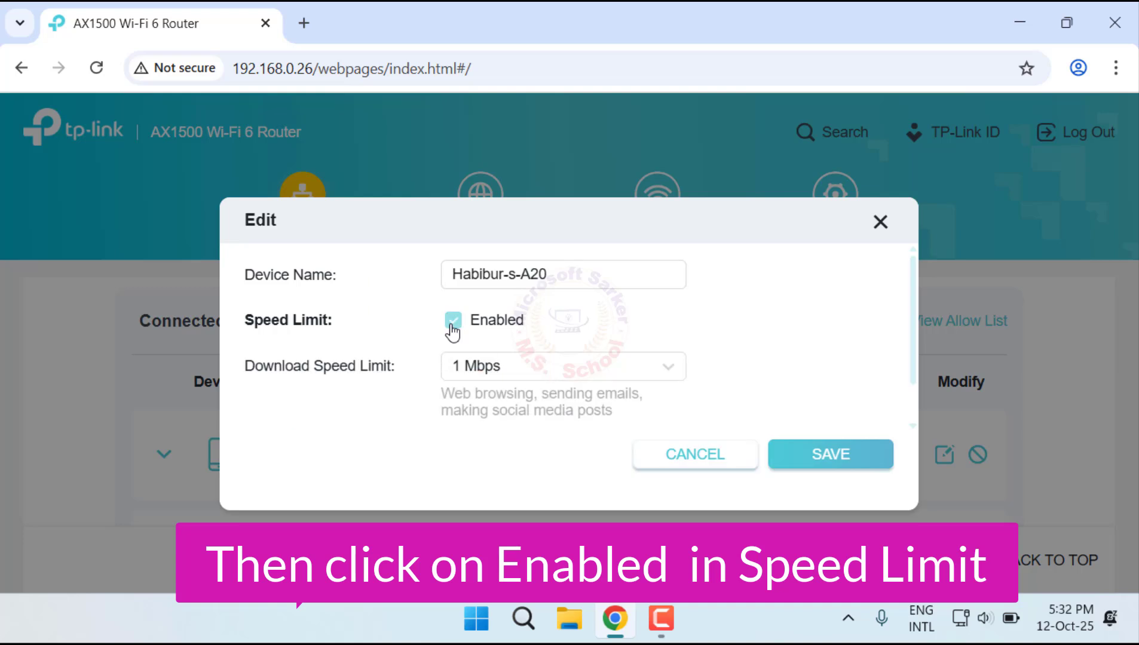
Step: Set the phone's download speed limit to No Limits and its upload speed limit to 2 Mbps
{"action": "left_click", "coordinate": [655, 376]}
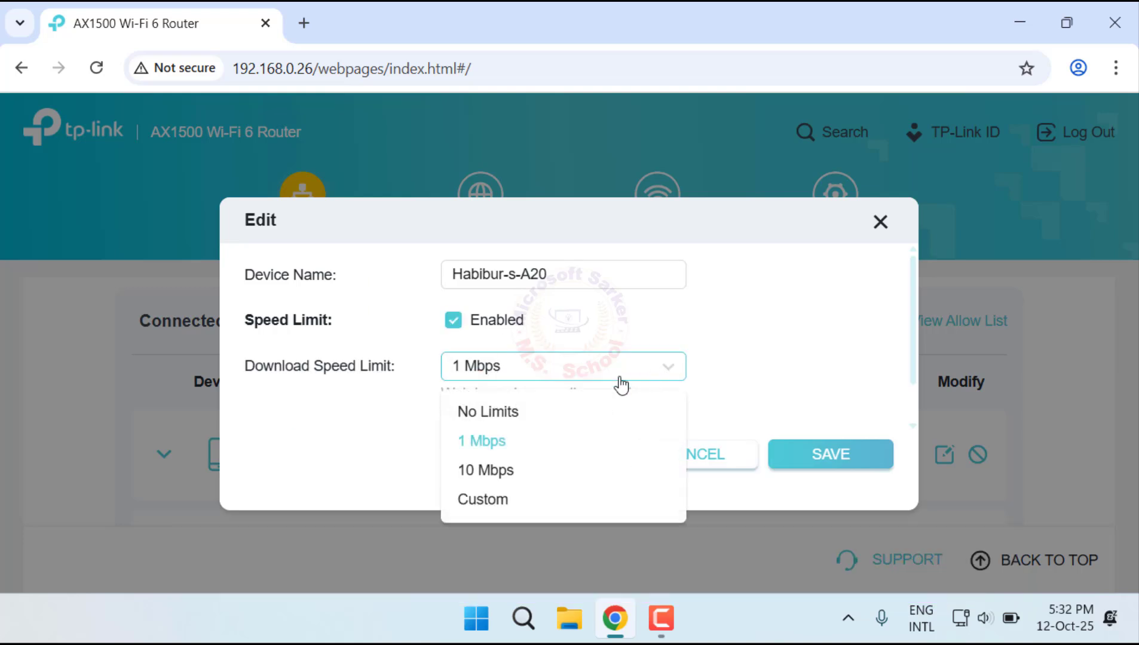
{"action": "left_click", "coordinate": [472, 419]}
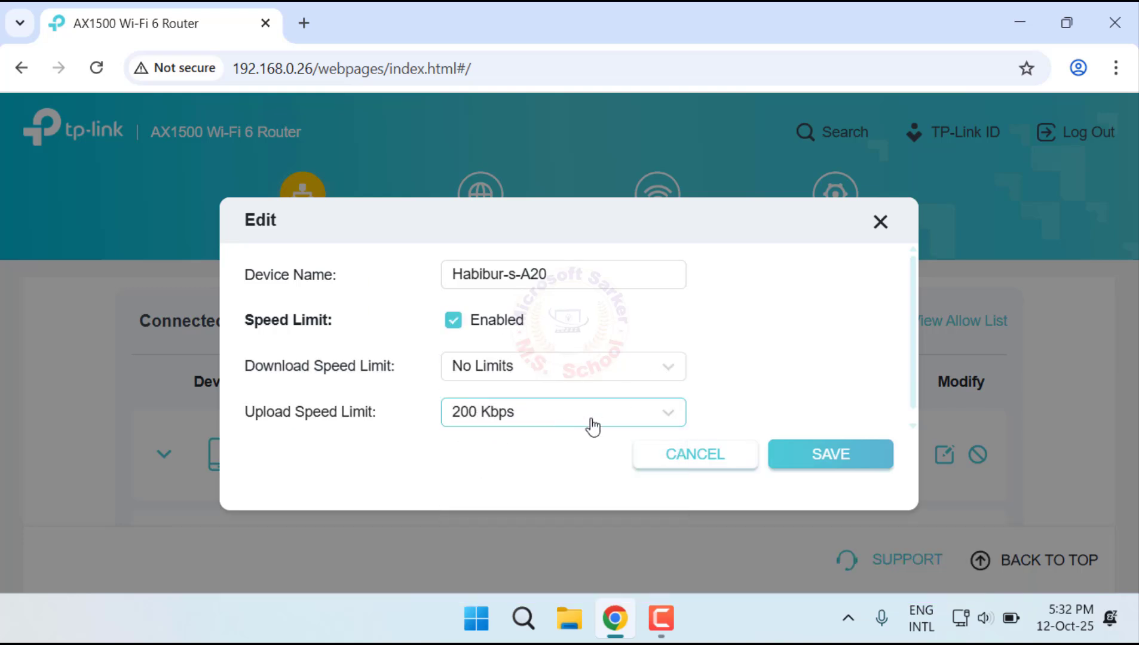
{"action": "left_click", "coordinate": [611, 418]}
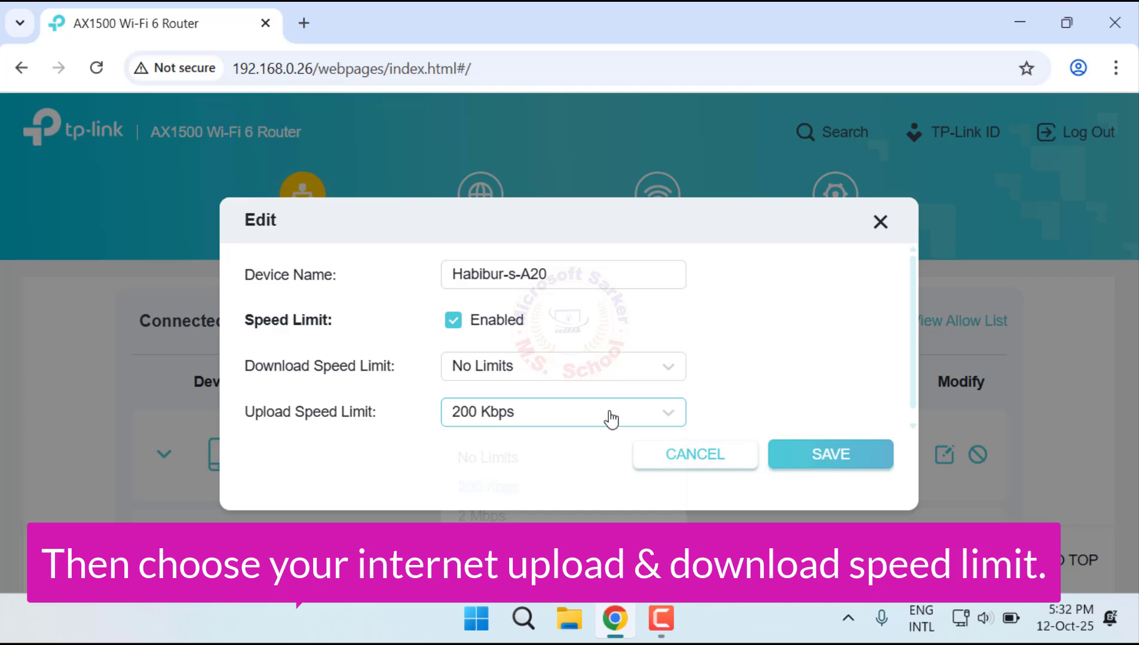
{"action": "left_click", "coordinate": [487, 516]}
Step: Set the phone's download speed limit to 10 Mbps and its upload speed limit to No Limits, and save the device settings
{"action": "left_click", "coordinate": [650, 372]}
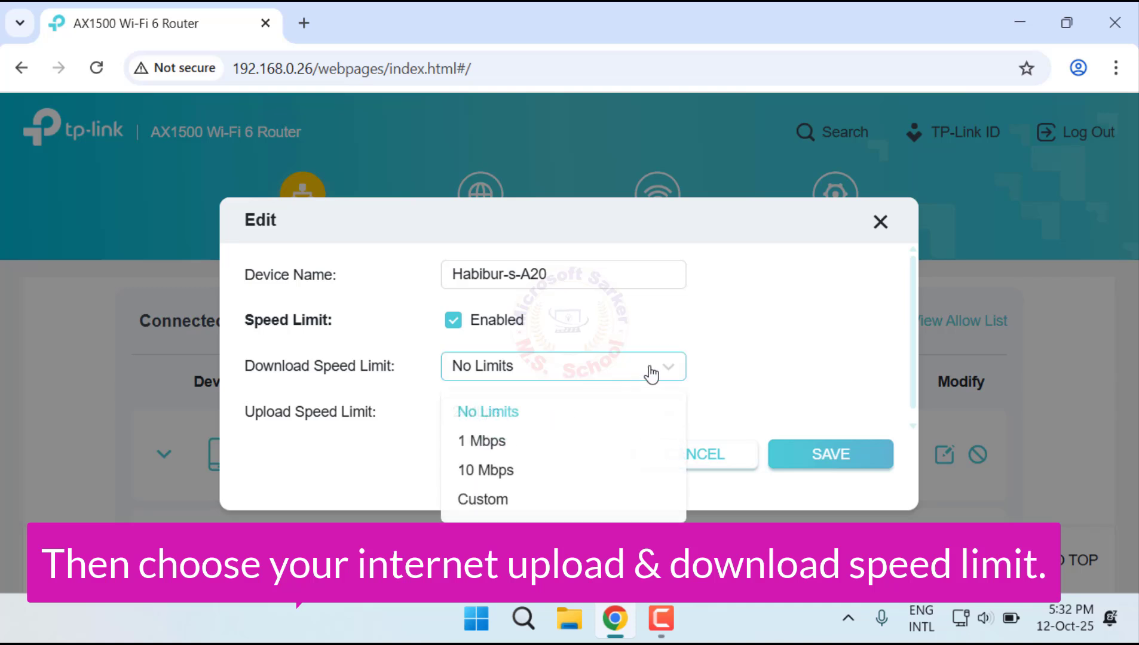
{"action": "left_click", "coordinate": [533, 473]}
{"action": "scroll", "coordinate": [577, 380], "scroll_direction": "down", "scroll_amount": 1}
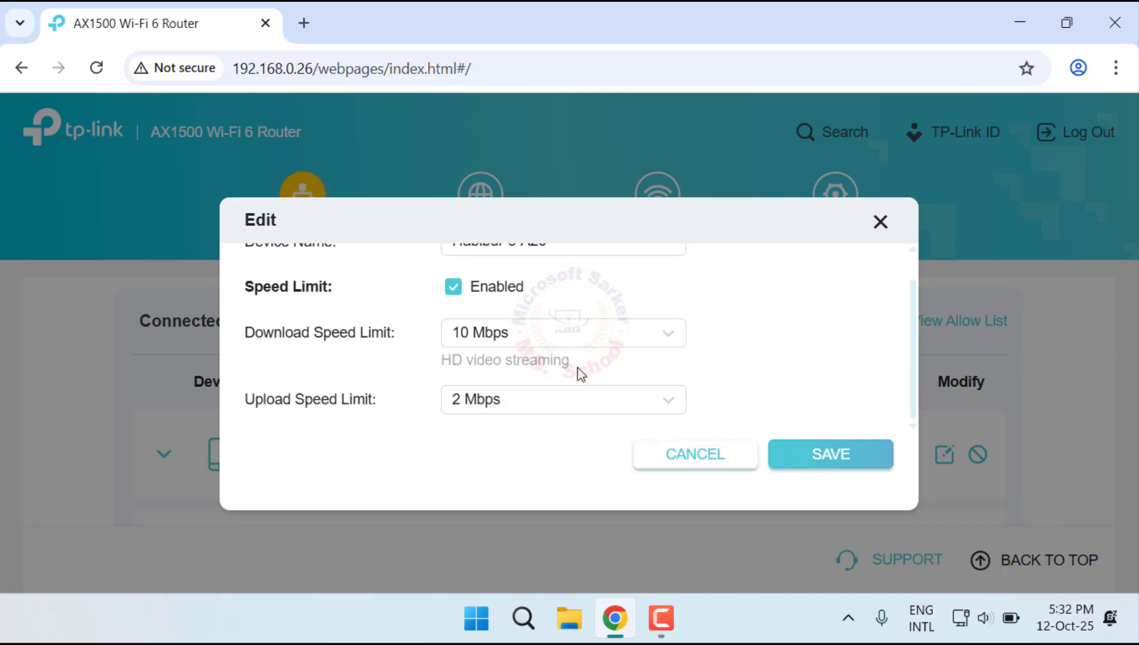
{"action": "left_click", "coordinate": [579, 407]}
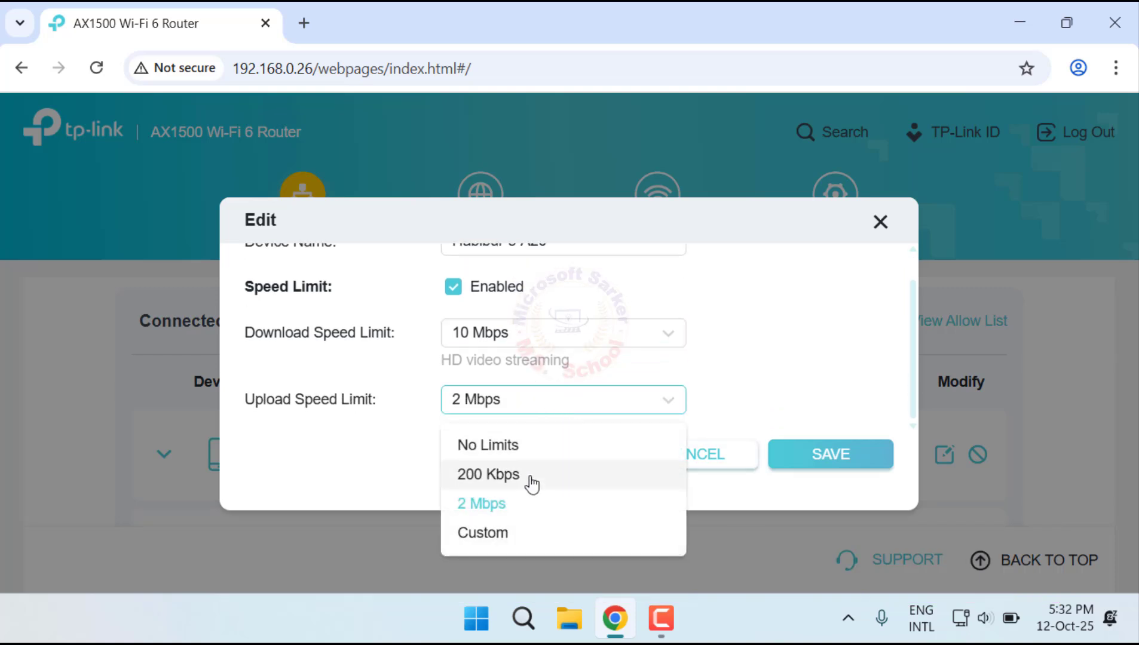
{"action": "left_click", "coordinate": [509, 446]}
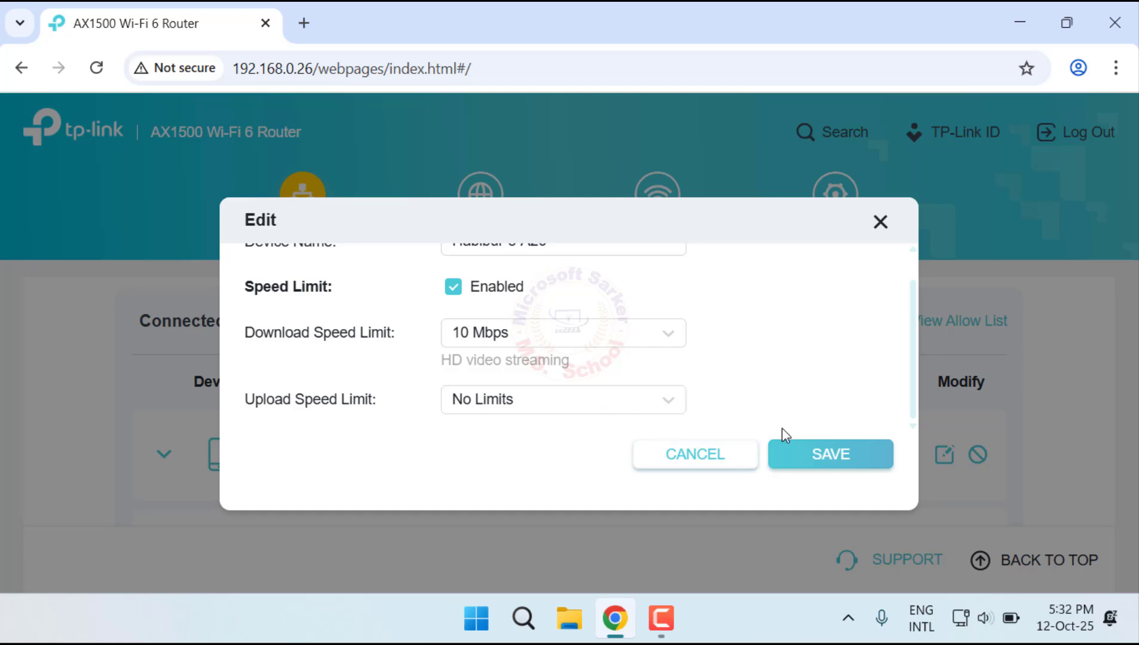
{"action": "left_click", "coordinate": [819, 456]}
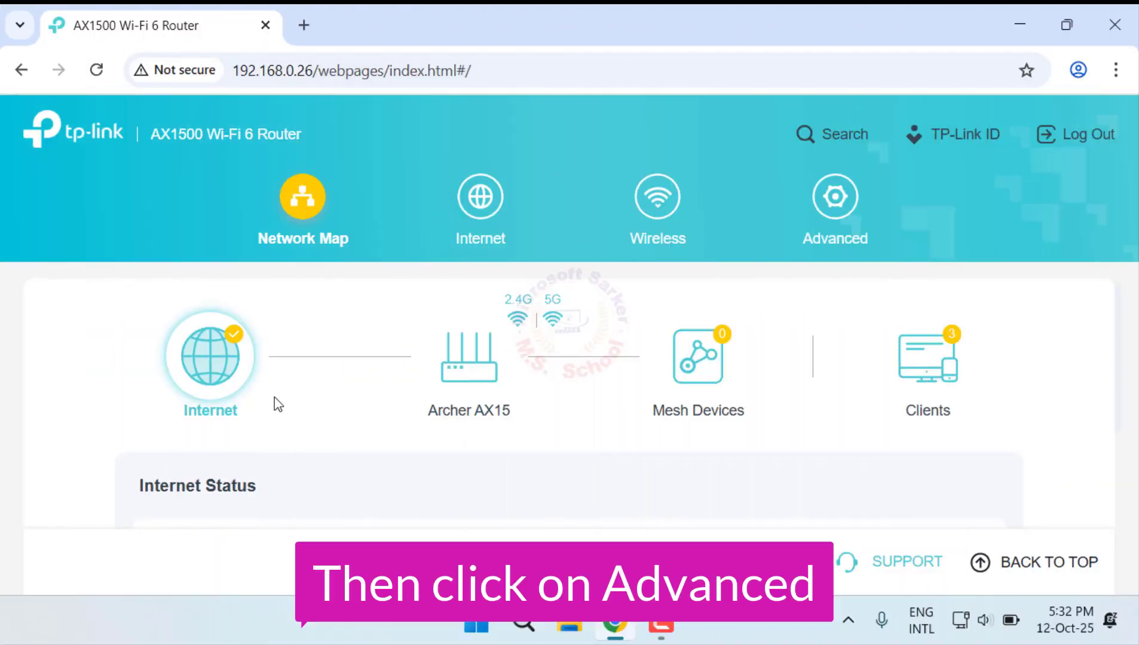
Step: Enable Parental Controls in the router's advanced settings
{"action": "left_click", "coordinate": [824, 206]}
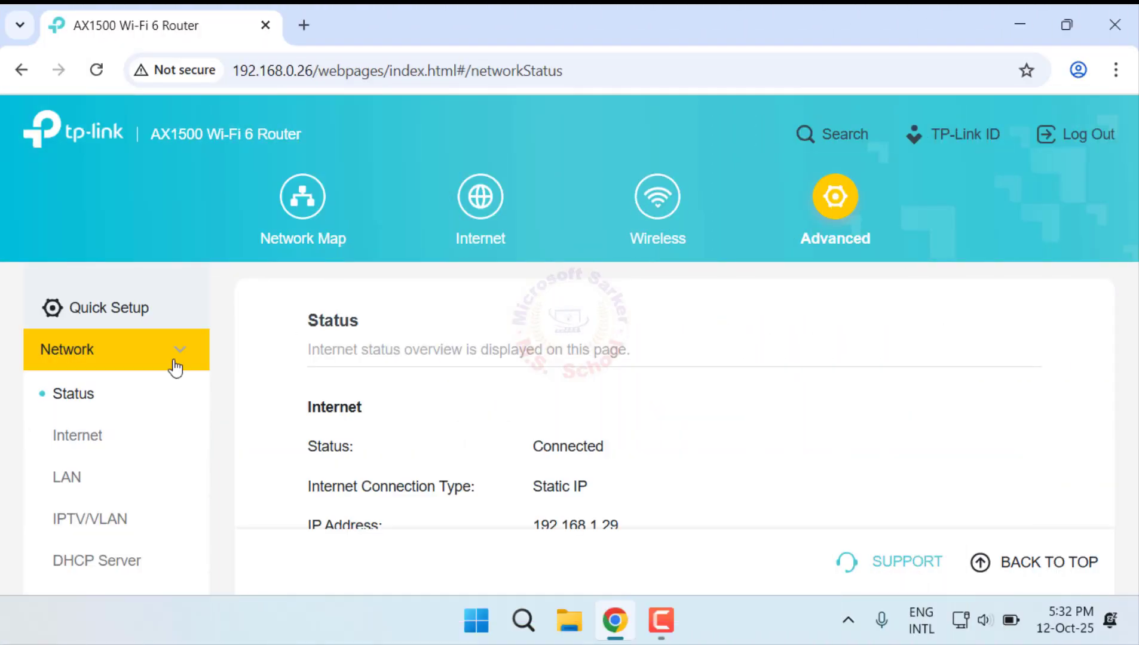
{"action": "scroll", "coordinate": [57, 436], "scroll_direction": "down", "scroll_amount": 6}
{"action": "left_click", "coordinate": [96, 412]}
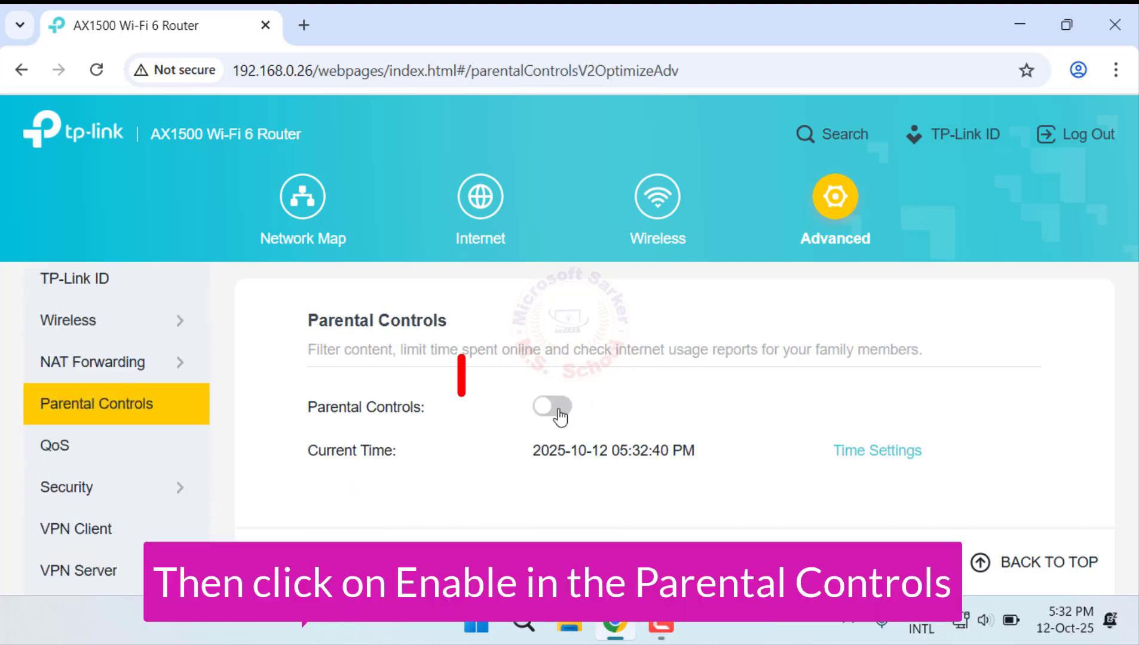
{"action": "left_click", "coordinate": [553, 408]}
Step: Create a new Parental Controls profile and add the connected phone to its devices
{"action": "scroll", "coordinate": [560, 416], "scroll_direction": "down", "scroll_amount": 4}
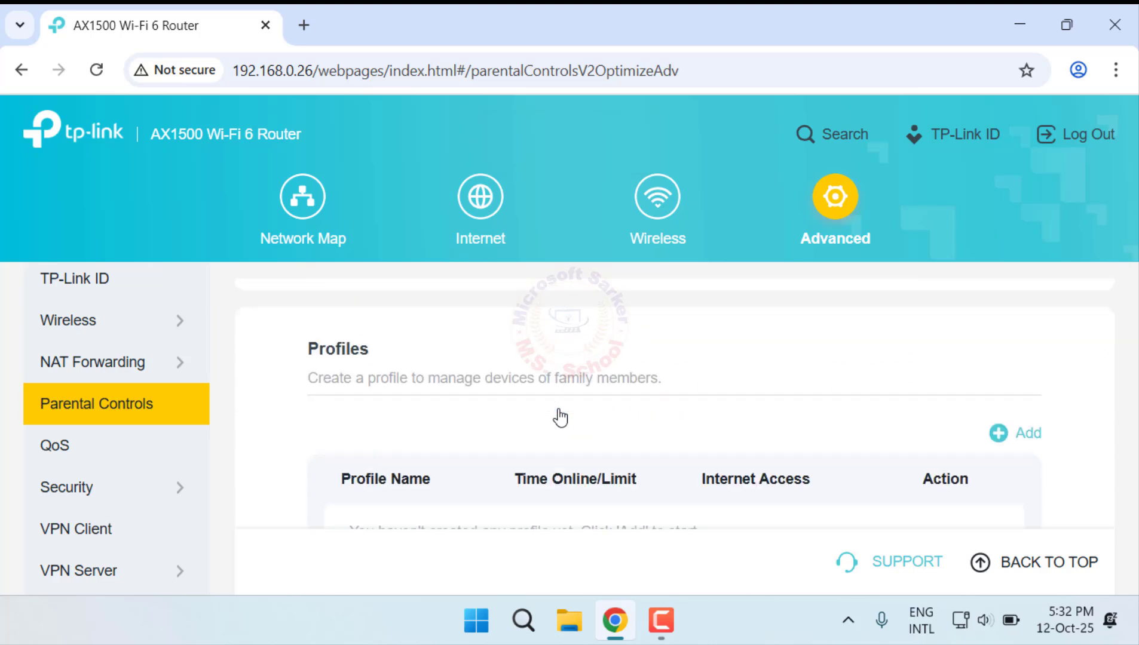
{"action": "scroll", "coordinate": [560, 417], "scroll_direction": "down", "scroll_amount": 1}
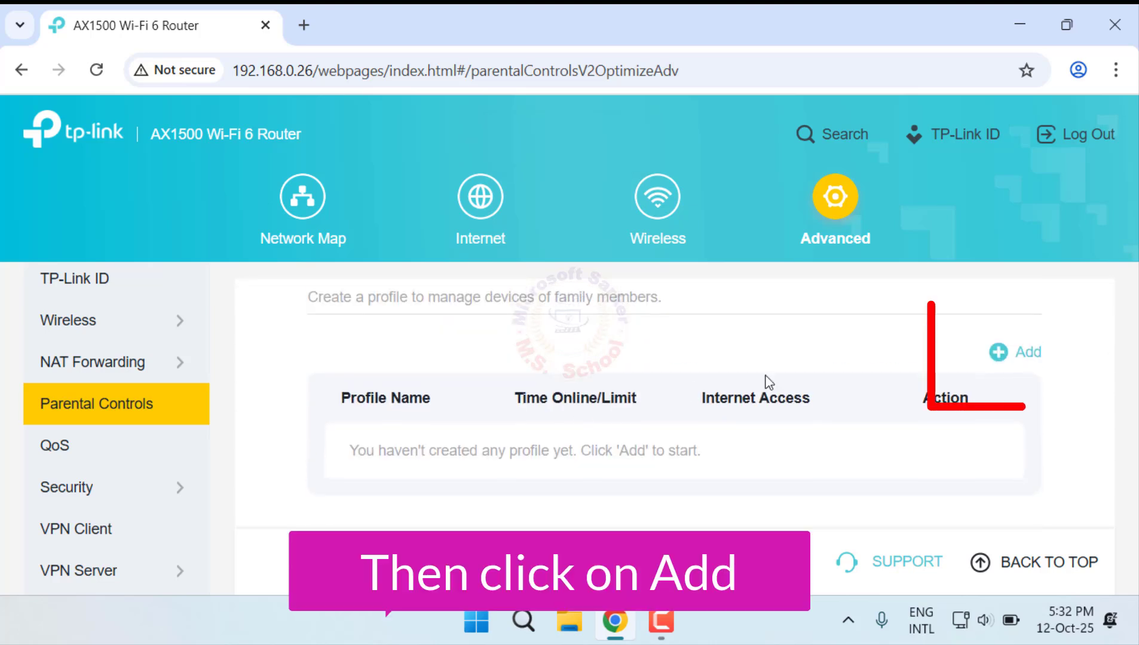
{"action": "left_click", "coordinate": [1009, 358]}
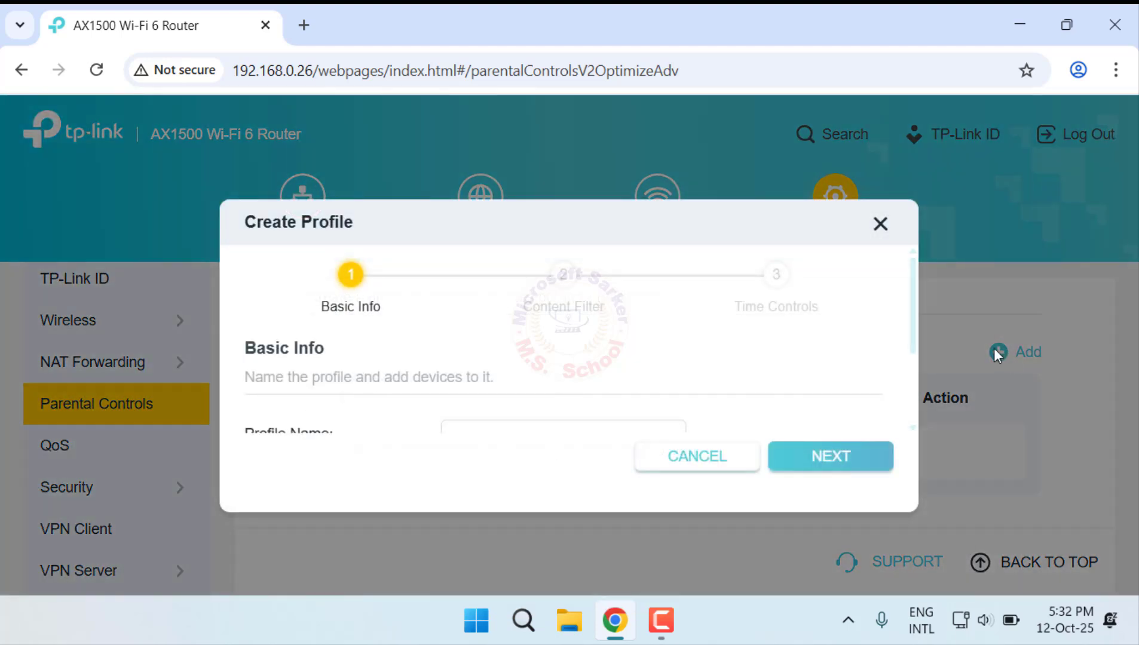
{"action": "scroll", "coordinate": [589, 323], "scroll_direction": "down", "scroll_amount": 2}
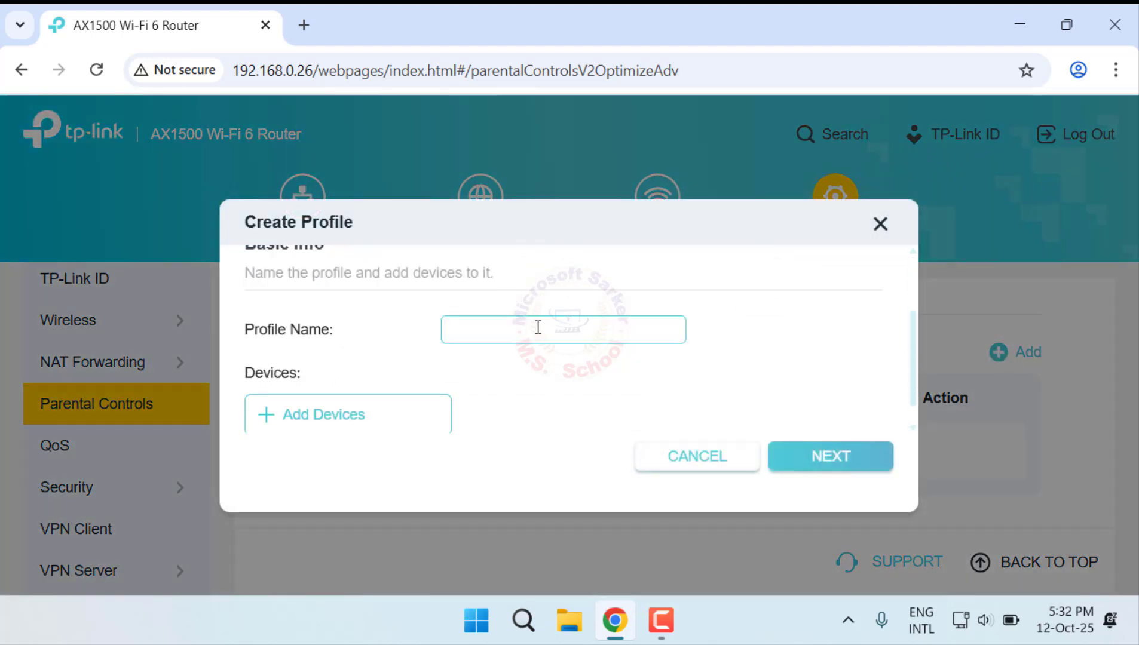
{"action": "scroll", "coordinate": [524, 328], "scroll_direction": "down", "scroll_amount": 1}
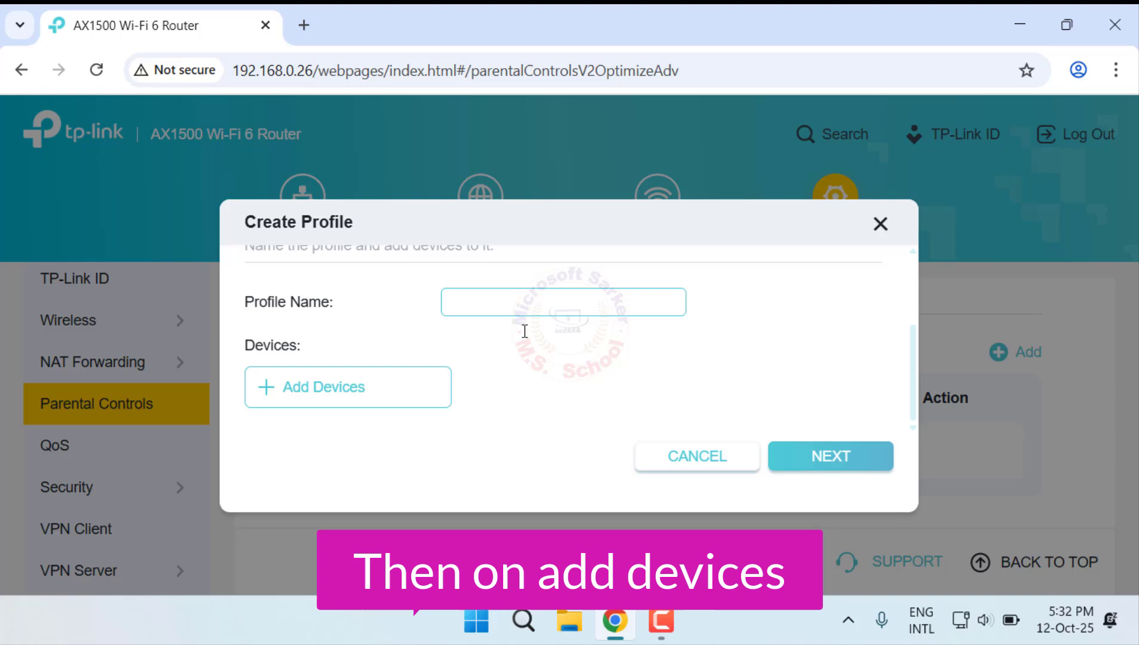
{"action": "left_click", "coordinate": [371, 397]}
{"action": "scroll", "coordinate": [369, 399], "scroll_direction": "down", "scroll_amount": 2}
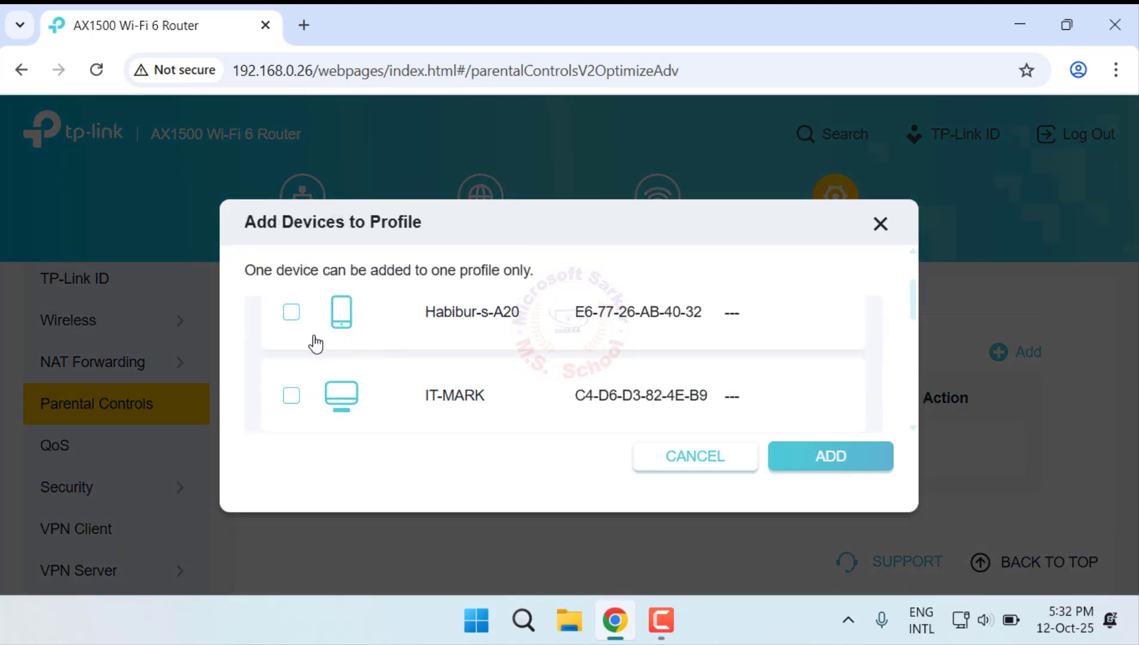
{"action": "left_click", "coordinate": [292, 312]}
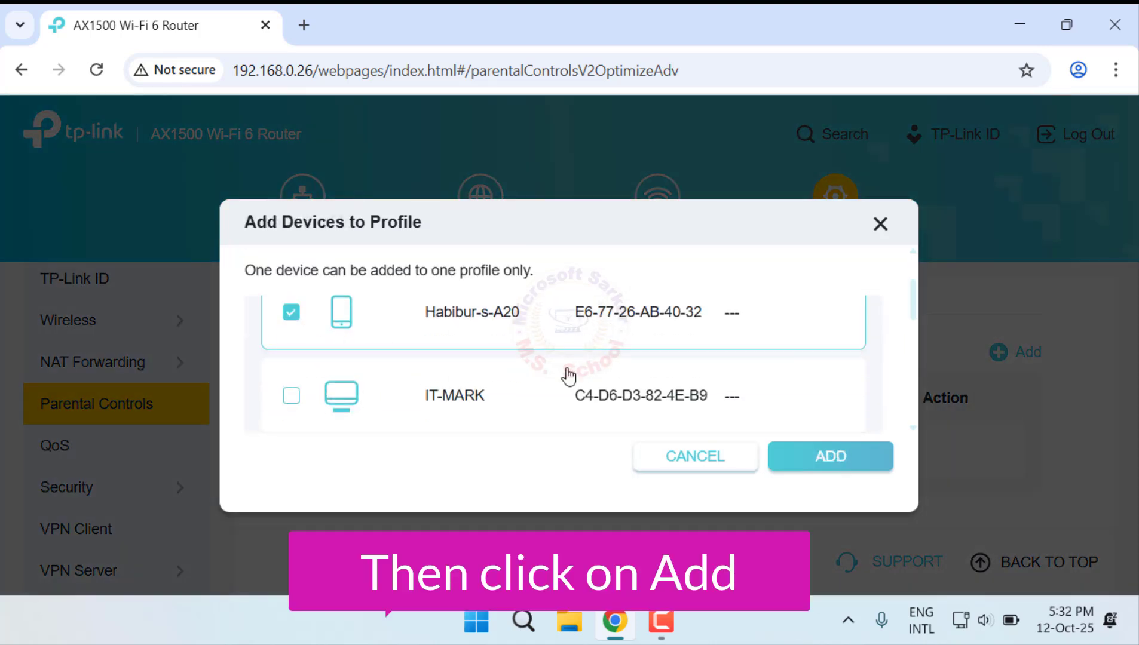
{"action": "left_click", "coordinate": [827, 466]}
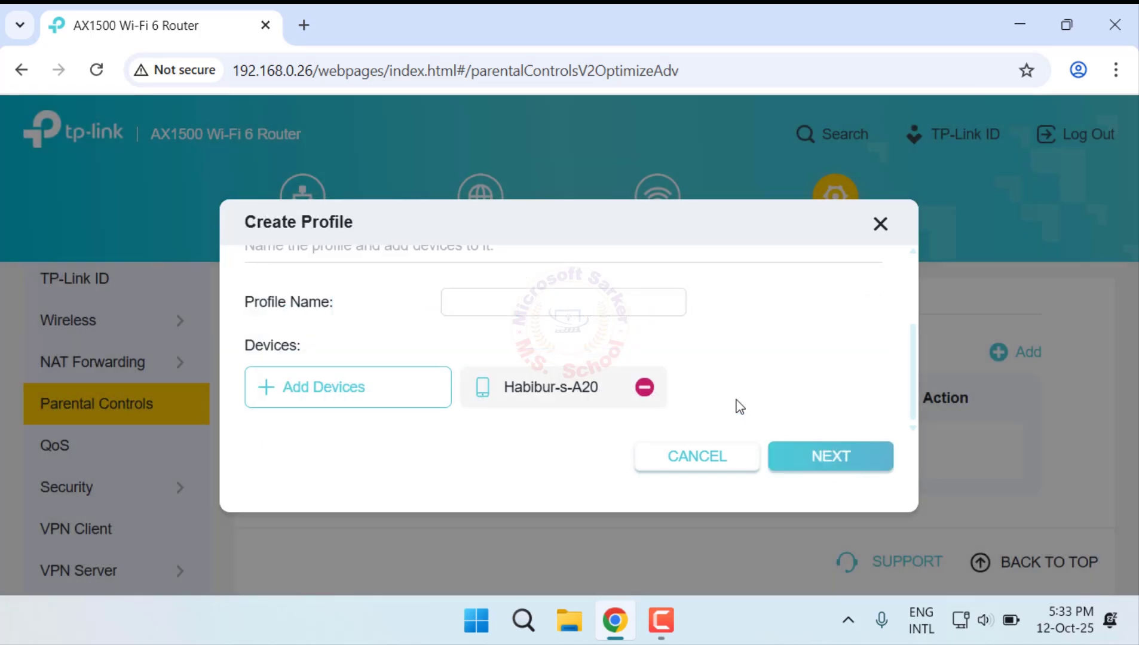
Step: Name the profile "scheduled" and proceed to its content filter settings
{"action": "scroll", "coordinate": [740, 407], "scroll_direction": "up", "scroll_amount": 2}
{"action": "left_click", "coordinate": [564, 414]}
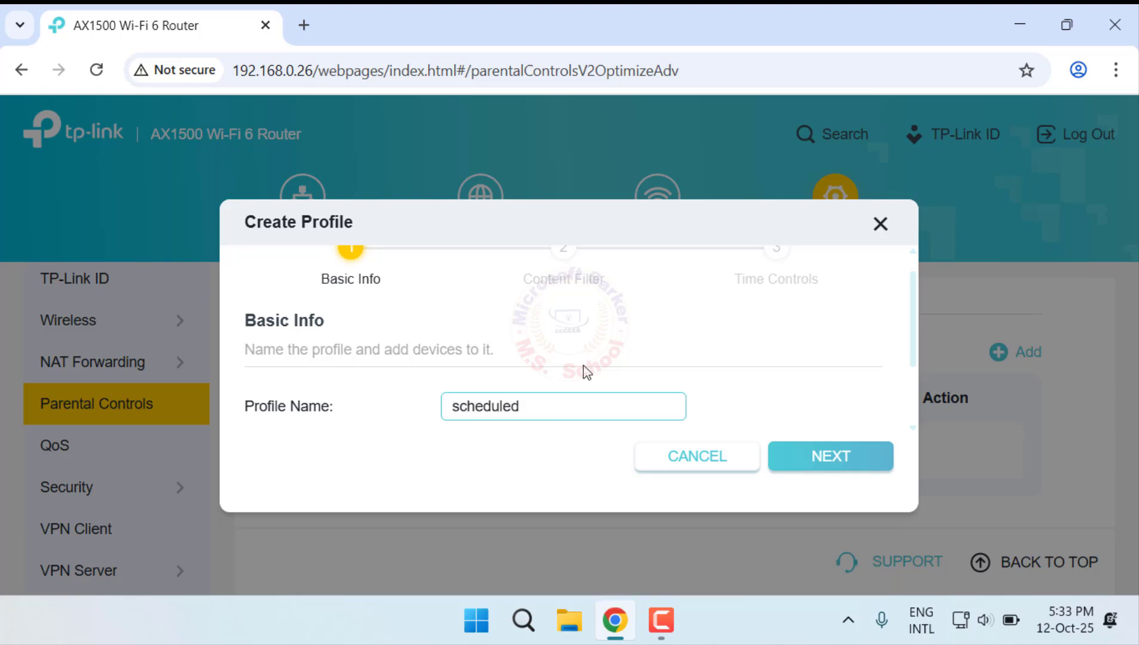
{"action": "scroll", "coordinate": [586, 373], "scroll_direction": "down", "scroll_amount": 2}
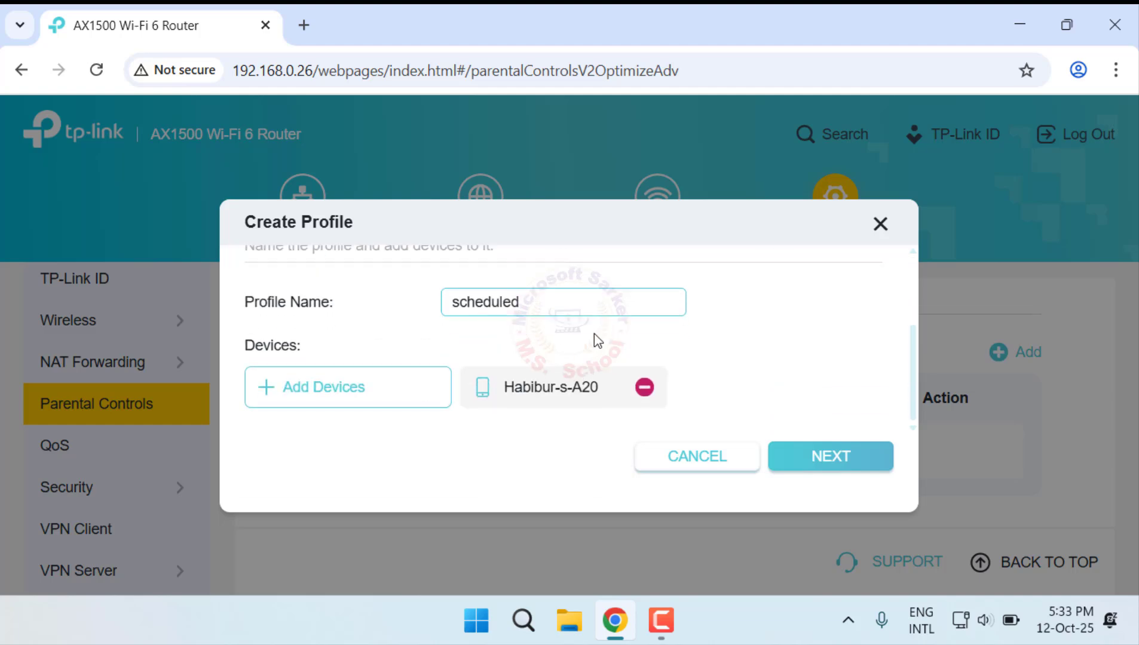
{"action": "left_click", "coordinate": [831, 454]}
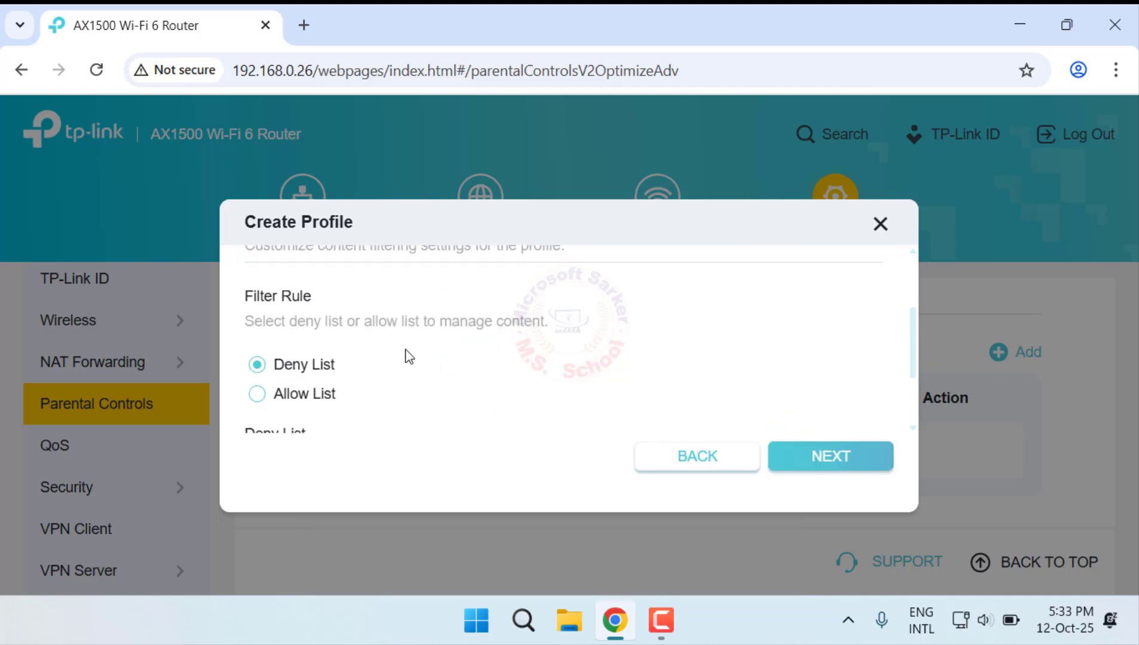
{"action": "scroll", "coordinate": [408, 357], "scroll_direction": "down", "scroll_amount": 2}
{"action": "left_click", "coordinate": [257, 280]}
{"action": "left_click", "coordinate": [377, 387]}
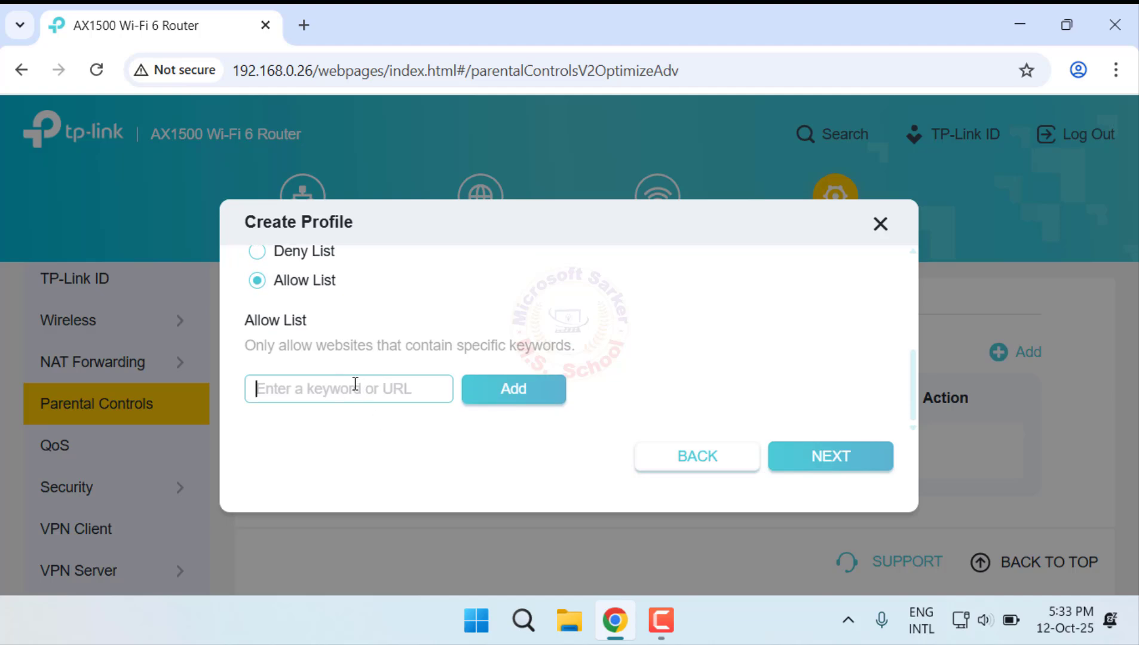
{"action": "type", "text": "www.yo"}
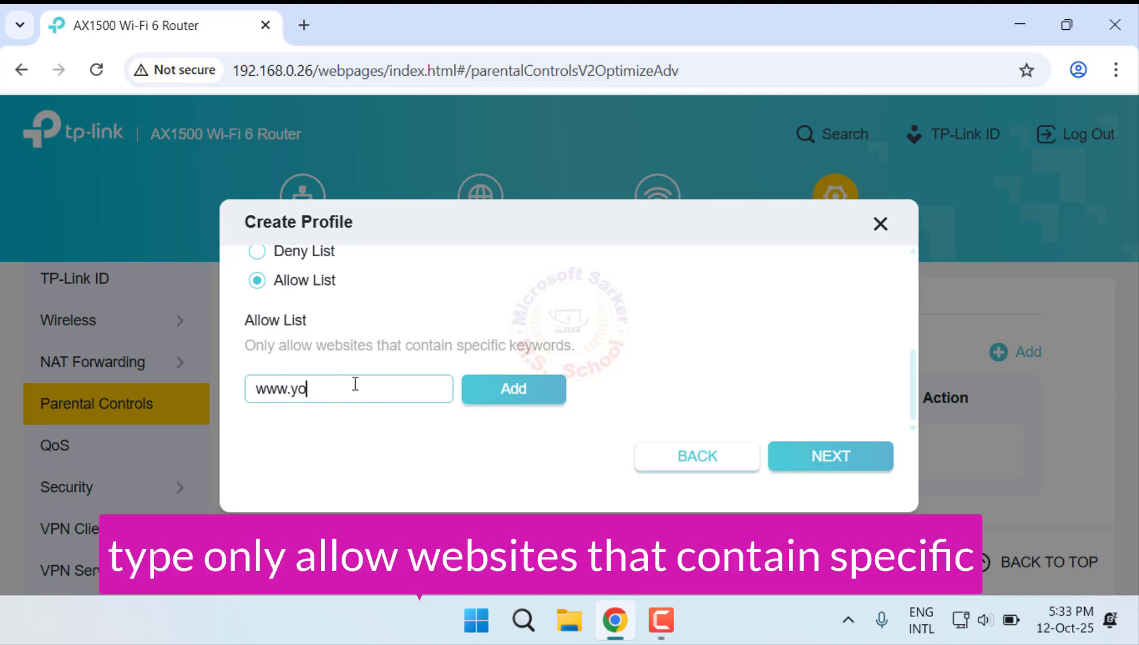
{"action": "type", "text": "utube.com"}
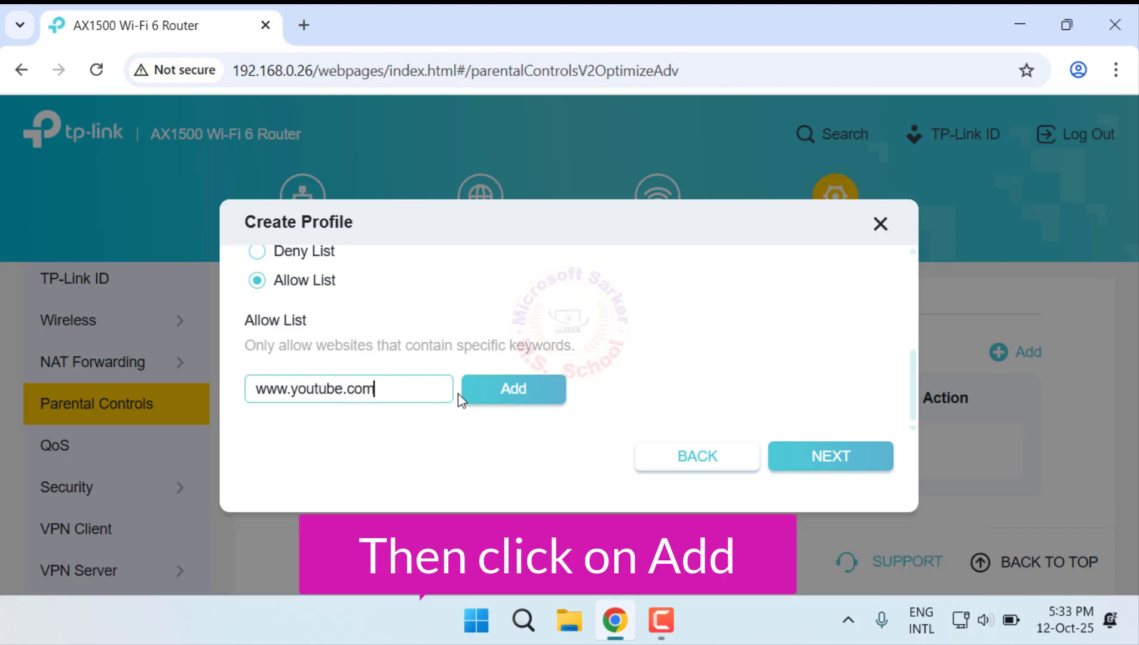
{"action": "left_click", "coordinate": [529, 392]}
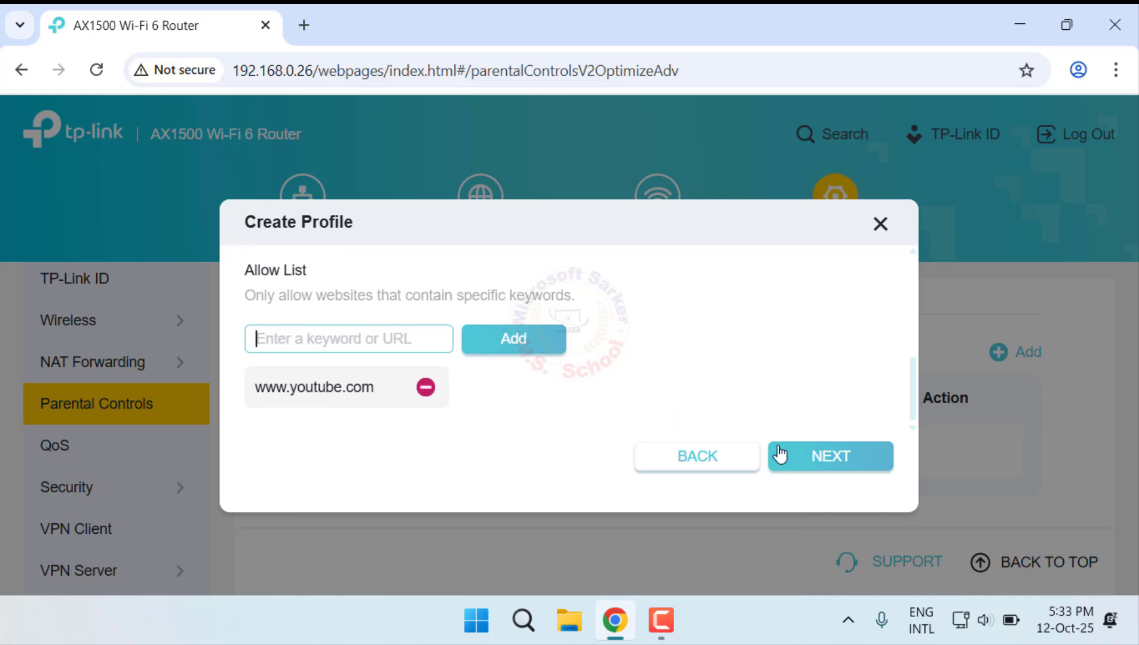
{"action": "left_click", "coordinate": [801, 459]}
Step: Enable the profile's daily time limits and set them to 4h for Mon-Fri and 2h 30min for Sat-Sun
{"action": "scroll", "coordinate": [541, 407], "scroll_direction": "up", "scroll_amount": 2}
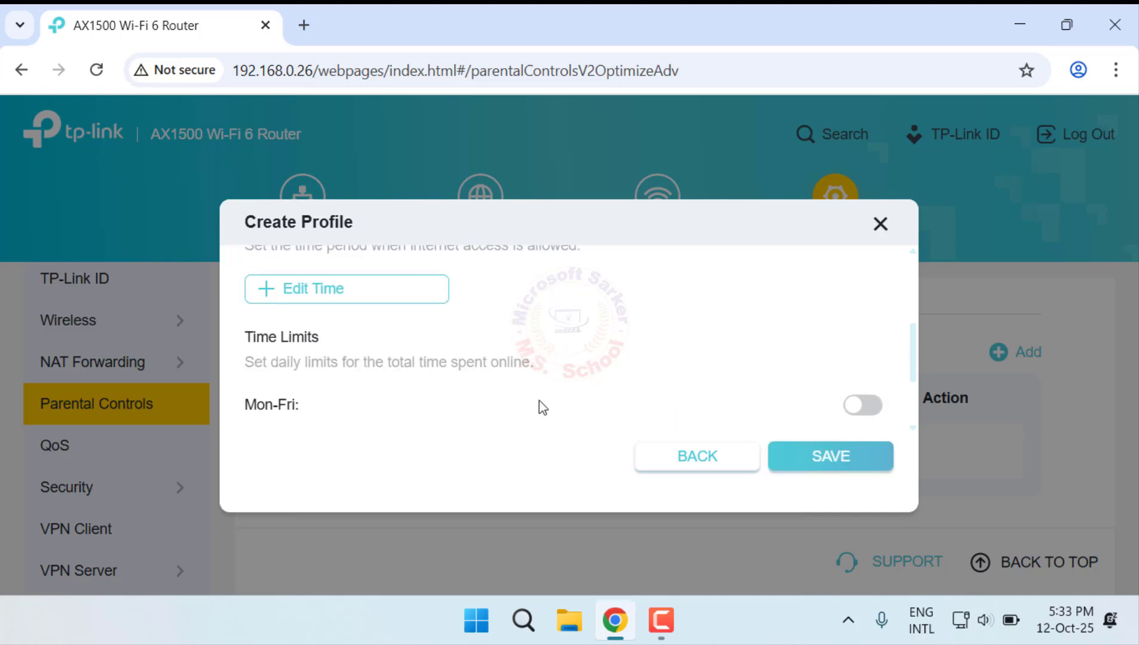
{"action": "scroll", "coordinate": [539, 407], "scroll_direction": "down", "scroll_amount": 2}
{"action": "scroll", "coordinate": [539, 406], "scroll_direction": "up", "scroll_amount": 2}
{"action": "left_click_drag", "start_coordinate": [325, 338], "coordinate": [243, 339]}
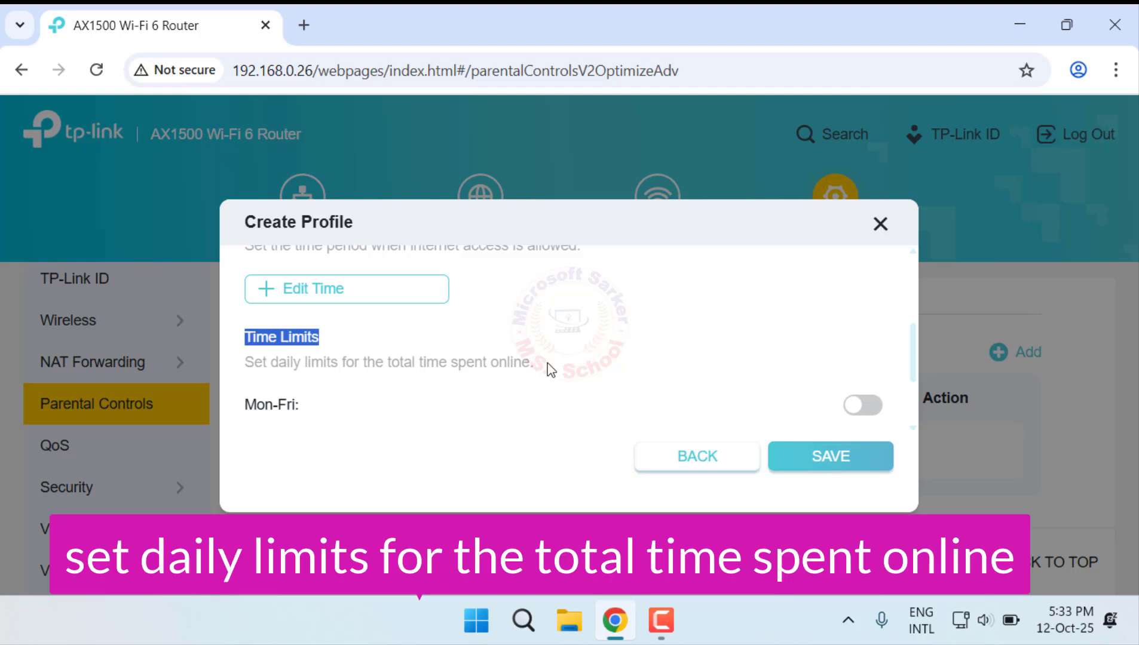
{"action": "left_click_drag", "start_coordinate": [550, 371], "coordinate": [241, 363]}
{"action": "left_click", "coordinate": [569, 405]}
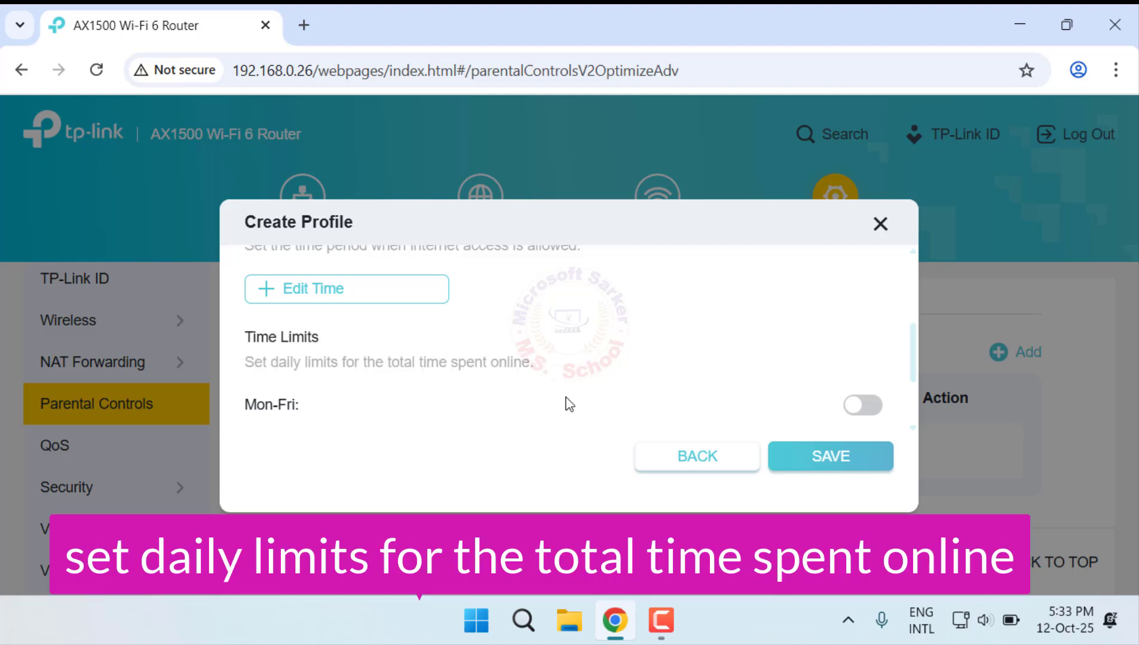
{"action": "scroll", "coordinate": [568, 405], "scroll_direction": "up", "scroll_amount": 2}
{"action": "scroll", "coordinate": [564, 402], "scroll_direction": "down", "scroll_amount": 2}
{"action": "left_click", "coordinate": [876, 408]}
{"action": "scroll", "coordinate": [629, 359], "scroll_direction": "down", "scroll_amount": 2}
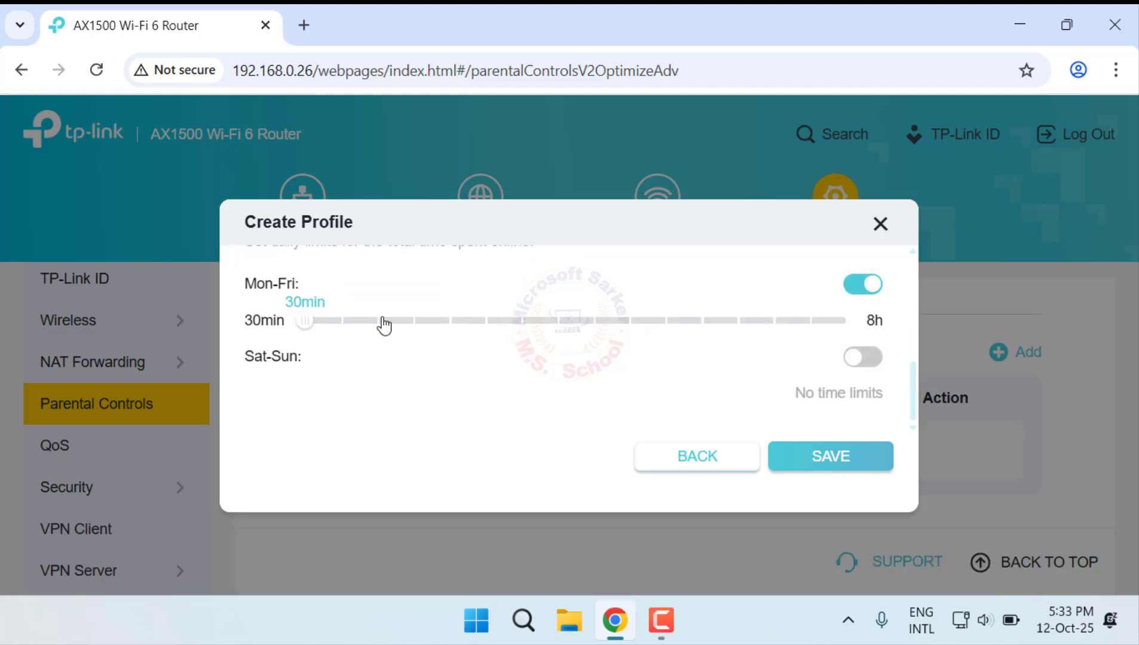
{"action": "left_click_drag", "start_coordinate": [305, 322], "coordinate": [557, 321]}
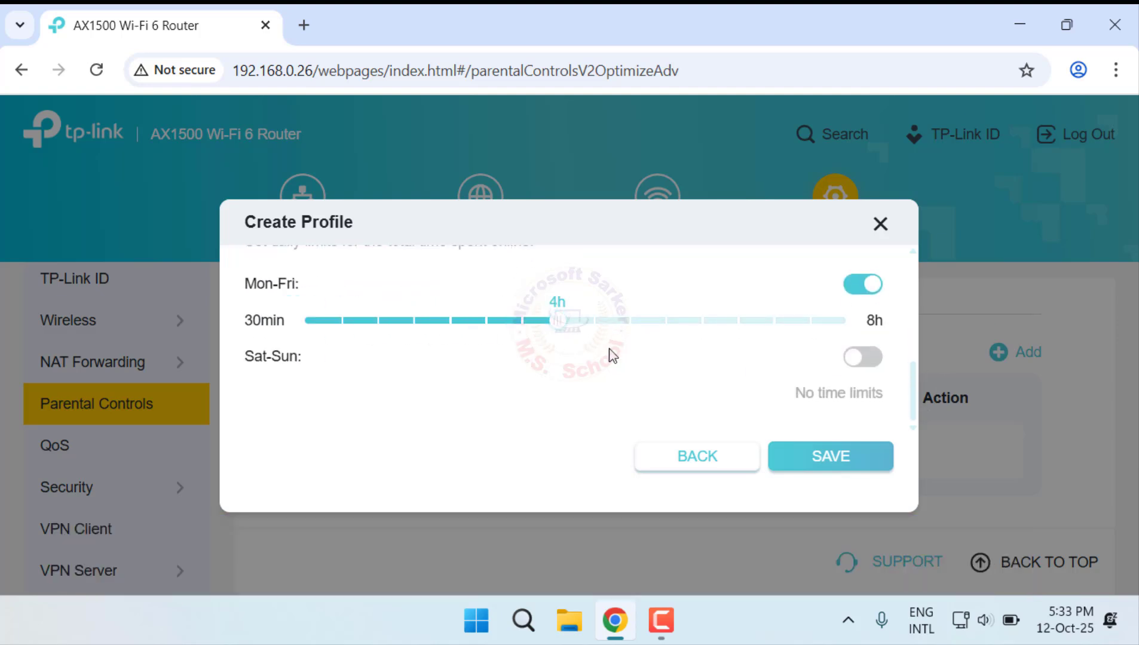
{"action": "left_click", "coordinate": [865, 358]}
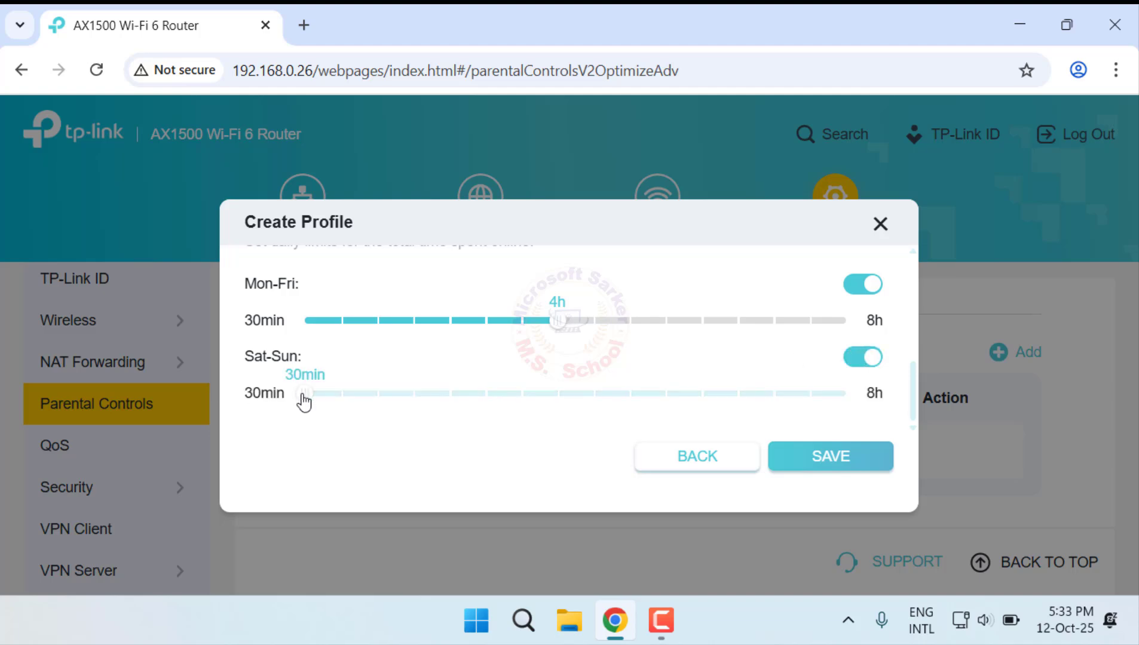
{"action": "left_click_drag", "start_coordinate": [304, 394], "coordinate": [449, 394]}
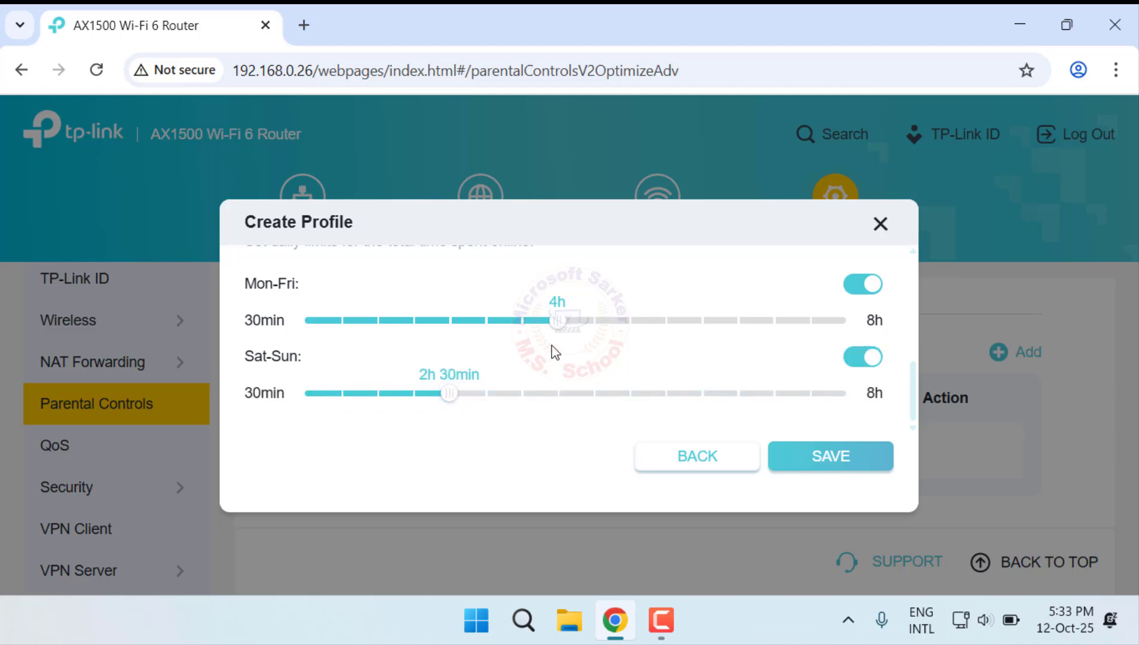
Step: Select 2 AM to 7 AM from Monday to Thursday as the profile's internet allowed time
{"action": "scroll", "coordinate": [369, 399], "scroll_direction": "up", "scroll_amount": 5}
{"action": "left_click", "coordinate": [356, 387]}
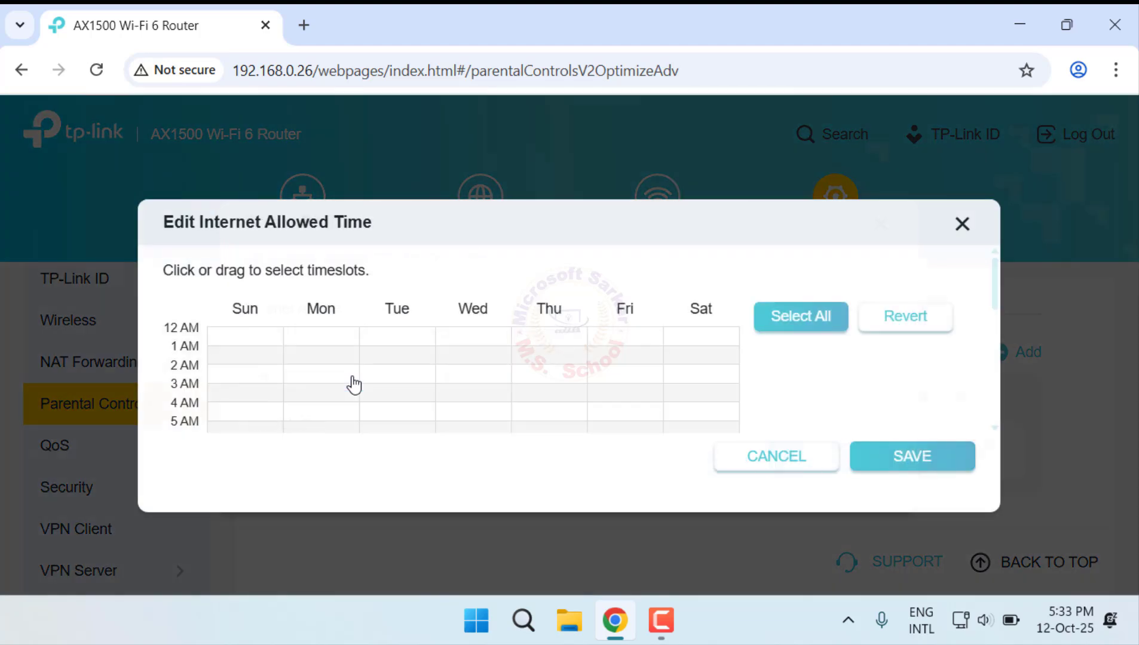
{"action": "scroll", "coordinate": [422, 379], "scroll_direction": "down", "scroll_amount": 2}
{"action": "scroll", "coordinate": [424, 379], "scroll_direction": "up", "scroll_amount": 2}
{"action": "left_click_drag", "start_coordinate": [321, 372], "coordinate": [402, 394]}
{"action": "mouse_move", "coordinate": [560, 455]}
{"action": "left_mouse_down"}
{"action": "mouse_move", "coordinate": [571, 491]}
{"action": "mouse_move", "coordinate": [564, 455]}
{"action": "left_mouse_up"}
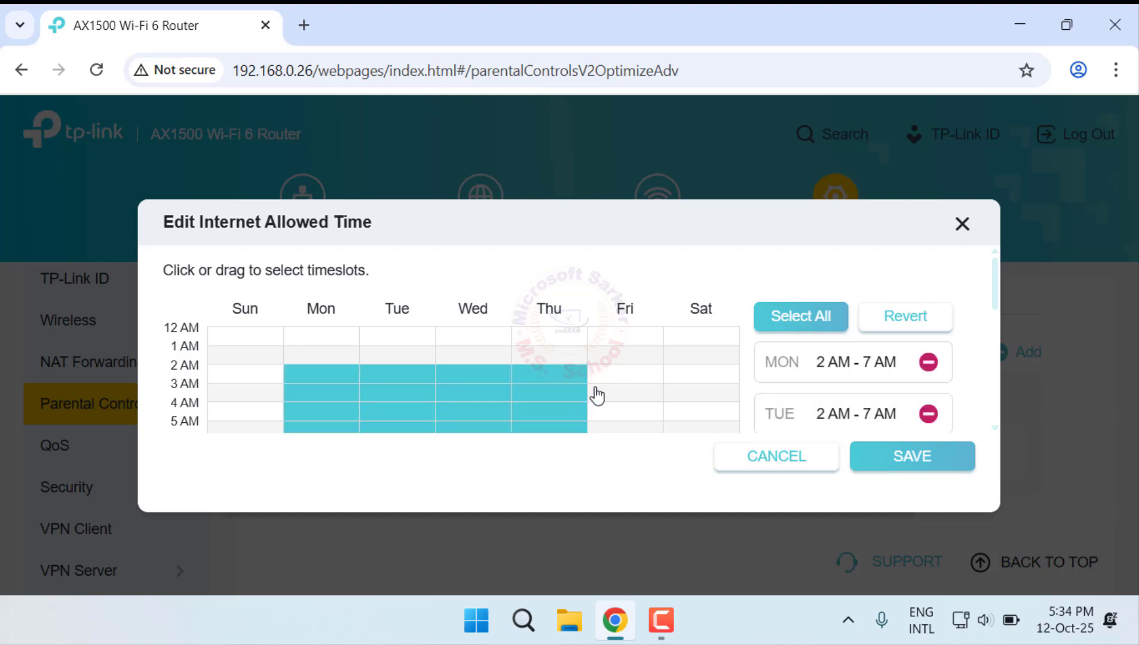
Step: Add 9 AM to 4 PM from Monday to Friday to the internet allowed time and save the timeslots
{"action": "scroll", "coordinate": [597, 394], "scroll_direction": "down", "scroll_amount": 2}
{"action": "scroll", "coordinate": [531, 395], "scroll_direction": "down", "scroll_amount": 2}
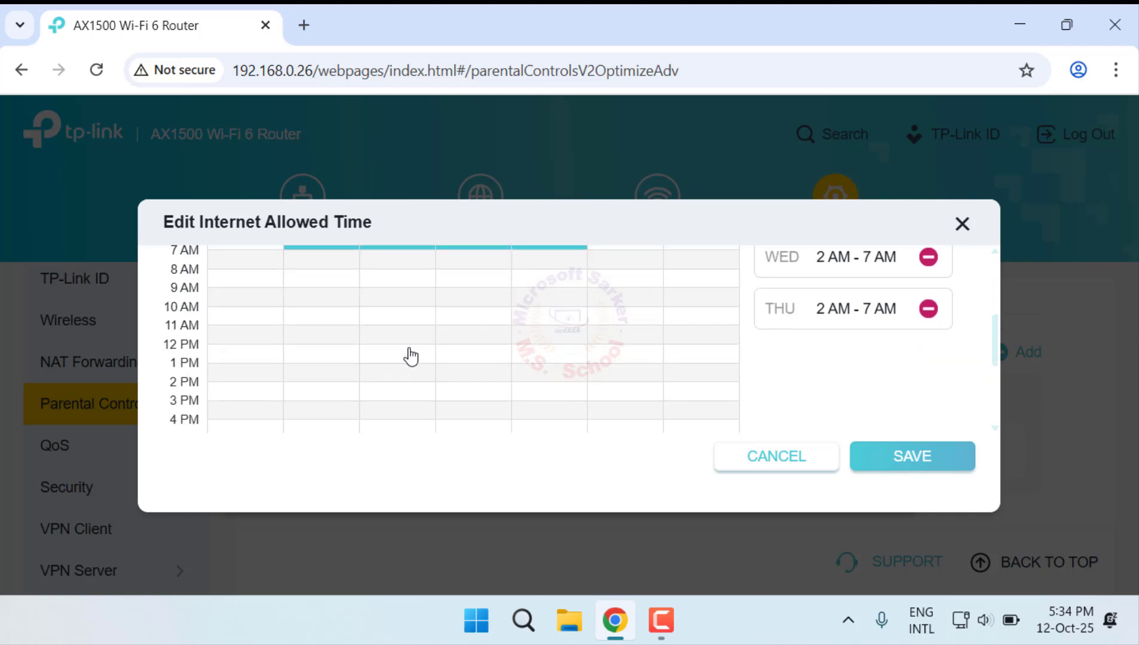
{"action": "left_click_drag", "start_coordinate": [565, 411], "coordinate": [640, 414]}
{"action": "scroll", "coordinate": [643, 418], "scroll_direction": "up", "scroll_amount": 3}
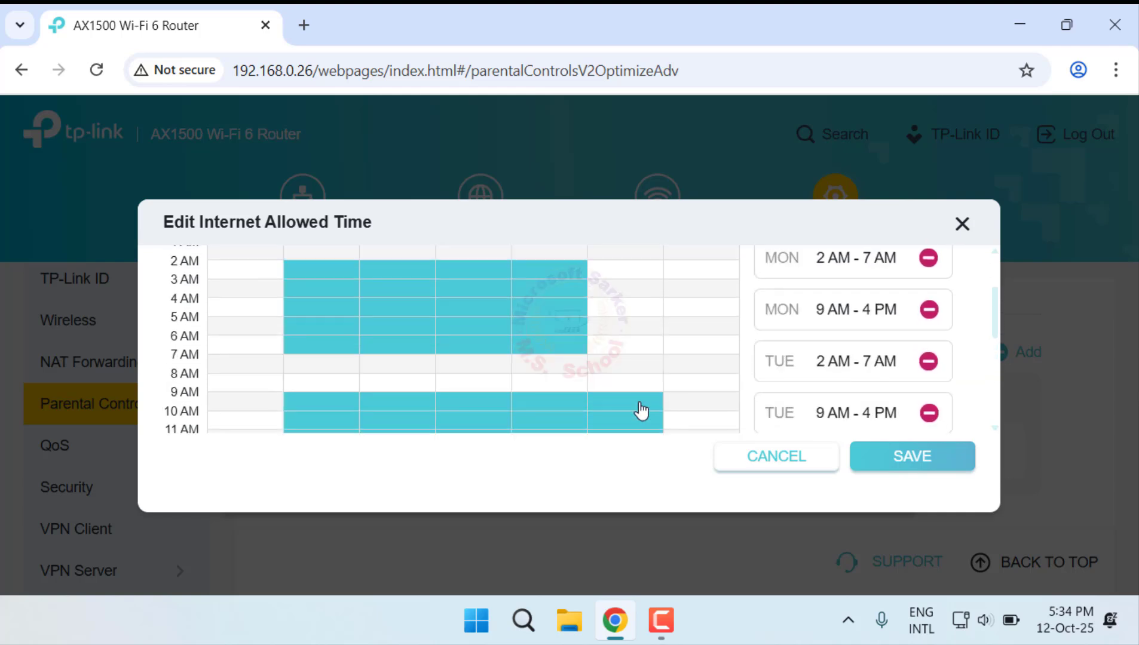
{"action": "scroll", "coordinate": [984, 396], "scroll_direction": "down", "scroll_amount": 3}
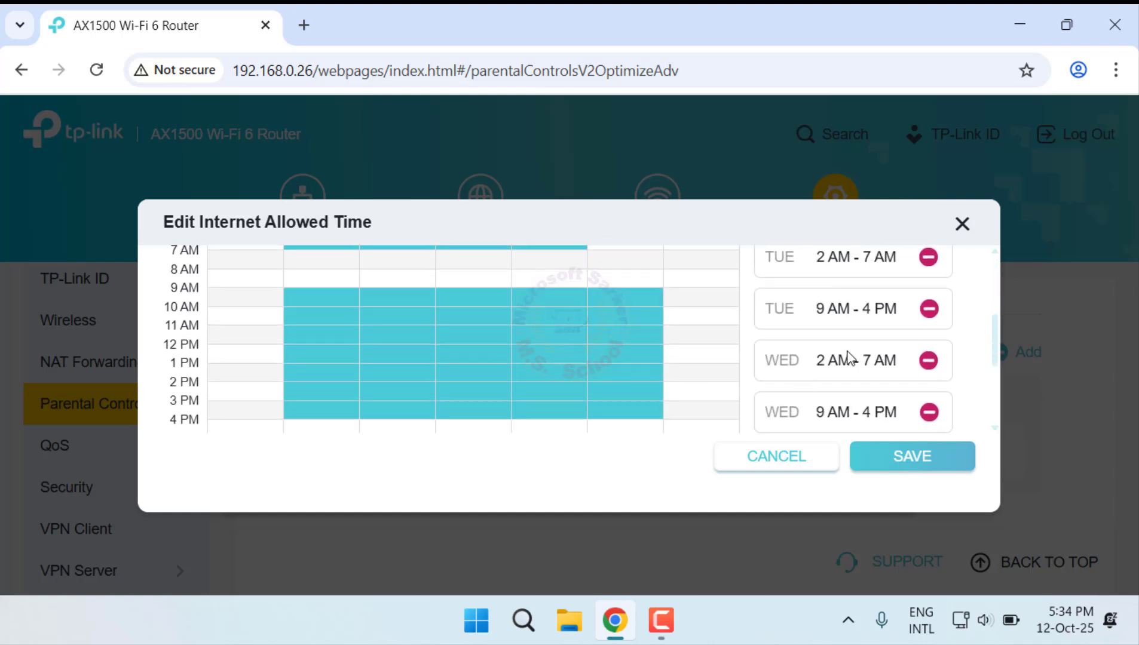
{"action": "scroll", "coordinate": [851, 359], "scroll_direction": "down", "scroll_amount": 4}
{"action": "scroll", "coordinate": [848, 360], "scroll_direction": "up", "scroll_amount": 6}
{"action": "scroll", "coordinate": [844, 361], "scroll_direction": "down", "scroll_amount": 6}
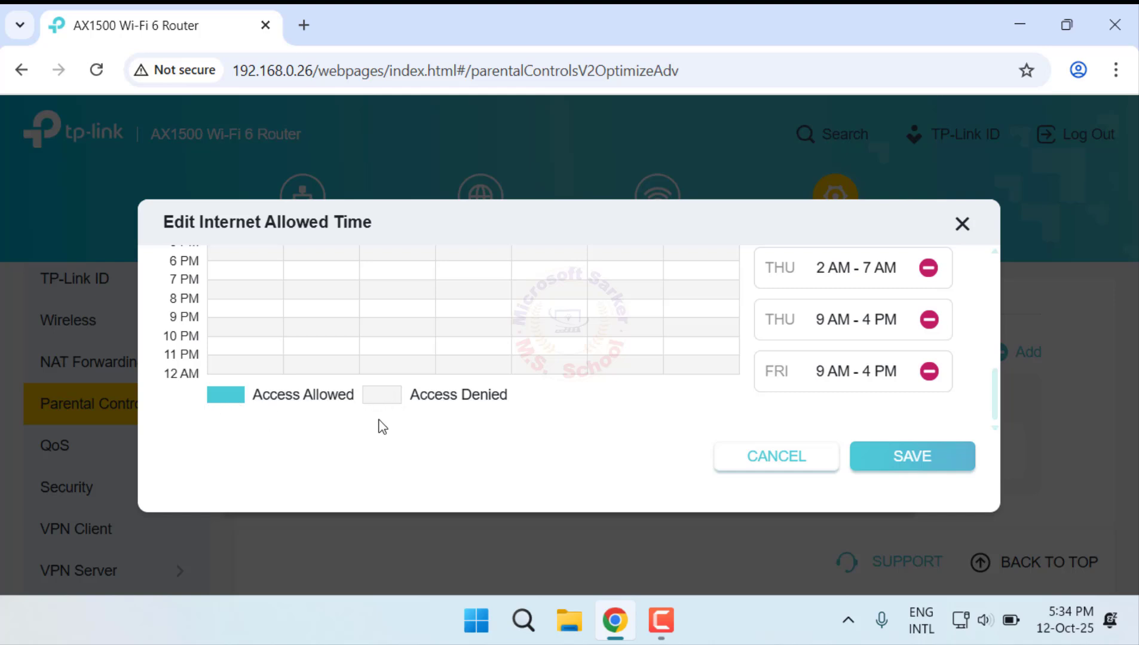
{"action": "scroll", "coordinate": [382, 418], "scroll_direction": "up", "scroll_amount": 6}
{"action": "scroll", "coordinate": [556, 336], "scroll_direction": "up", "scroll_amount": 2}
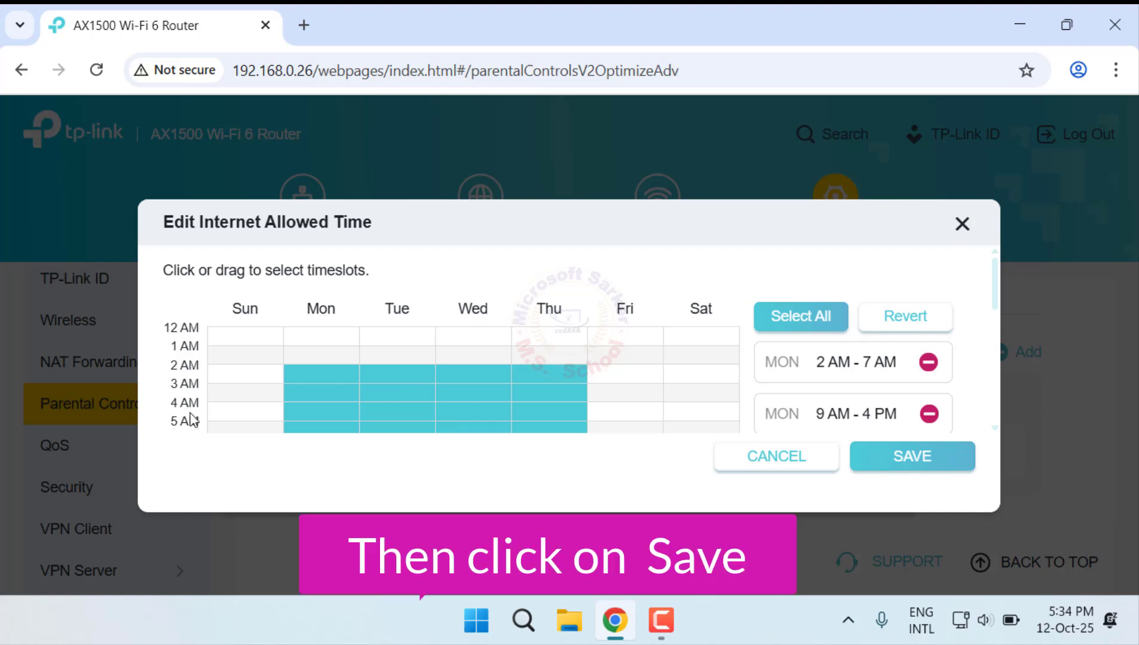
{"action": "left_click", "coordinate": [925, 462]}
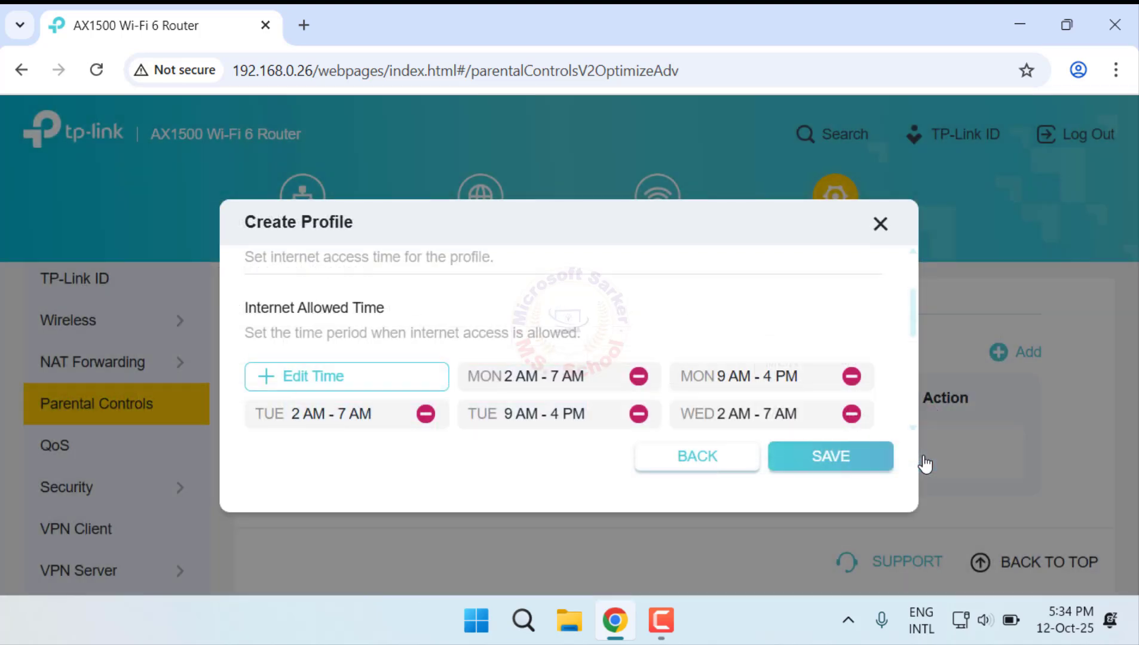
{"action": "scroll", "coordinate": [591, 378], "scroll_direction": "down", "scroll_amount": 5}
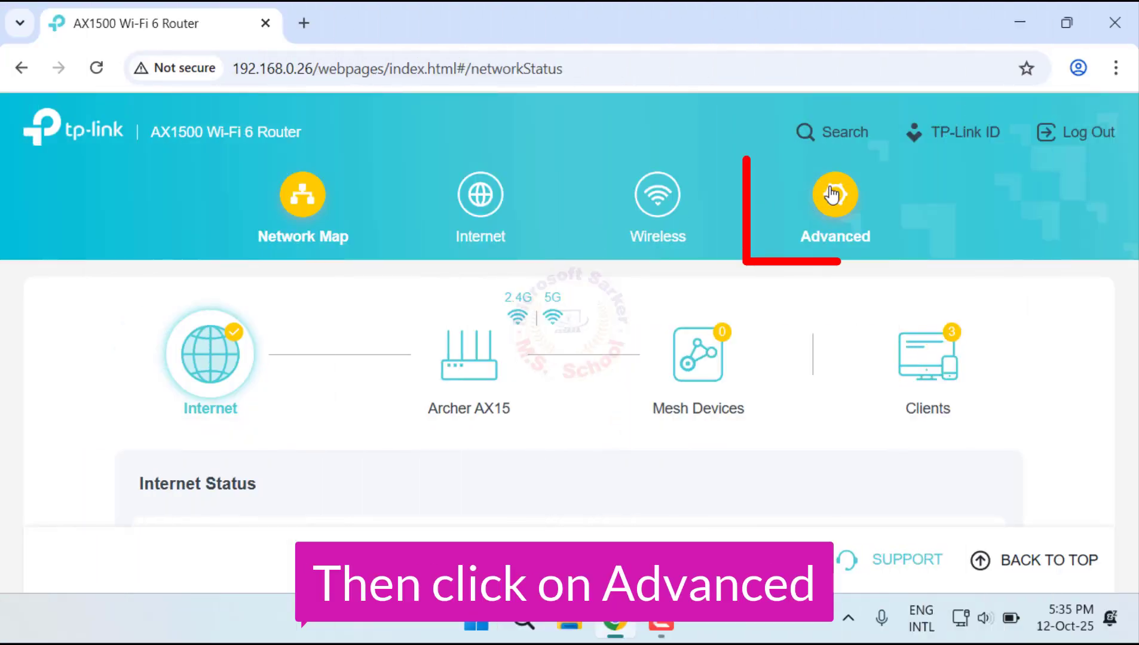
Step: Enable Respond to Pings from WAN in the router's advanced firewall settings
{"action": "left_click", "coordinate": [835, 194]}
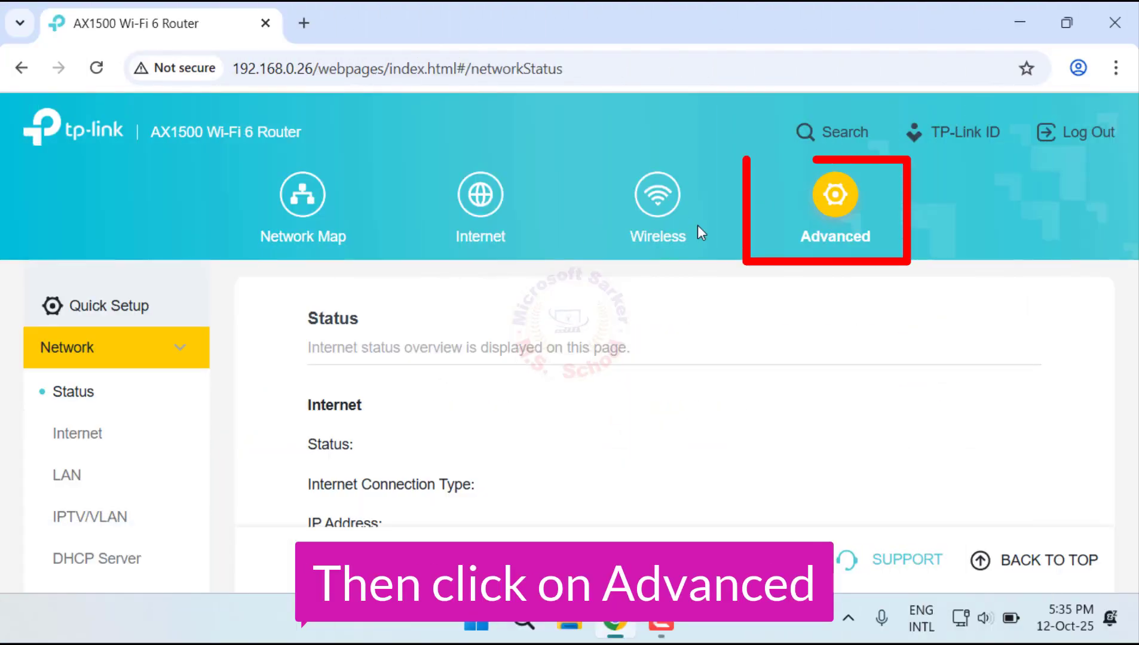
{"action": "scroll", "coordinate": [154, 426], "scroll_direction": "down", "scroll_amount": 5}
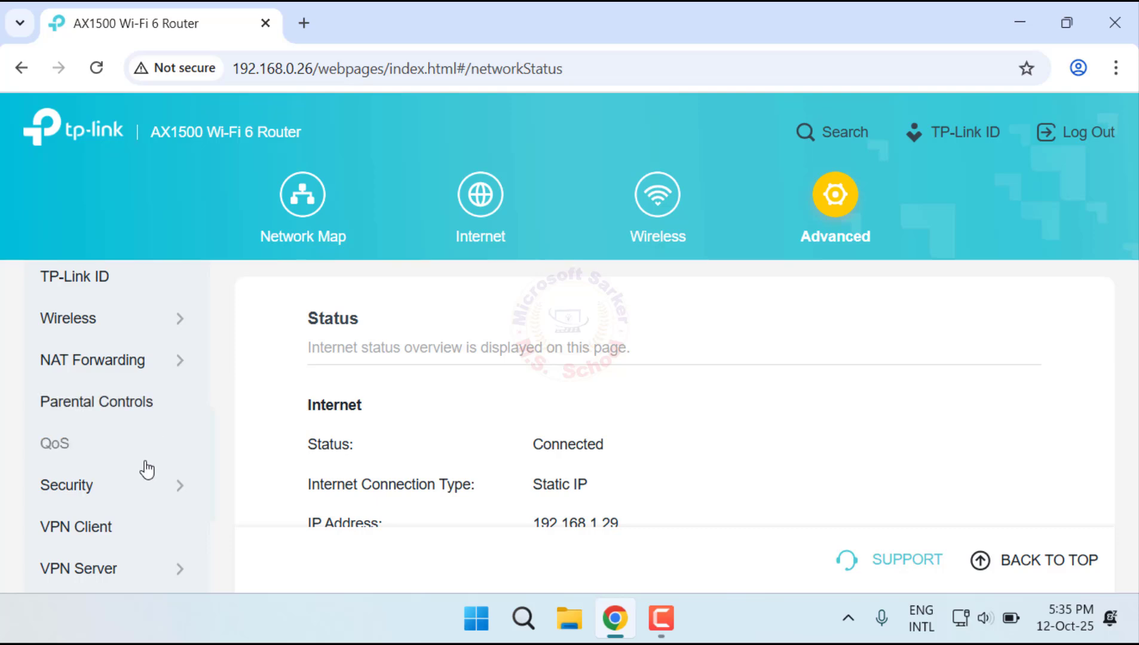
{"action": "left_click", "coordinate": [154, 485]}
{"action": "scroll", "coordinate": [143, 436], "scroll_direction": "down", "scroll_amount": 3}
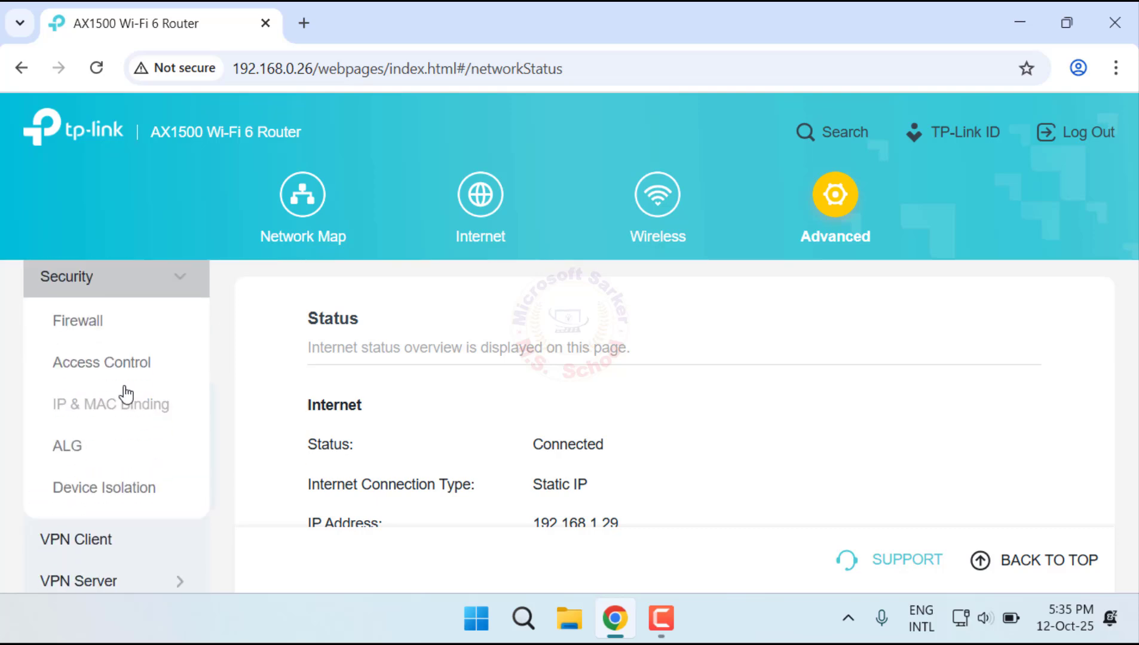
{"action": "left_click", "coordinate": [89, 329]}
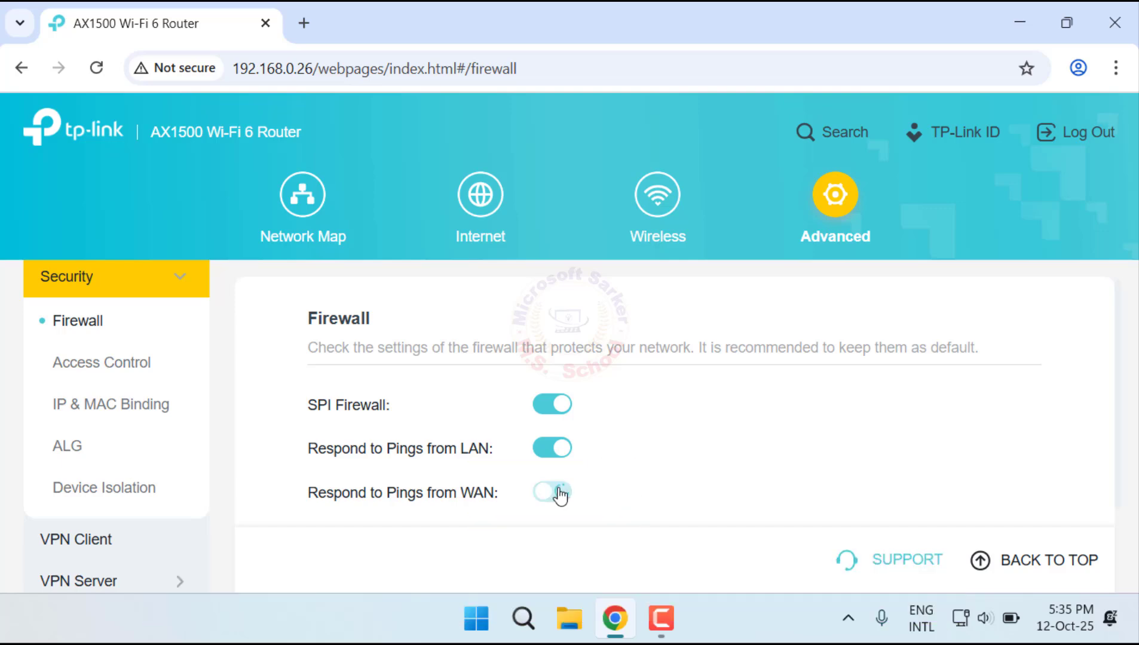
{"action": "left_click", "coordinate": [552, 495]}
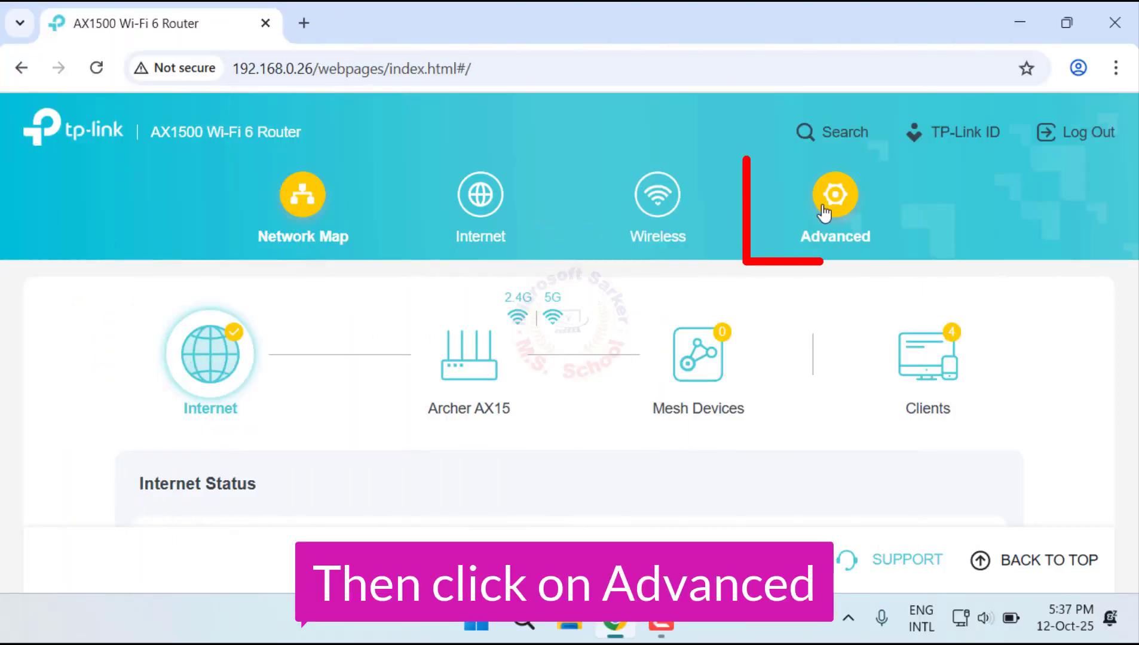
Step: Enable Local Management via HTTPS in the router's system administration settings
{"action": "left_click", "coordinate": [850, 204]}
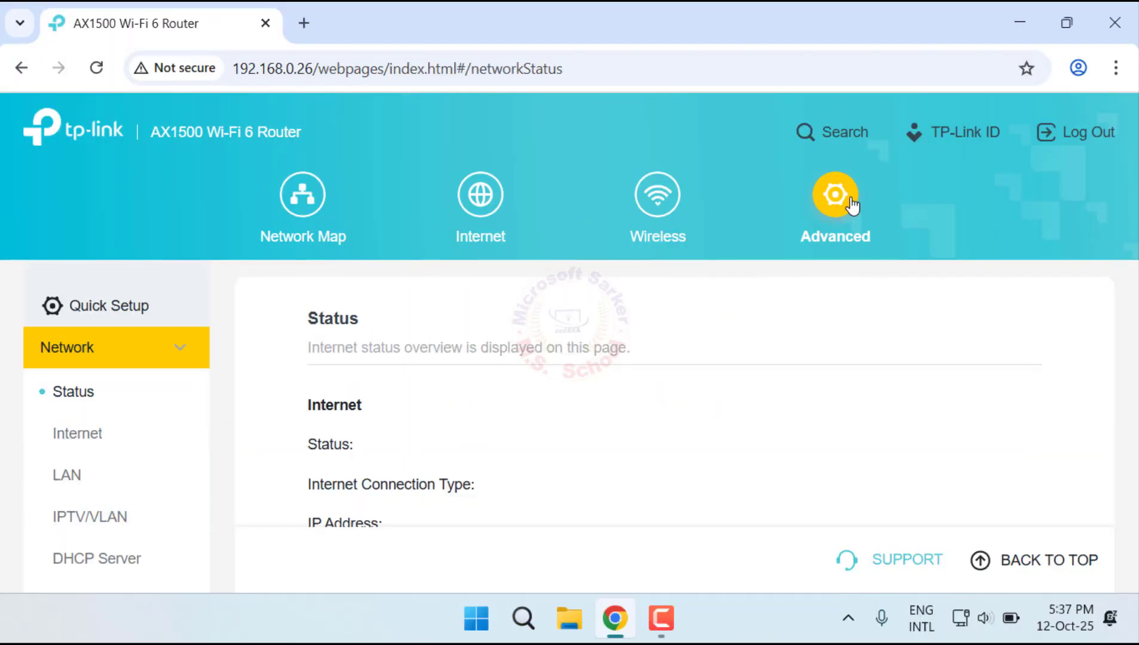
{"action": "scroll", "coordinate": [134, 465], "scroll_direction": "down", "scroll_amount": 8}
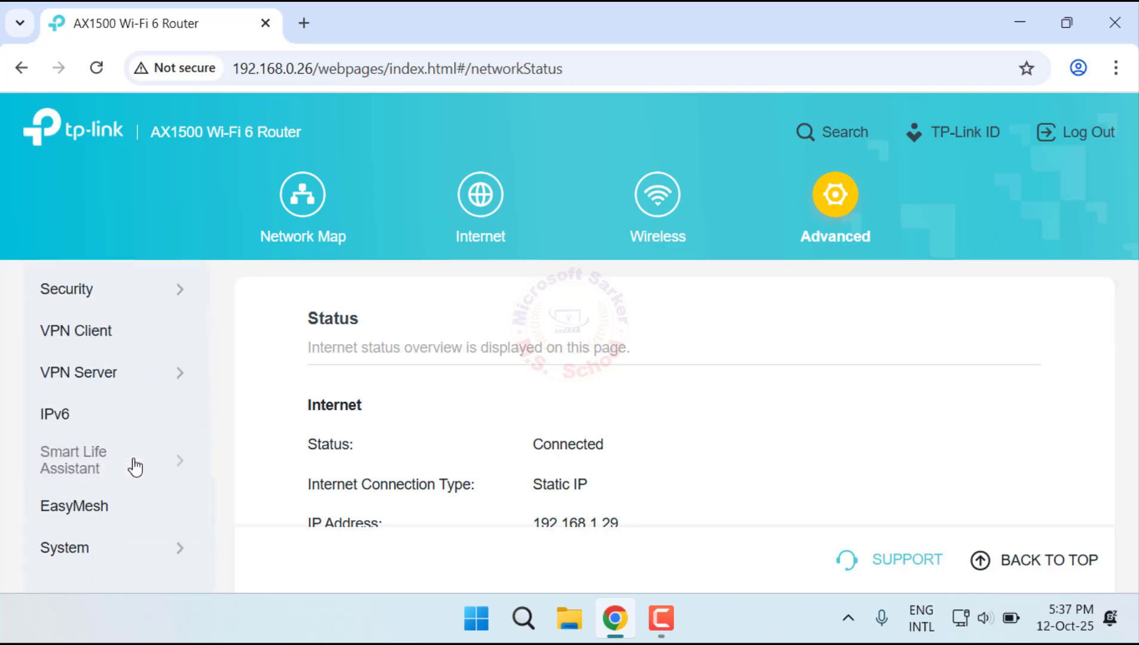
{"action": "left_click", "coordinate": [127, 551]}
{"action": "scroll", "coordinate": [156, 469], "scroll_direction": "down", "scroll_amount": 5}
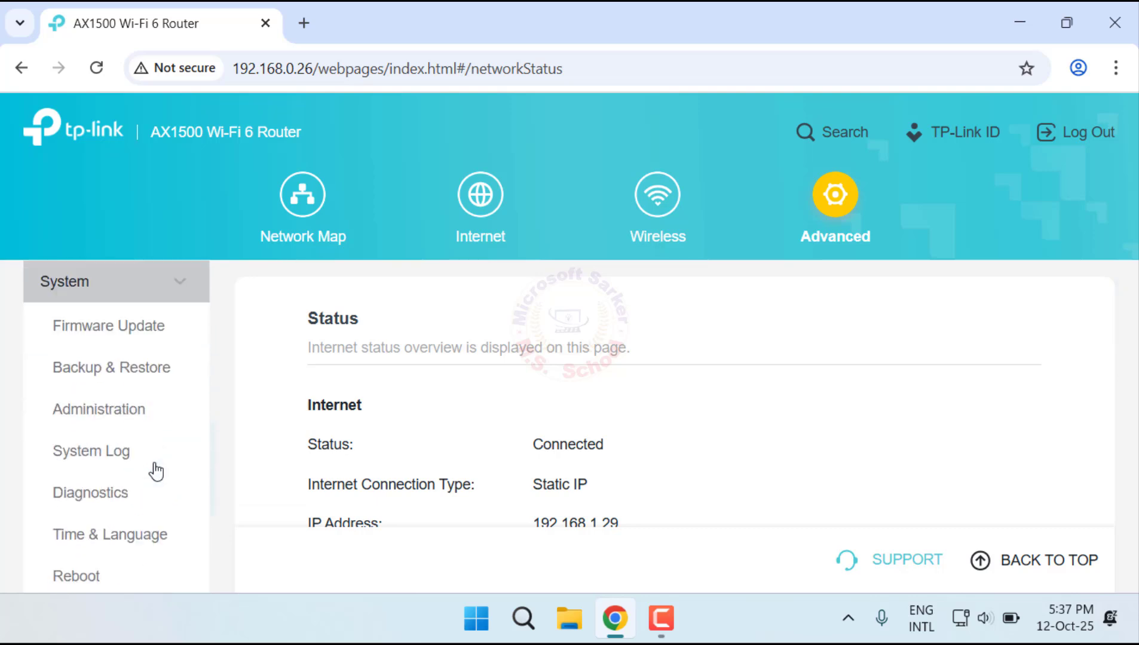
{"action": "left_click", "coordinate": [90, 368]}
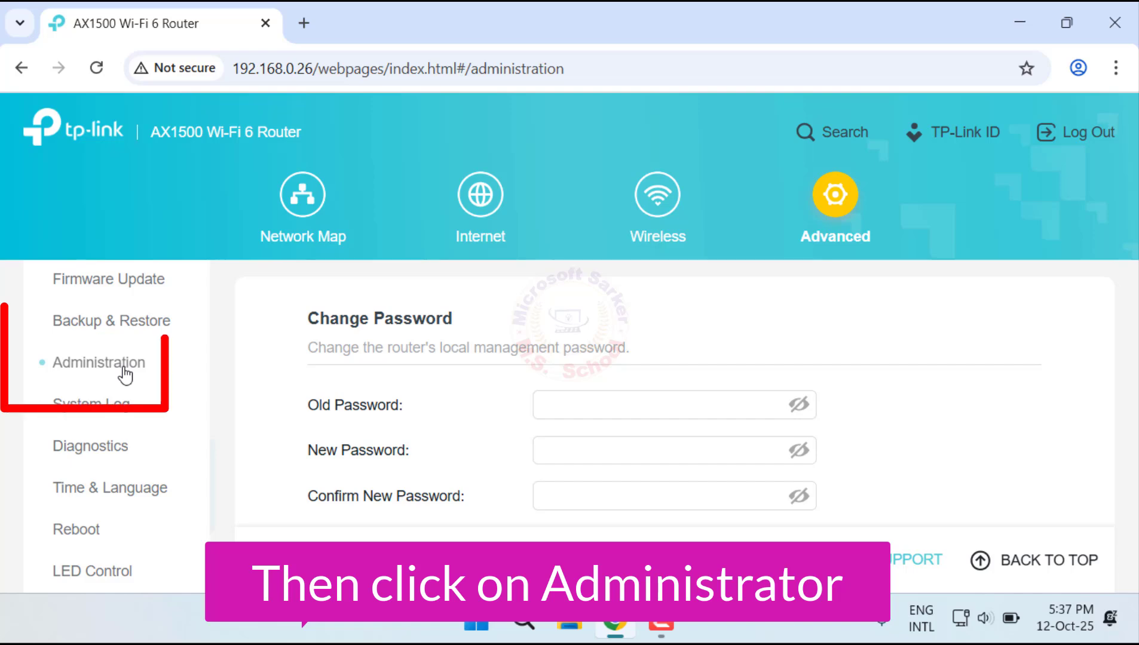
{"action": "scroll", "coordinate": [491, 401], "scroll_direction": "down", "scroll_amount": 5}
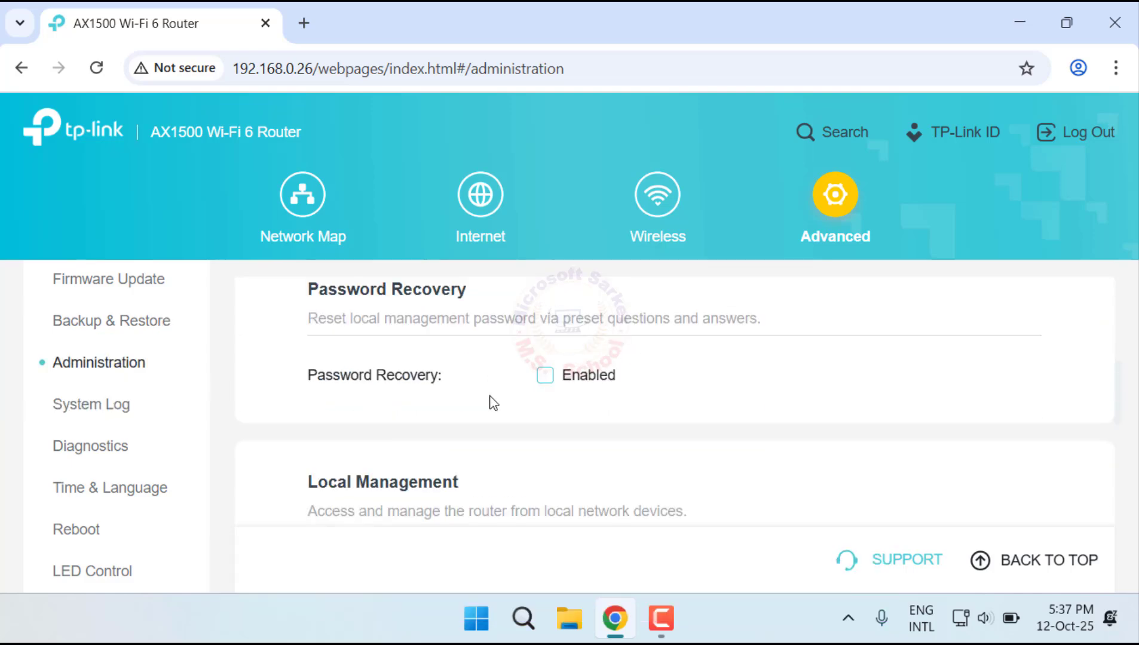
{"action": "scroll", "coordinate": [488, 402], "scroll_direction": "down", "scroll_amount": 3}
{"action": "left_click", "coordinate": [545, 359]}
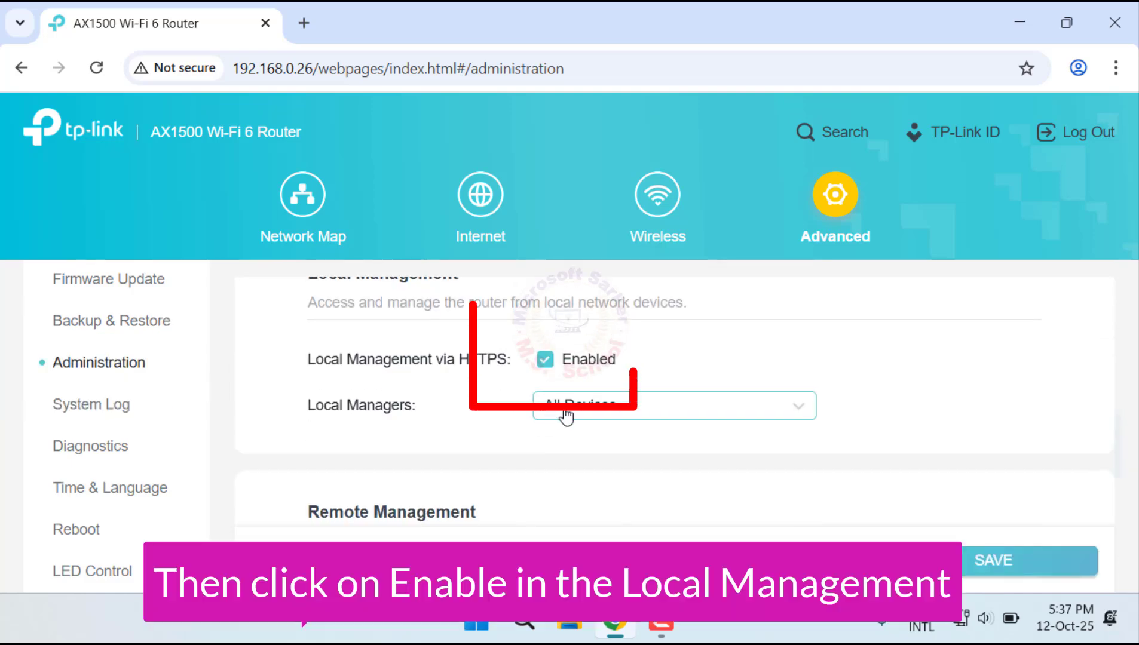
Step: Enable Remote Management over the internet and save the administration settings
{"action": "scroll", "coordinate": [562, 442], "scroll_direction": "down", "scroll_amount": 3}
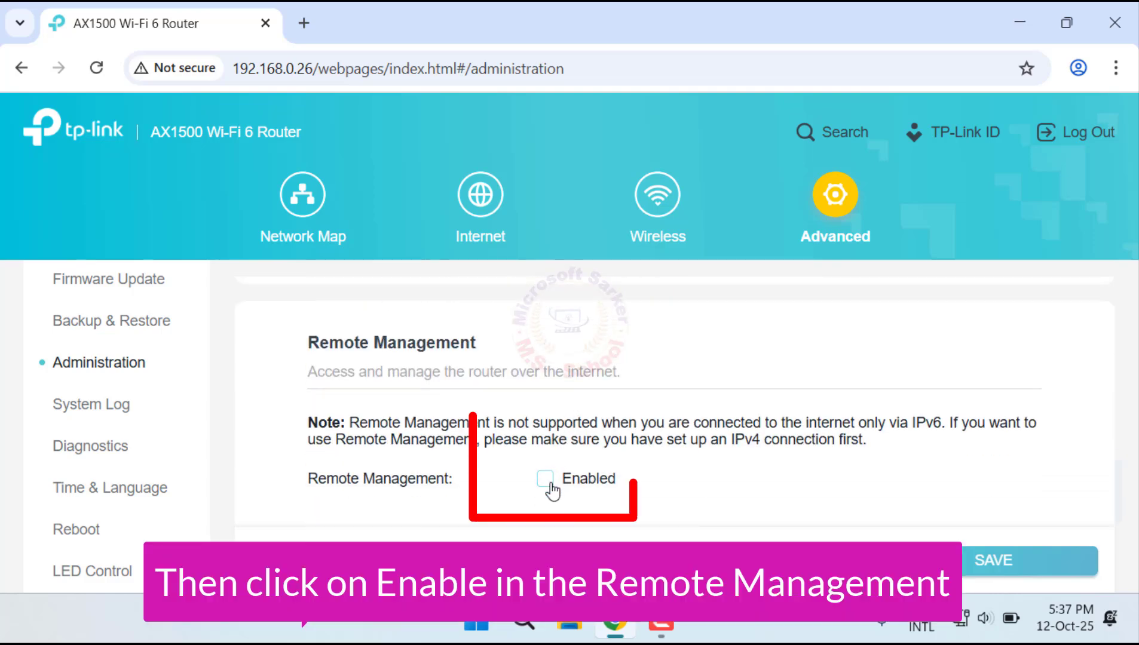
{"action": "left_click", "coordinate": [550, 485]}
{"action": "scroll", "coordinate": [608, 421], "scroll_direction": "down", "scroll_amount": 2}
{"action": "left_click_drag", "start_coordinate": [582, 394], "coordinate": [503, 396]}
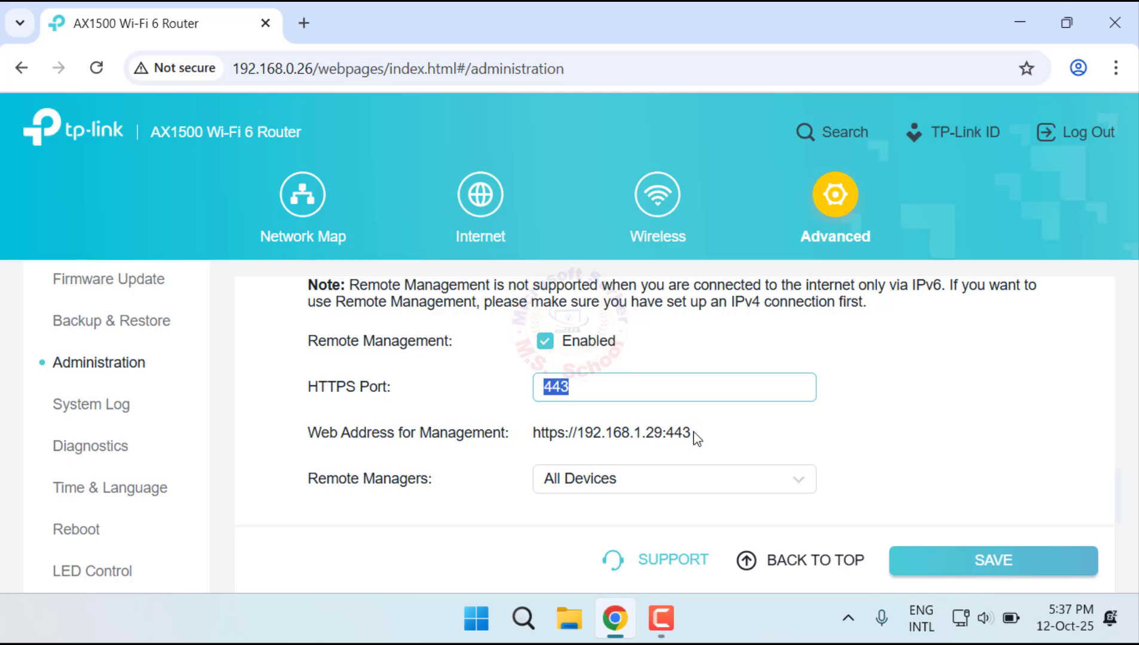
{"action": "left_click_drag", "start_coordinate": [695, 433], "coordinate": [526, 426]}
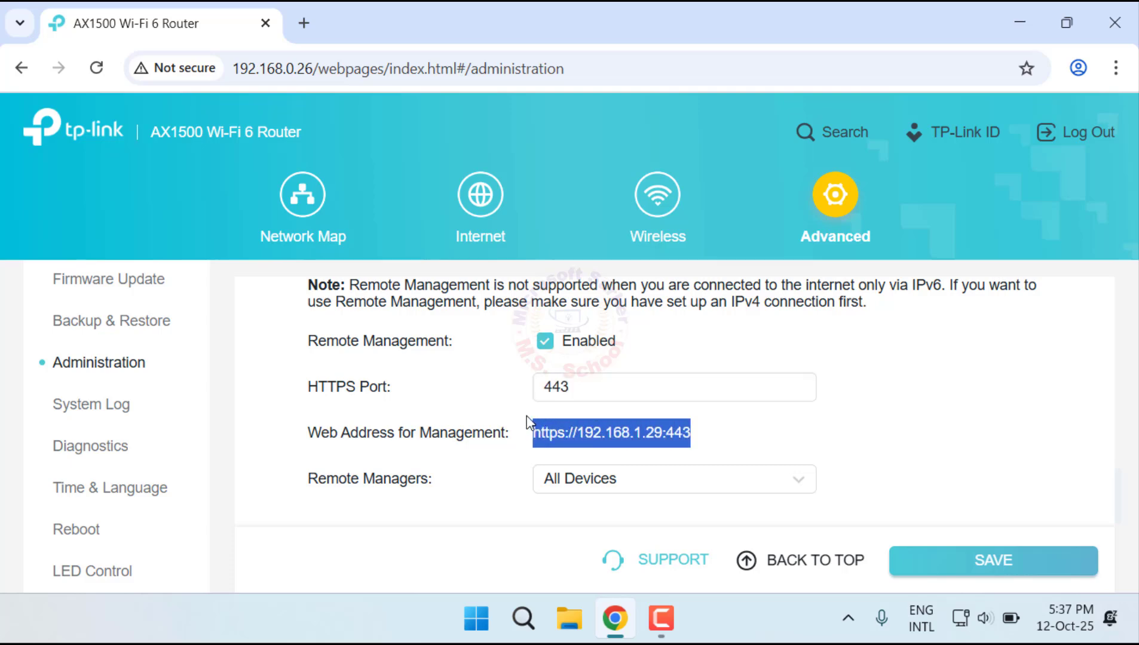
{"action": "left_click", "coordinate": [709, 438]}
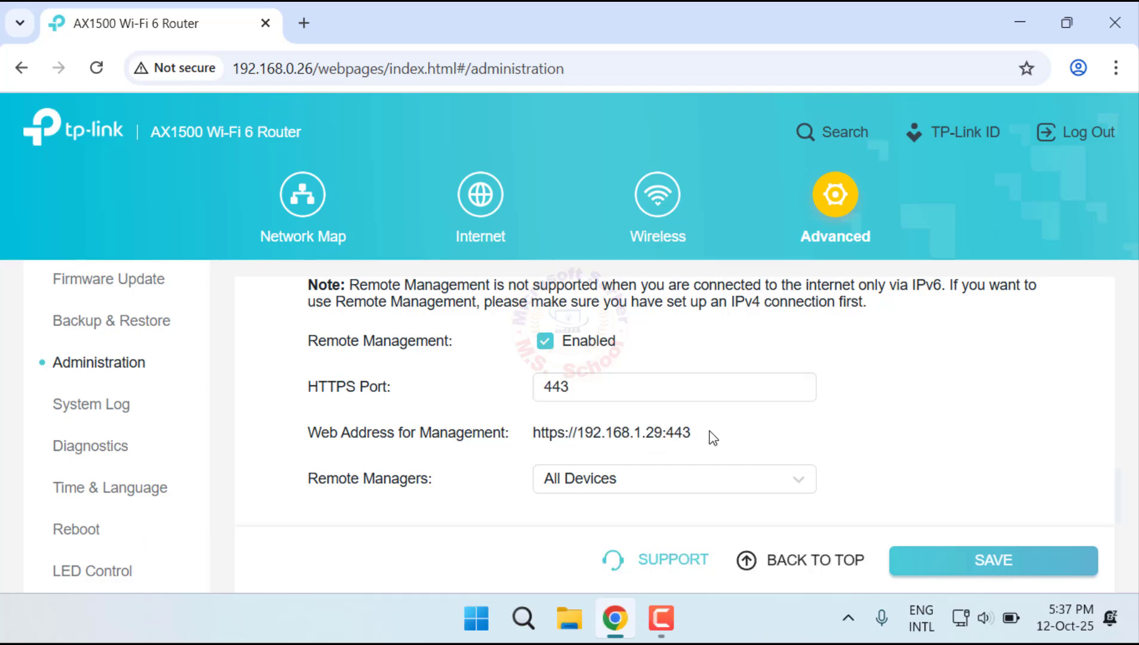
{"action": "left_click", "coordinate": [959, 575]}
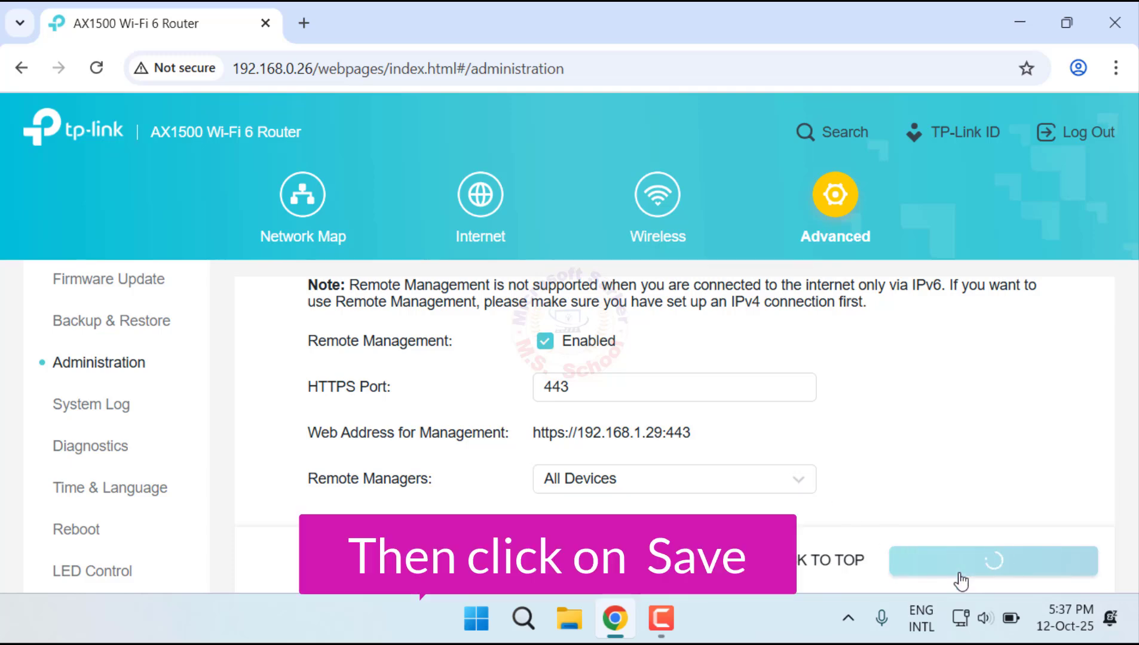
Step: Go to the network's Dynamic DNS settings and choose NO-IP as the service provider
{"action": "scroll", "coordinate": [46, 421], "scroll_direction": "up", "scroll_amount": 1}
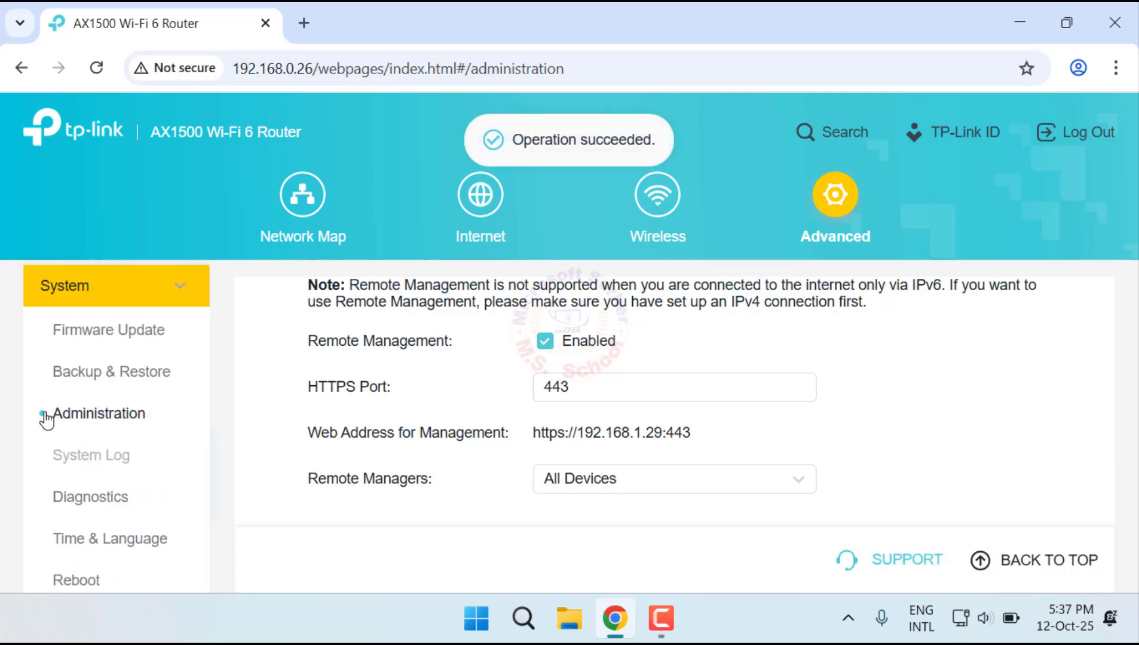
{"action": "scroll", "coordinate": [46, 421], "scroll_direction": "up", "scroll_amount": 5}
{"action": "left_click", "coordinate": [114, 353]}
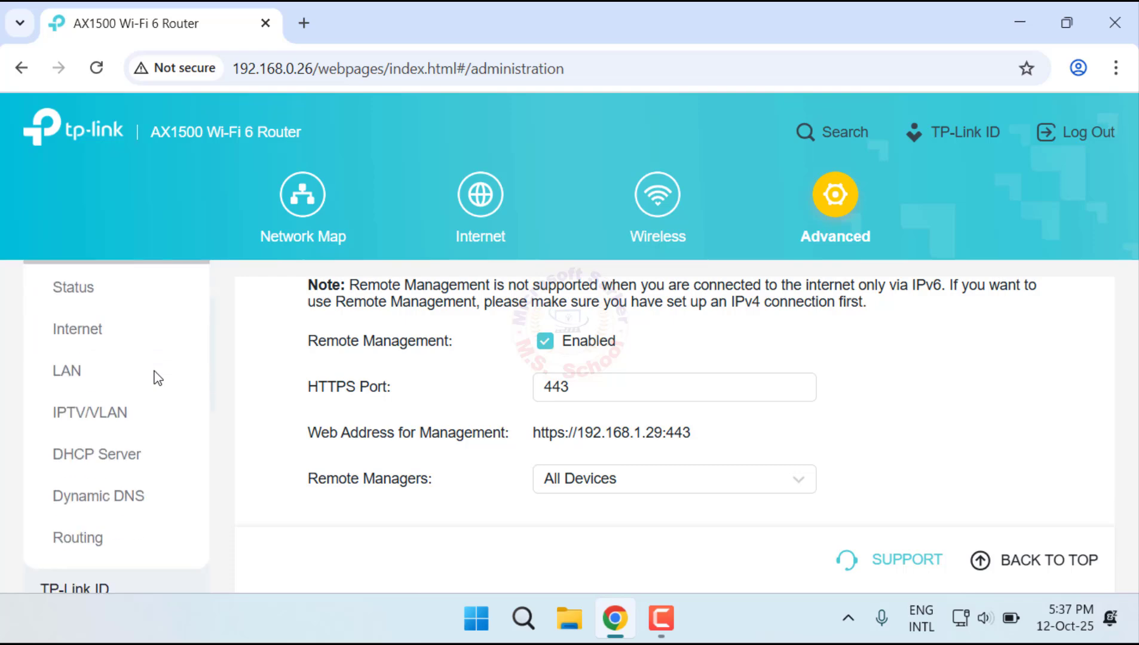
{"action": "left_click", "coordinate": [111, 505]}
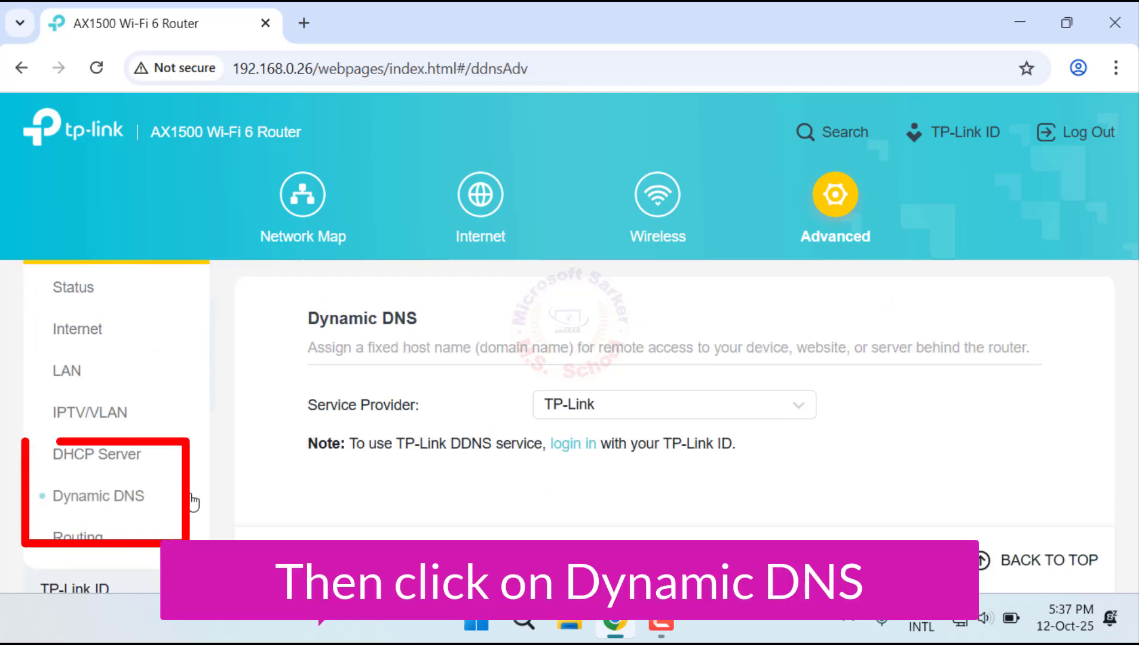
{"action": "left_click", "coordinate": [728, 406]}
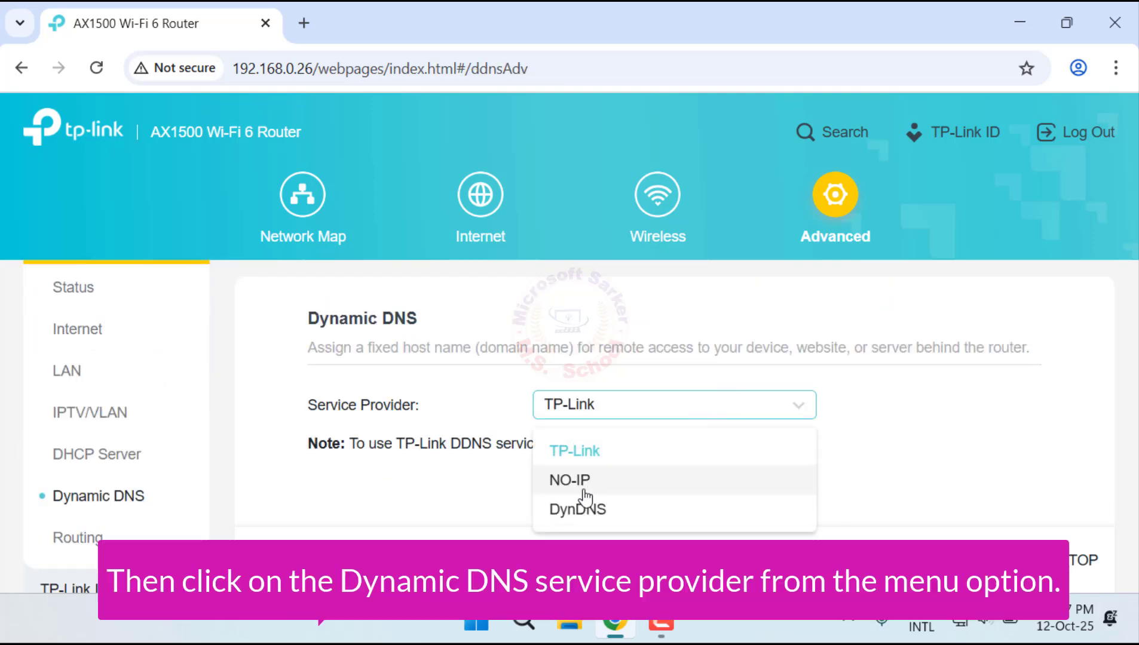
{"action": "left_click", "coordinate": [577, 481]}
Step: Enter the NO-IP account username, password and 3utilities.com domain name, enable WAN IP binding, then log in and save
{"action": "scroll", "coordinate": [579, 452], "scroll_direction": "down", "scroll_amount": 2}
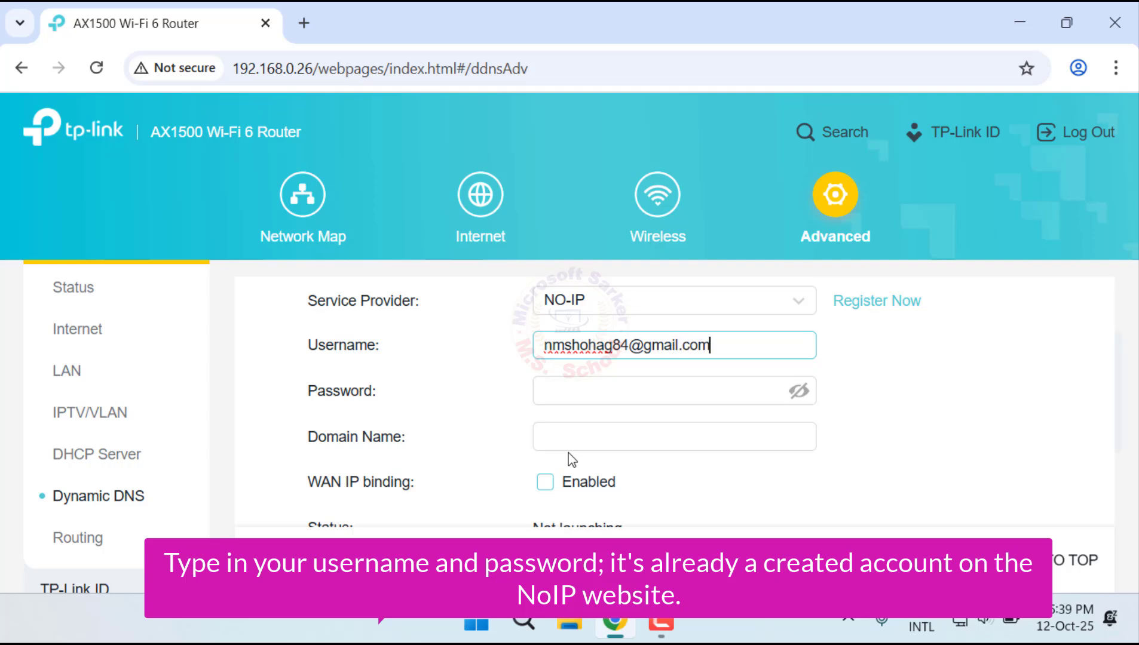
{"action": "left_click", "coordinate": [606, 388]}
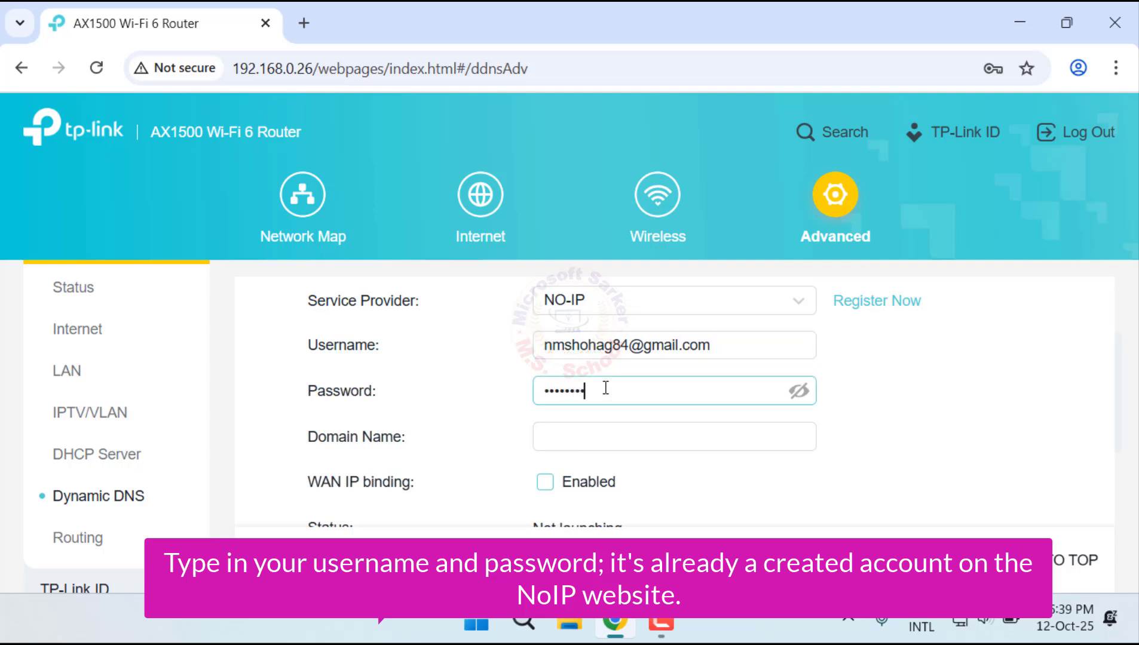
{"action": "left_click", "coordinate": [619, 435]}
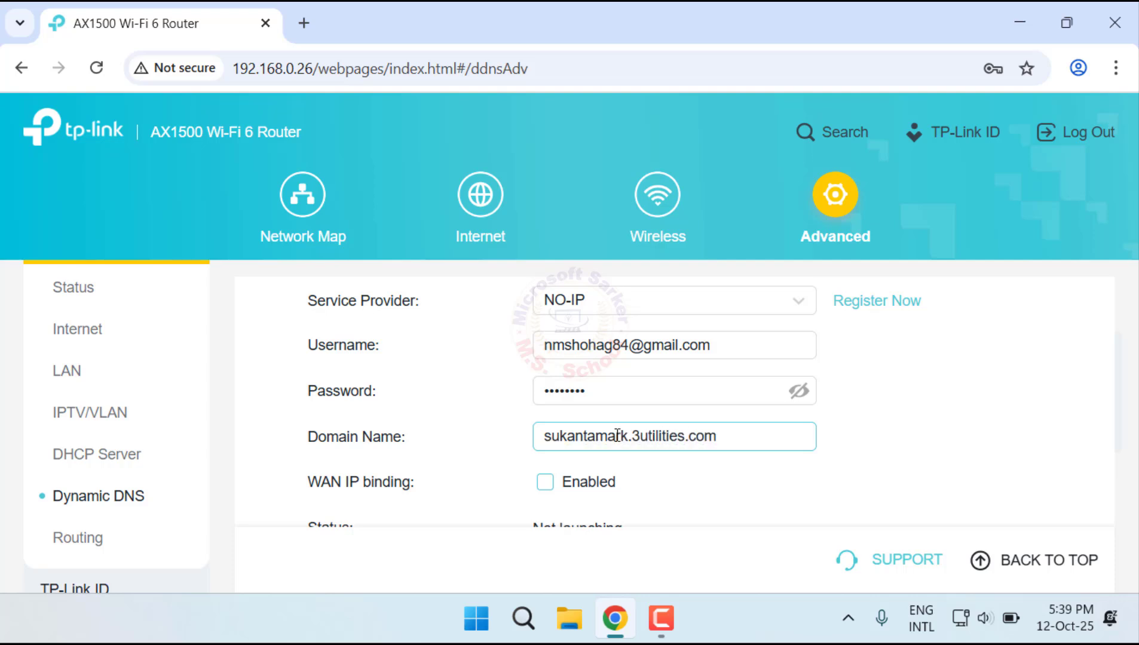
{"action": "scroll", "coordinate": [618, 436], "scroll_direction": "down", "scroll_amount": 3}
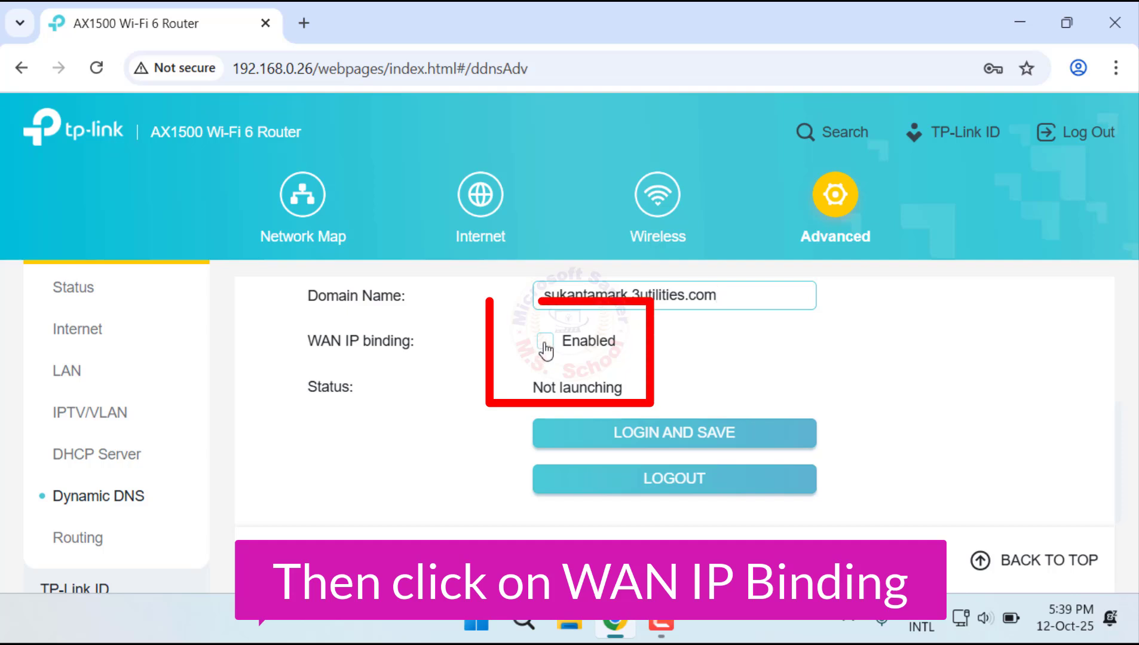
{"action": "left_click", "coordinate": [545, 343]}
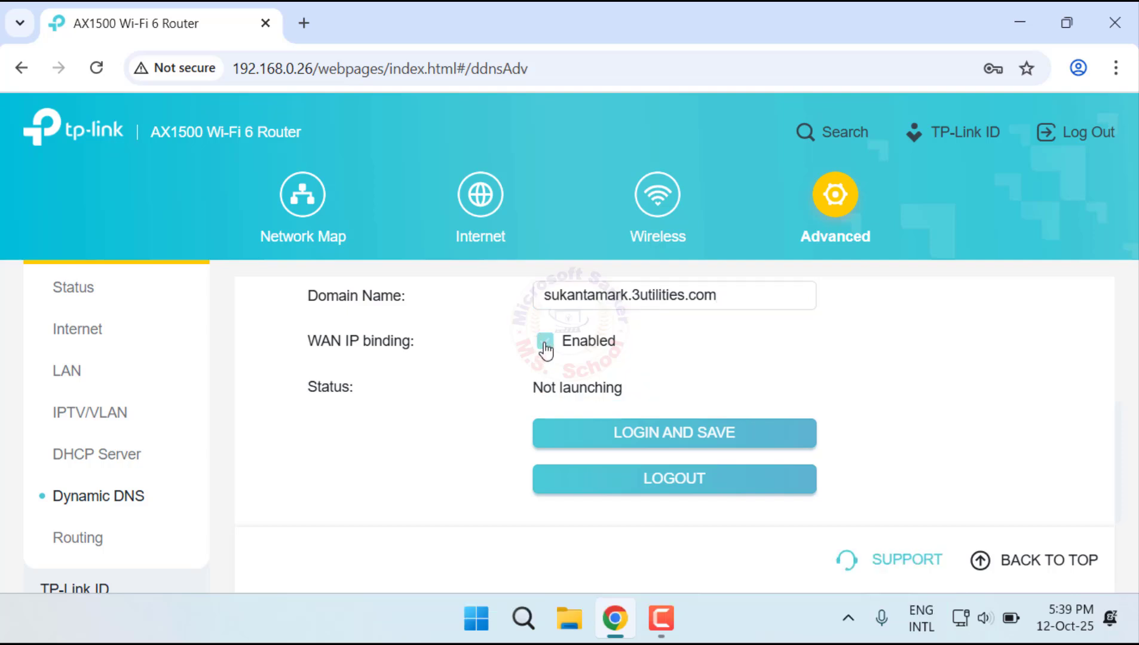
{"action": "left_click", "coordinate": [740, 440]}
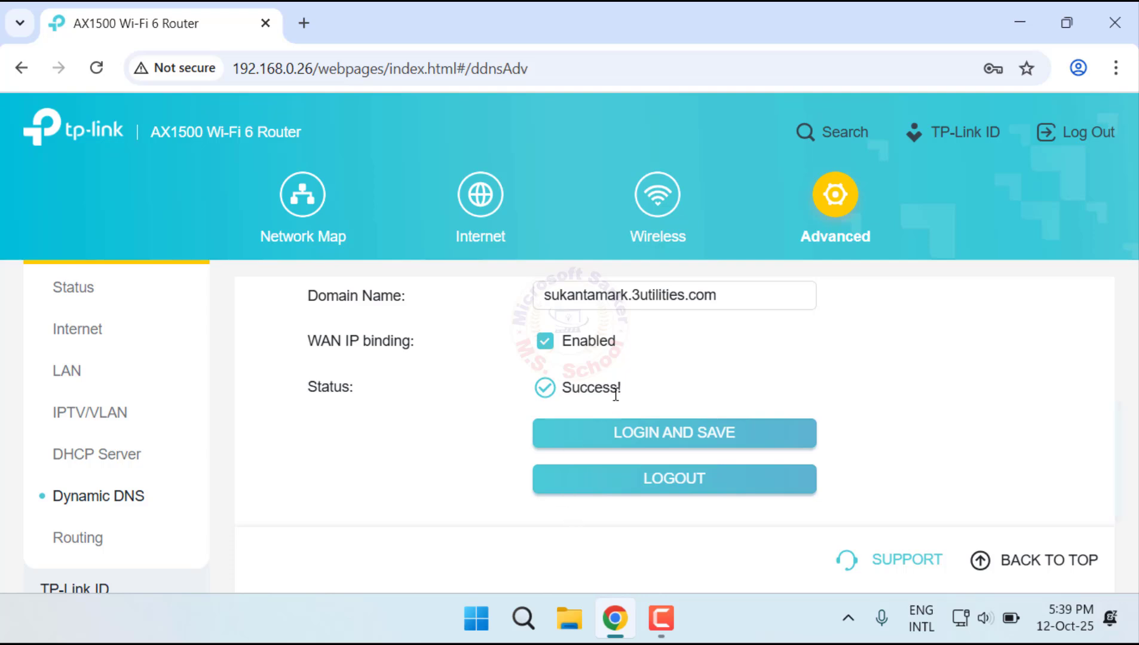
Step: Check the Dynamic DNS login status and copy the entered domain name
{"action": "left_click_drag", "start_coordinate": [609, 384], "coordinate": [539, 386]}
{"action": "left_click", "coordinate": [562, 507]}
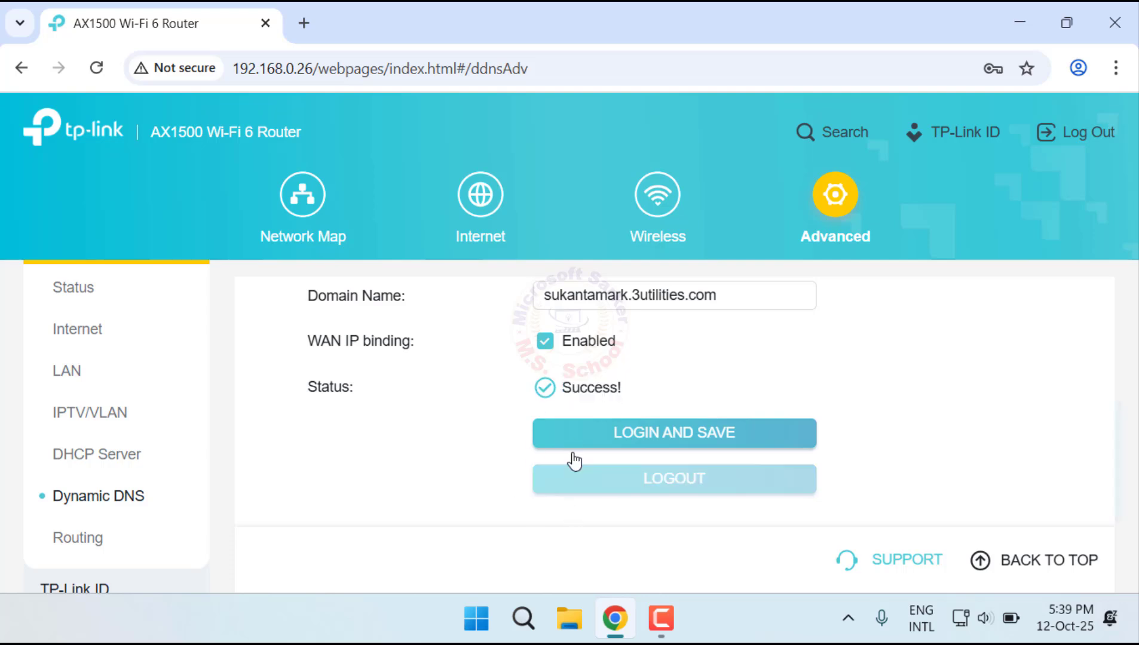
{"action": "left_click_drag", "start_coordinate": [769, 294], "coordinate": [623, 297]}
{"action": "scroll", "coordinate": [541, 294], "scroll_direction": "up", "scroll_amount": 4}
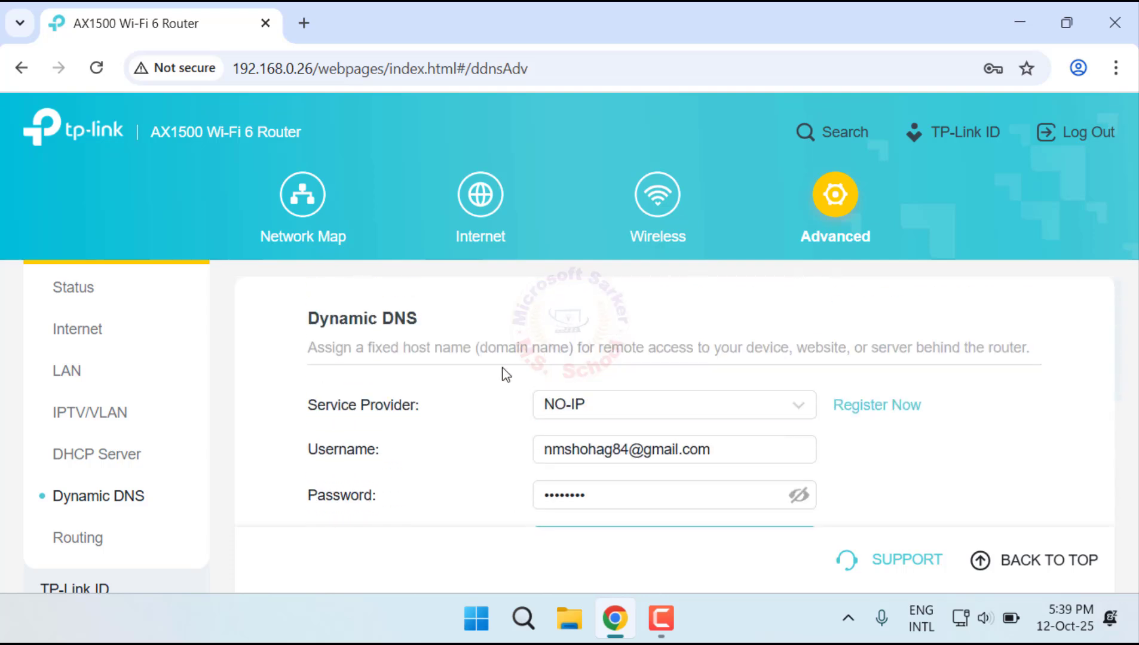
{"action": "scroll", "coordinate": [504, 369], "scroll_direction": "down", "scroll_amount": 3}
{"action": "right_click", "coordinate": [597, 332]}
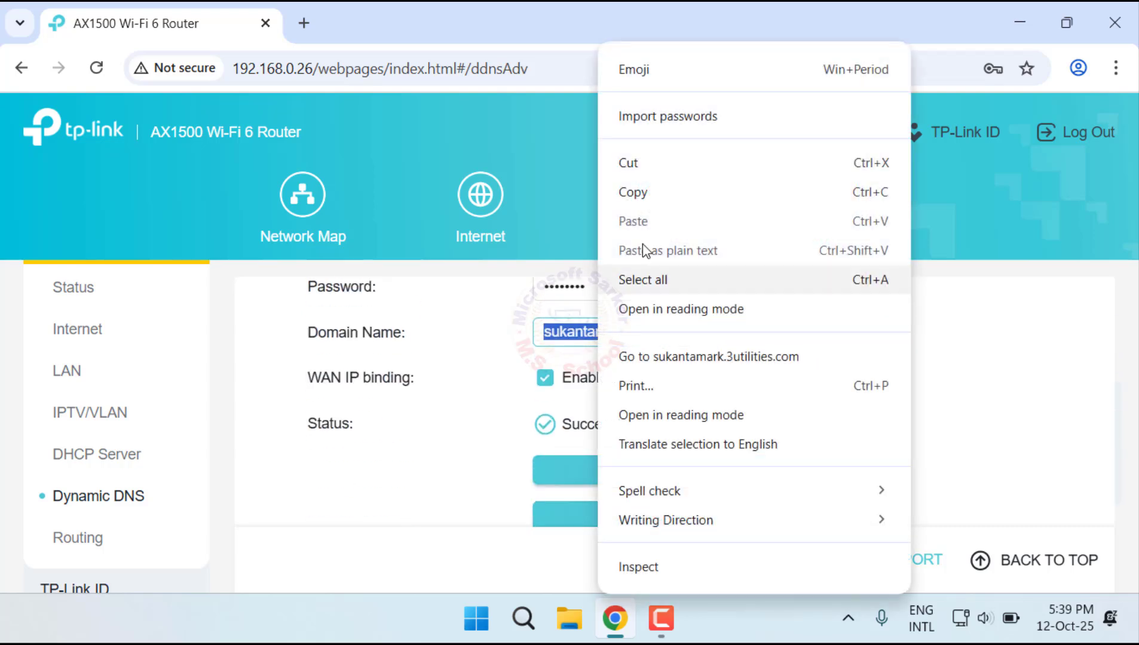
{"action": "left_click", "coordinate": [653, 194]}
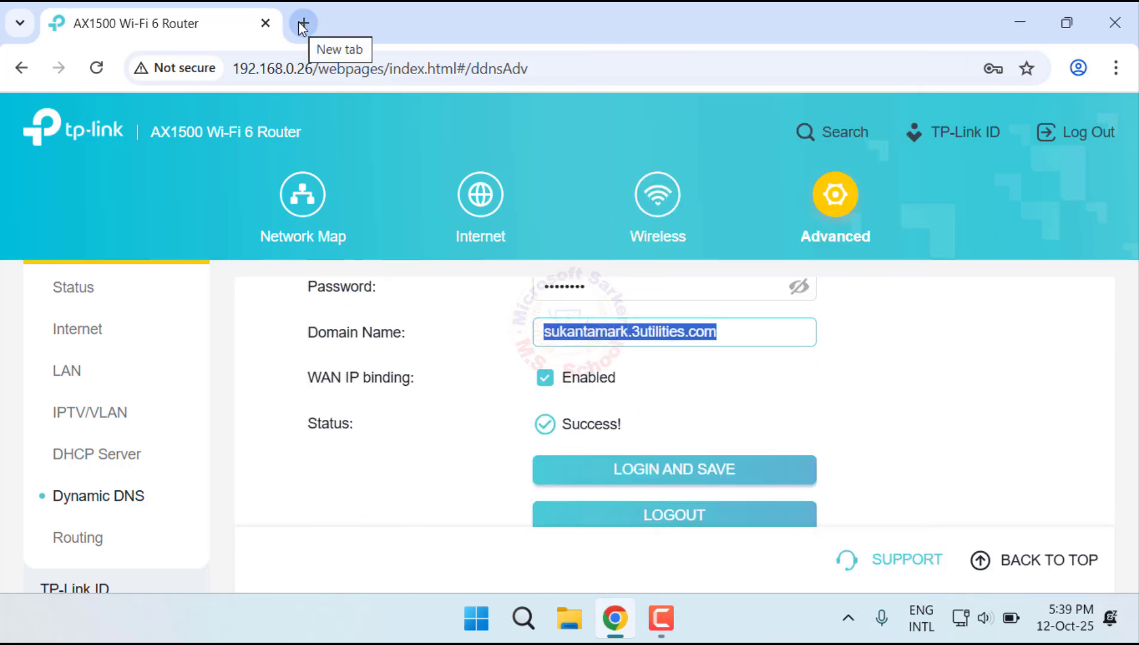
Step: Open the copied domain name in a new browser tab and proceed past the certificate warning to the router page
{"action": "left_click", "coordinate": [302, 23]}
{"action": "right_click", "coordinate": [375, 65]}
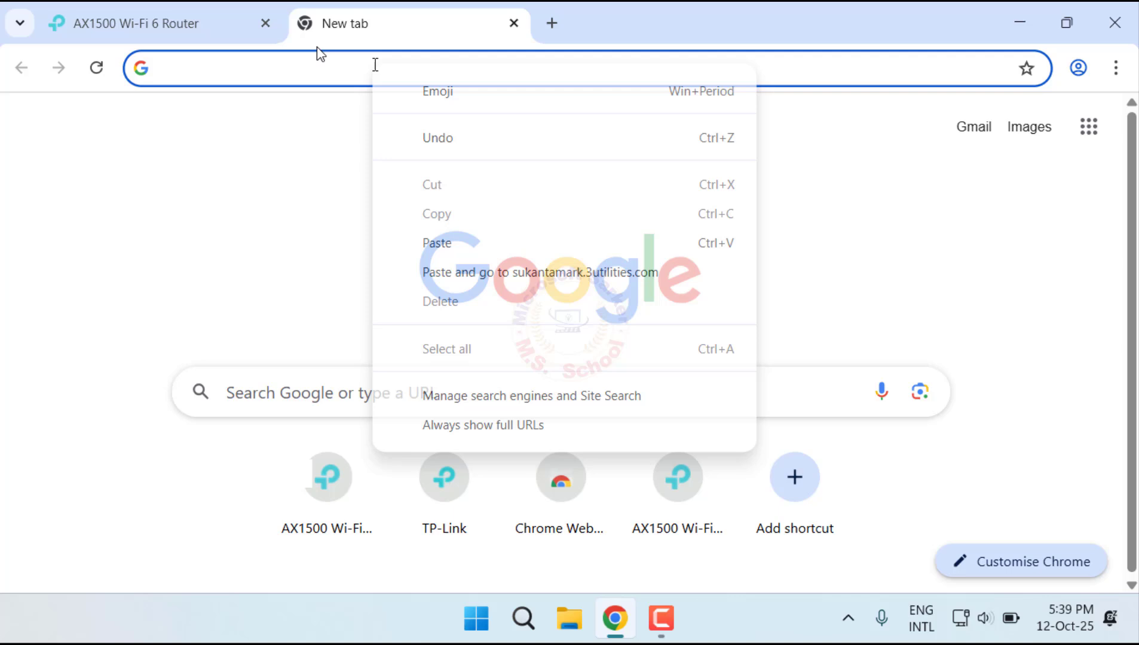
{"action": "left_click", "coordinate": [477, 272]}
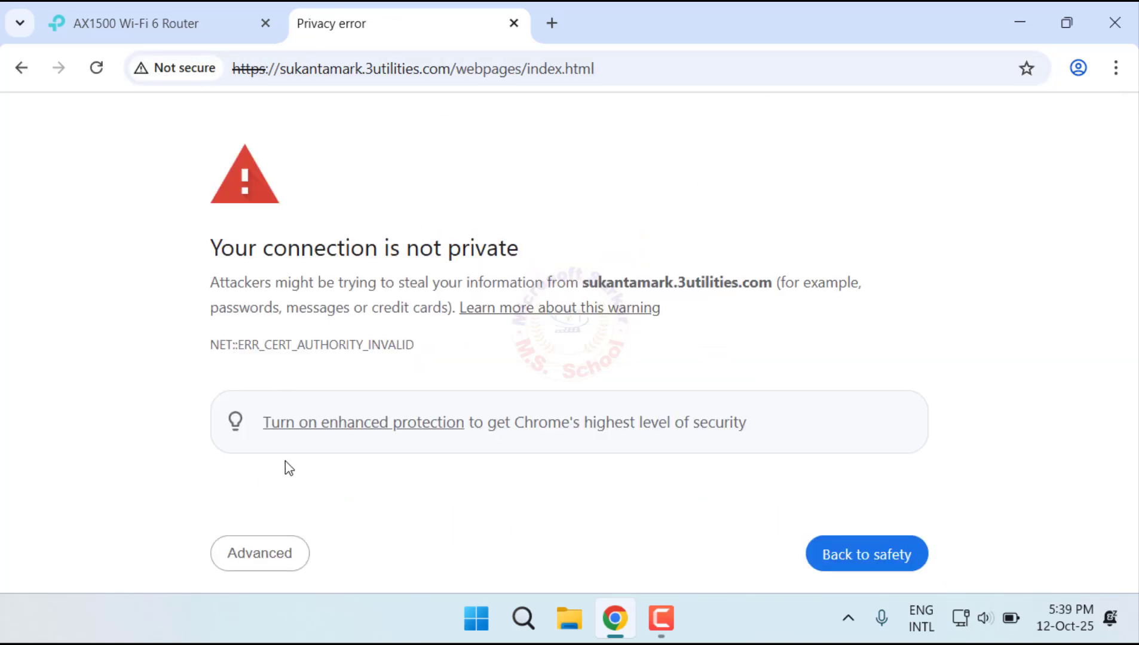
{"action": "left_click", "coordinate": [274, 553]}
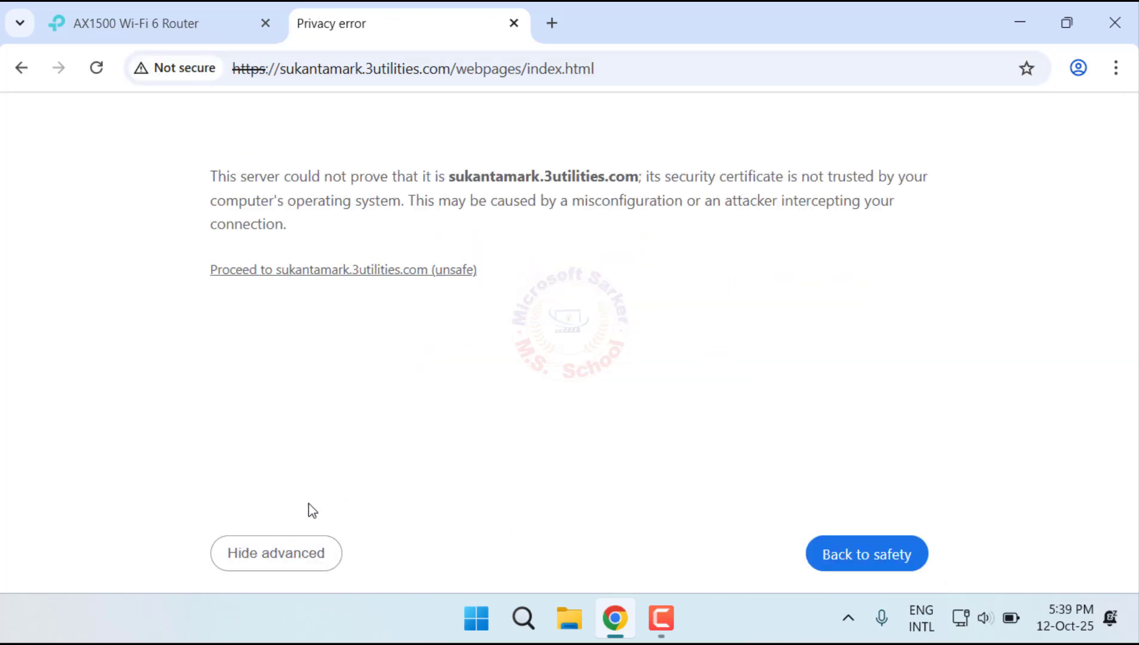
{"action": "left_click", "coordinate": [406, 272]}
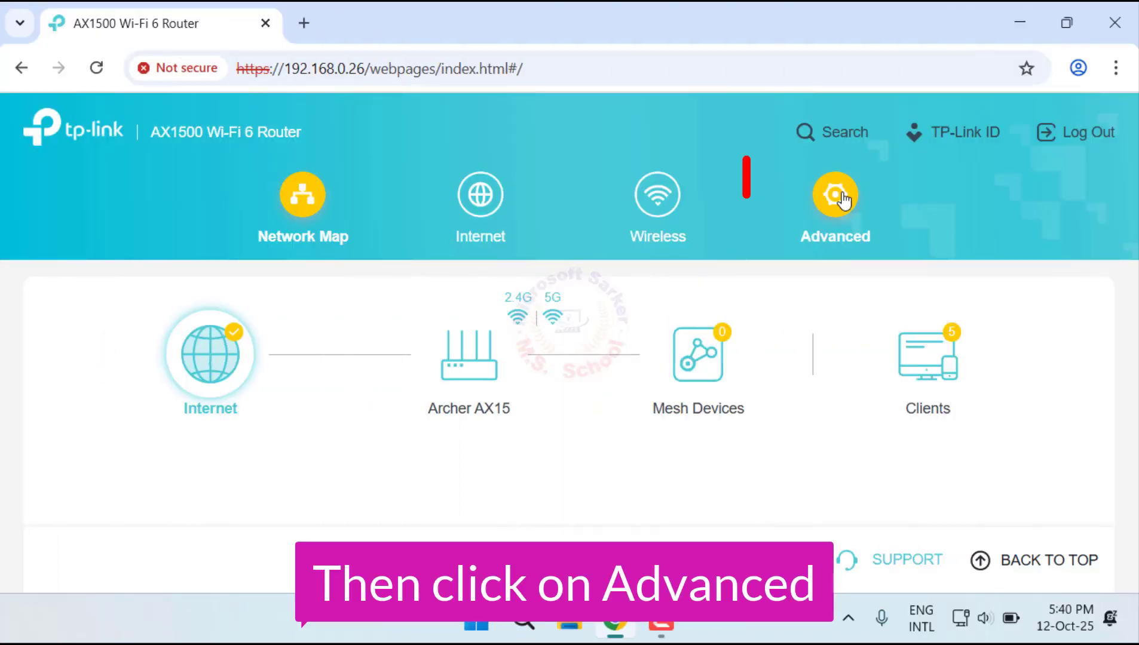
Step: Go to the system's Backup & Restore settings and back up the current router settings to a file
{"action": "left_click", "coordinate": [841, 197]}
{"action": "scroll", "coordinate": [185, 446], "scroll_direction": "down", "scroll_amount": 5}
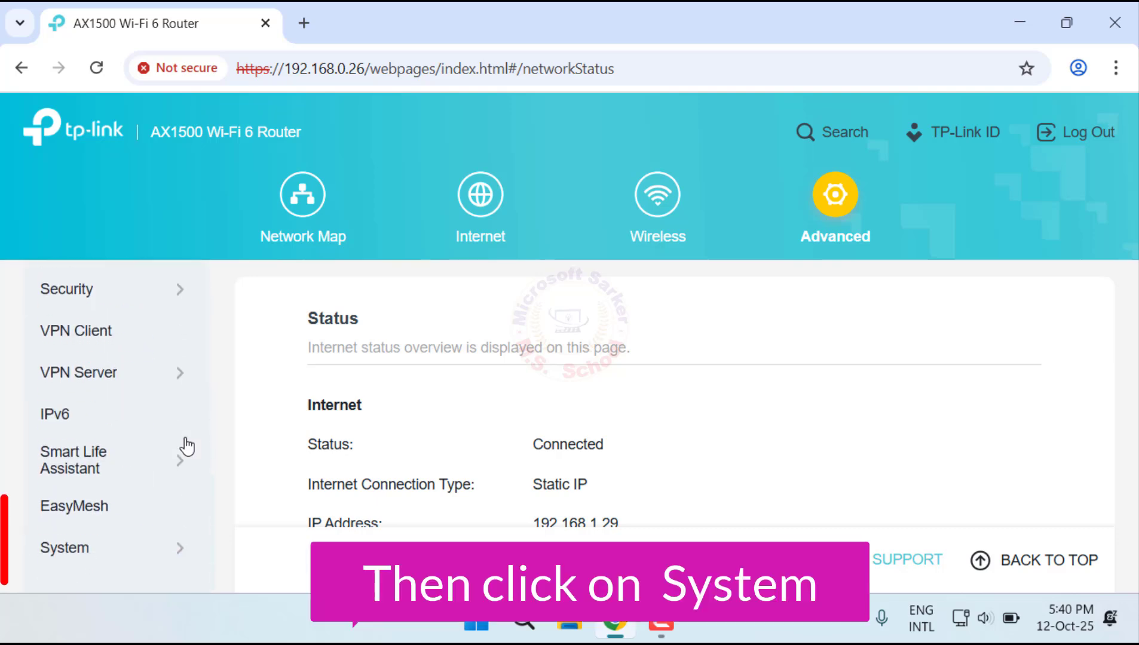
{"action": "left_click", "coordinate": [150, 547]}
{"action": "scroll", "coordinate": [174, 467], "scroll_direction": "down", "scroll_amount": 3}
{"action": "left_click", "coordinate": [144, 432]}
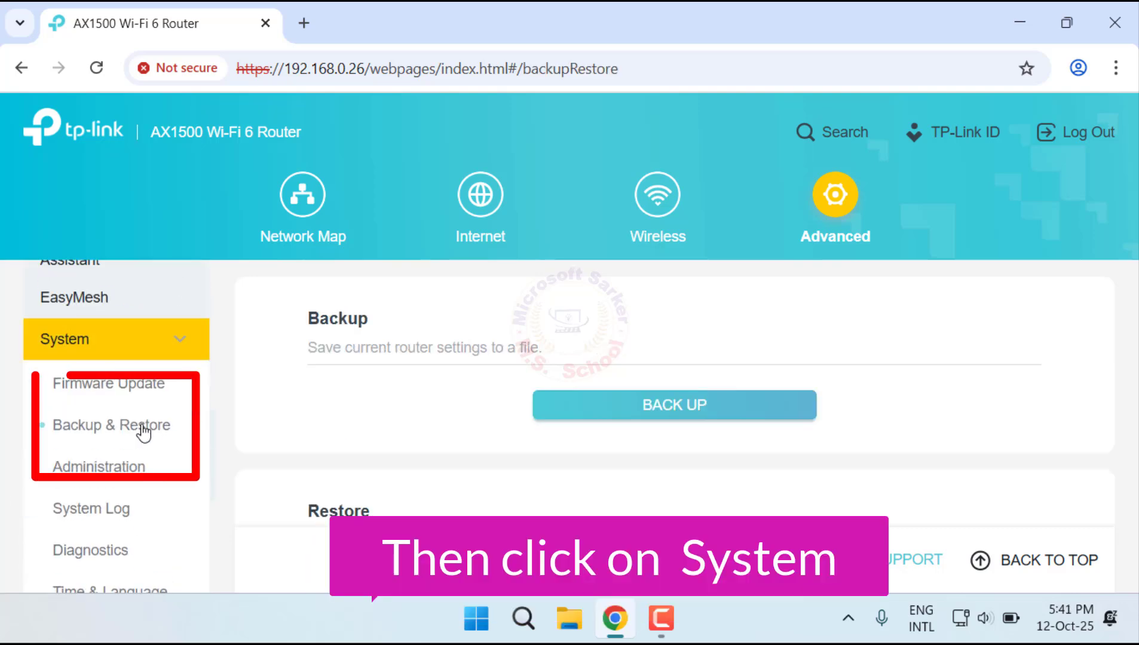
{"action": "left_click", "coordinate": [711, 415]}
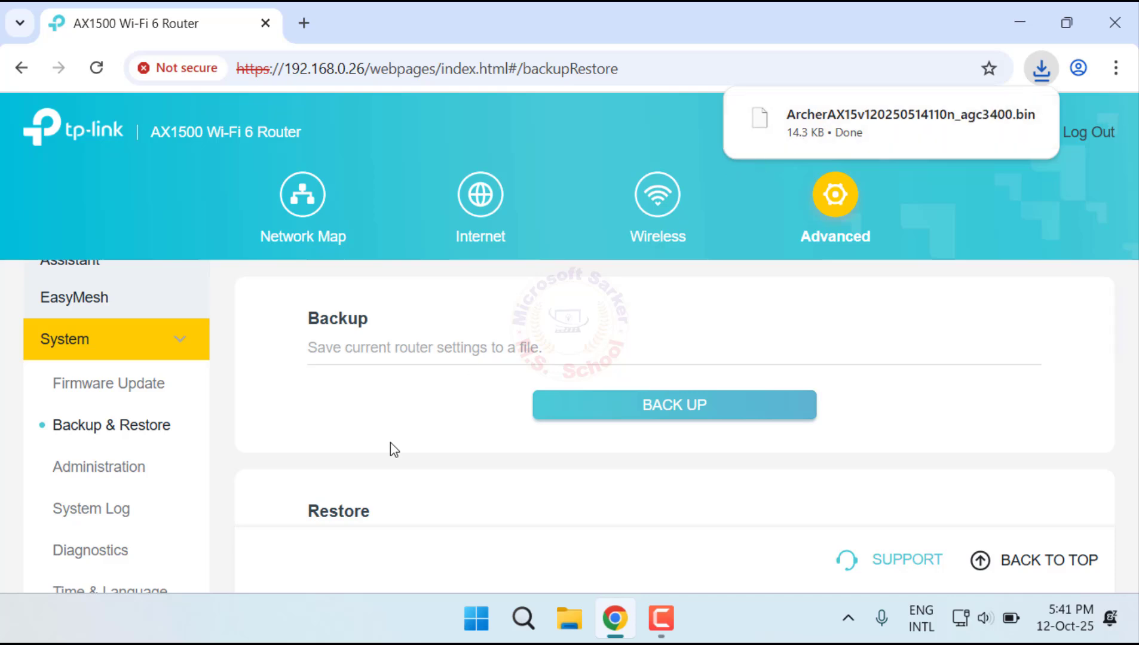
{"action": "scroll", "coordinate": [413, 428], "scroll_direction": "down", "scroll_amount": 3}
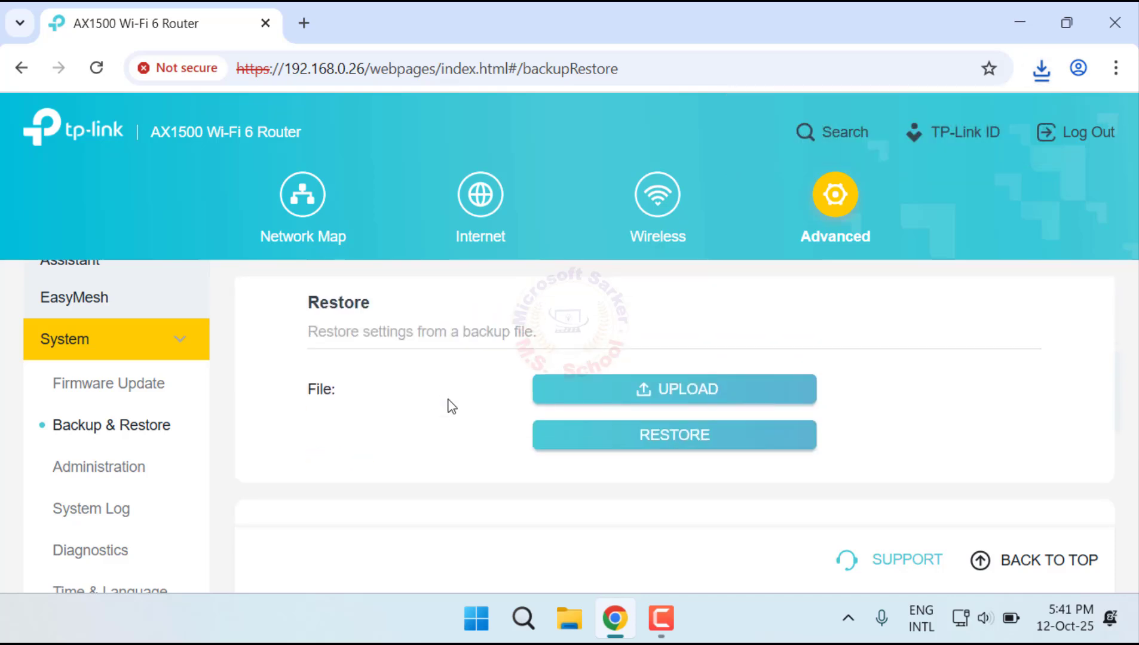
{"action": "left_click", "coordinate": [704, 399]}
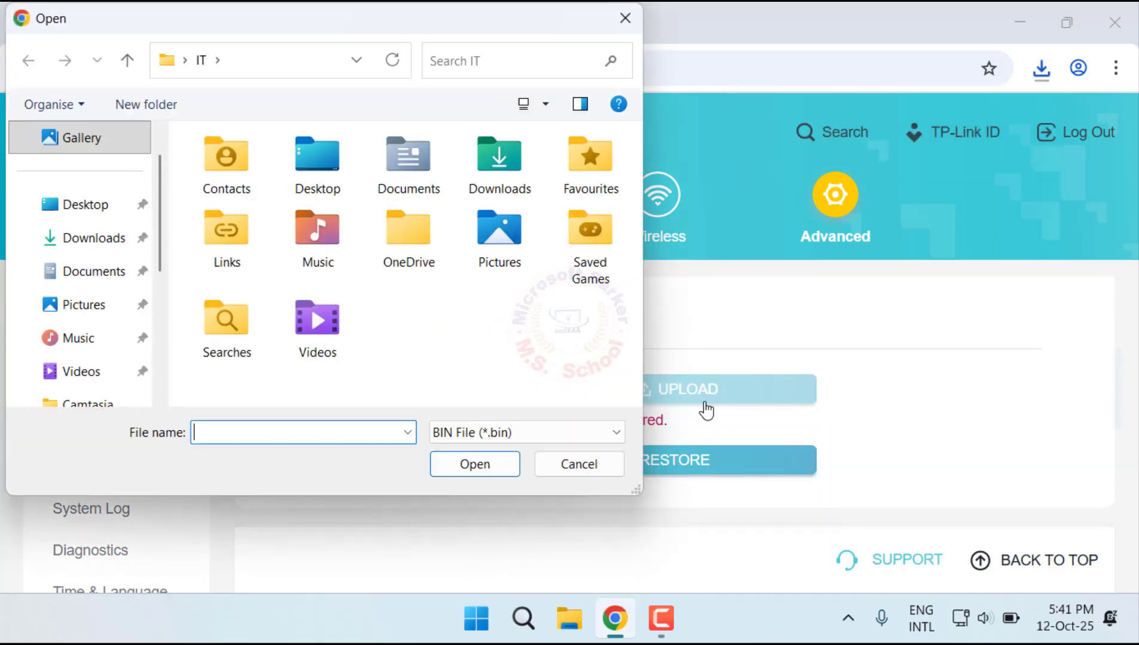
{"action": "left_click", "coordinate": [101, 245]}
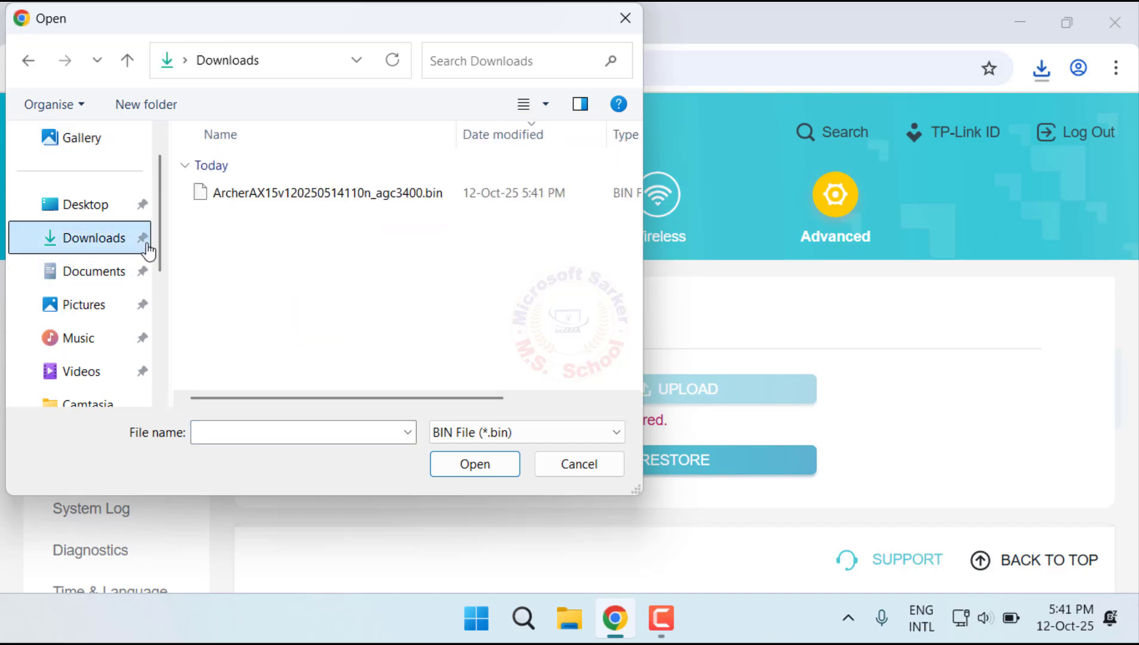
{"action": "left_click", "coordinate": [316, 198]}
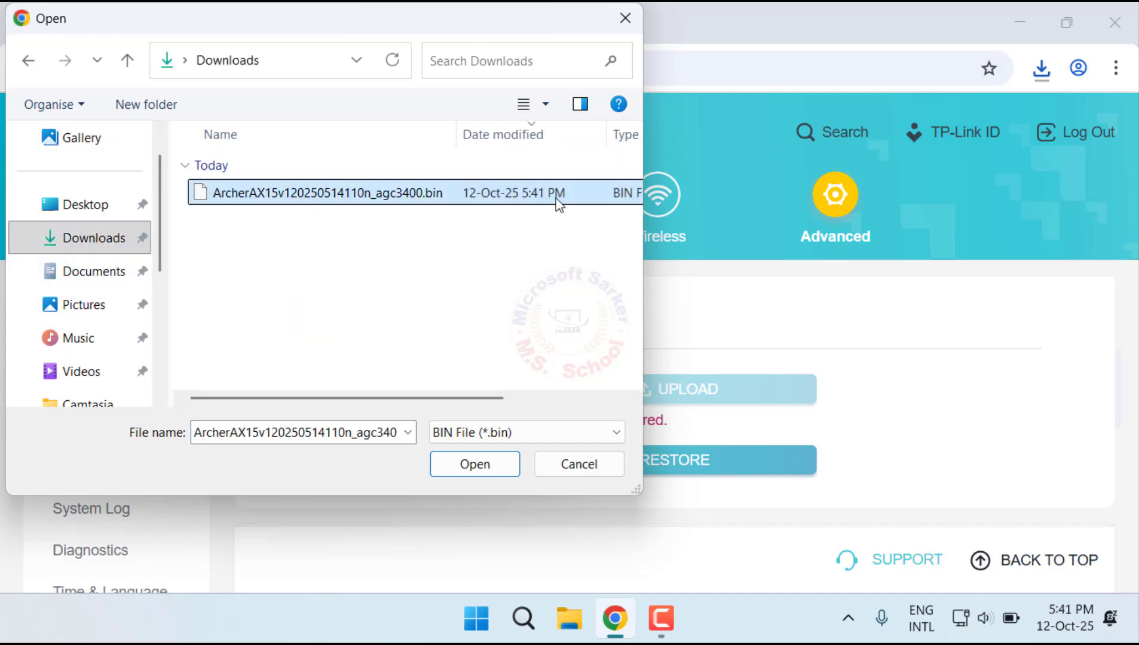
{"action": "left_click", "coordinate": [487, 465]}
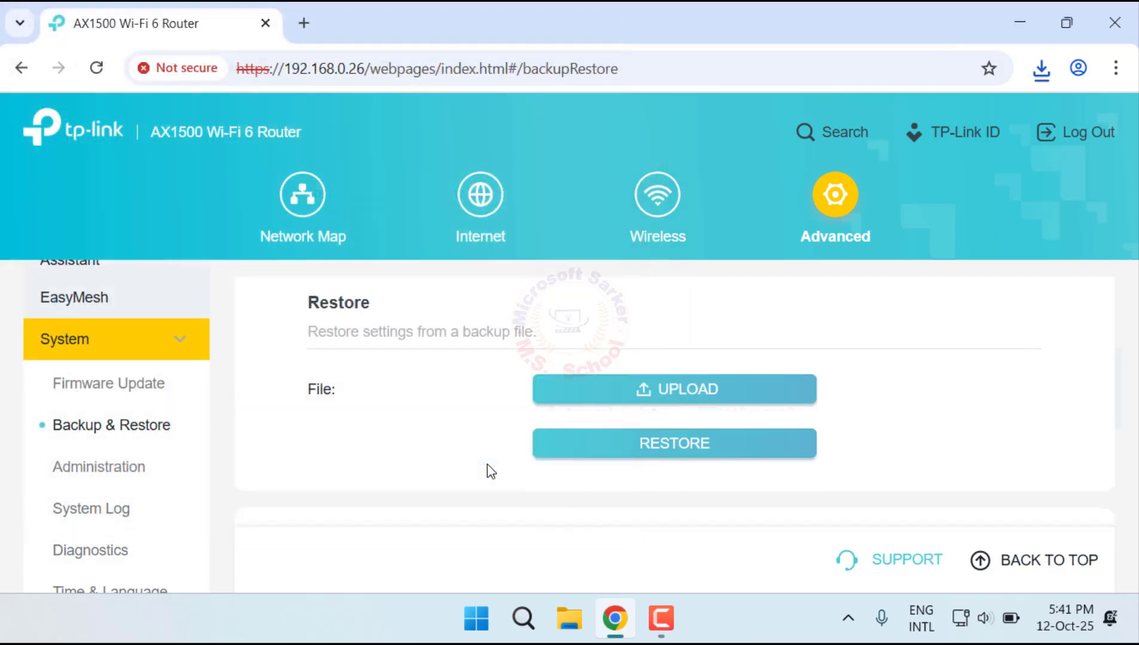
Step: Restore the router settings from the uploaded backup file and confirm the restore
{"action": "scroll", "coordinate": [727, 437], "scroll_direction": "down", "scroll_amount": 3}
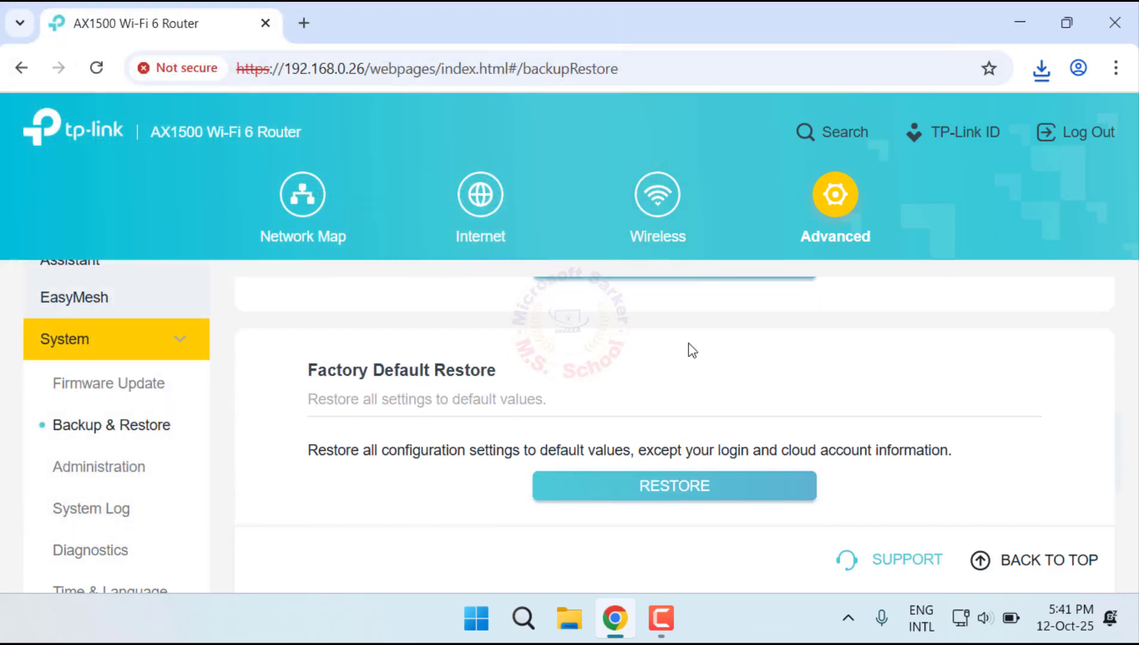
{"action": "scroll", "coordinate": [689, 348], "scroll_direction": "up", "scroll_amount": 2}
{"action": "left_click", "coordinate": [698, 378]}
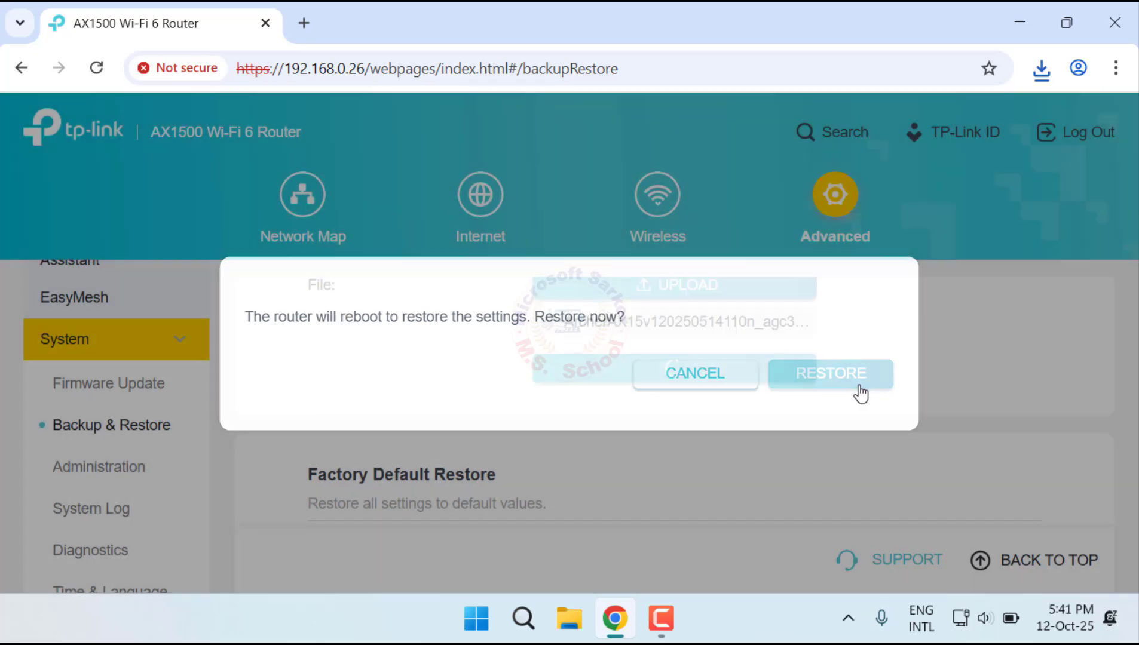
{"action": "left_click", "coordinate": [861, 388]}
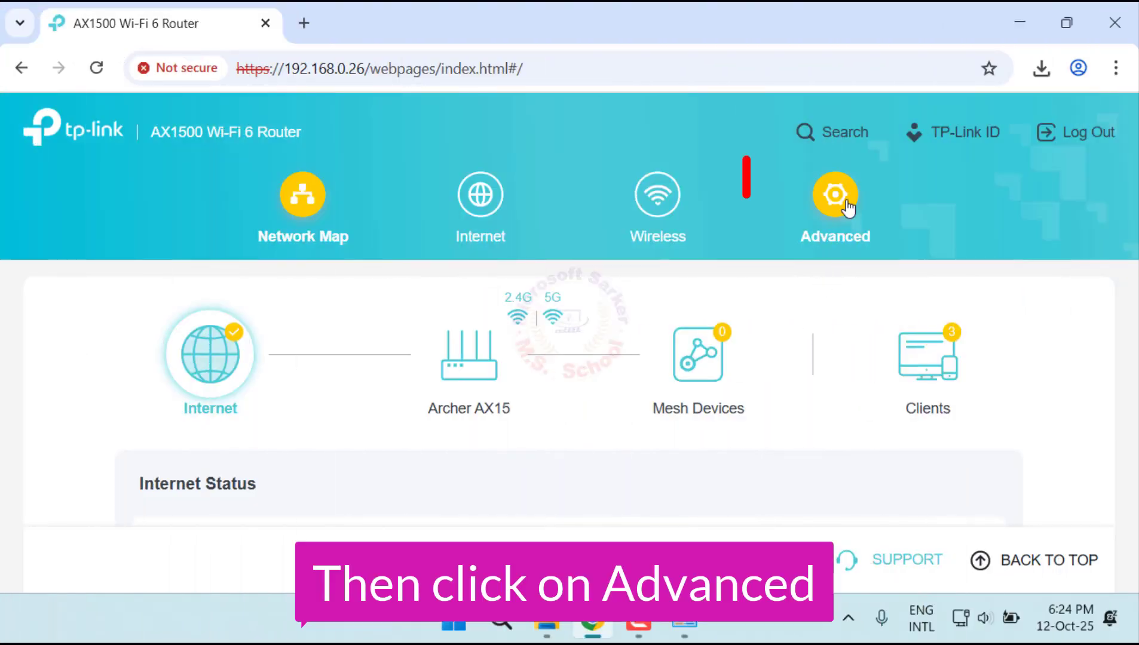
Step: Go to the Firmware Update page in the router's advanced system settings
{"action": "left_click", "coordinate": [844, 202]}
{"action": "scroll", "coordinate": [127, 437], "scroll_direction": "down", "scroll_amount": 10}
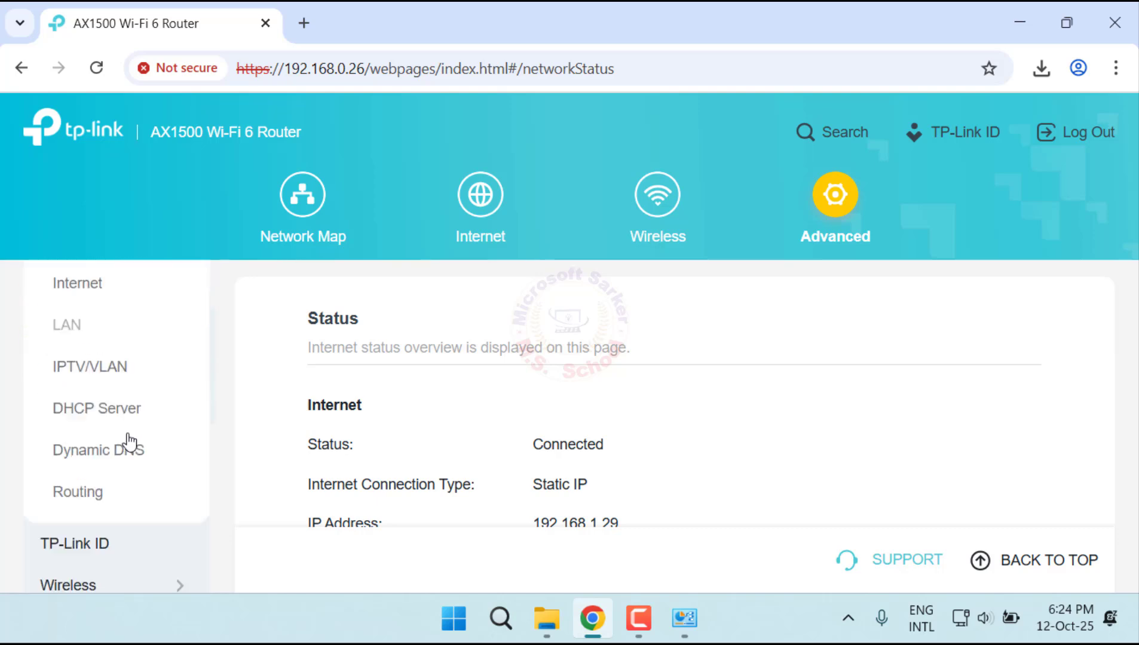
{"action": "left_click", "coordinate": [142, 554]}
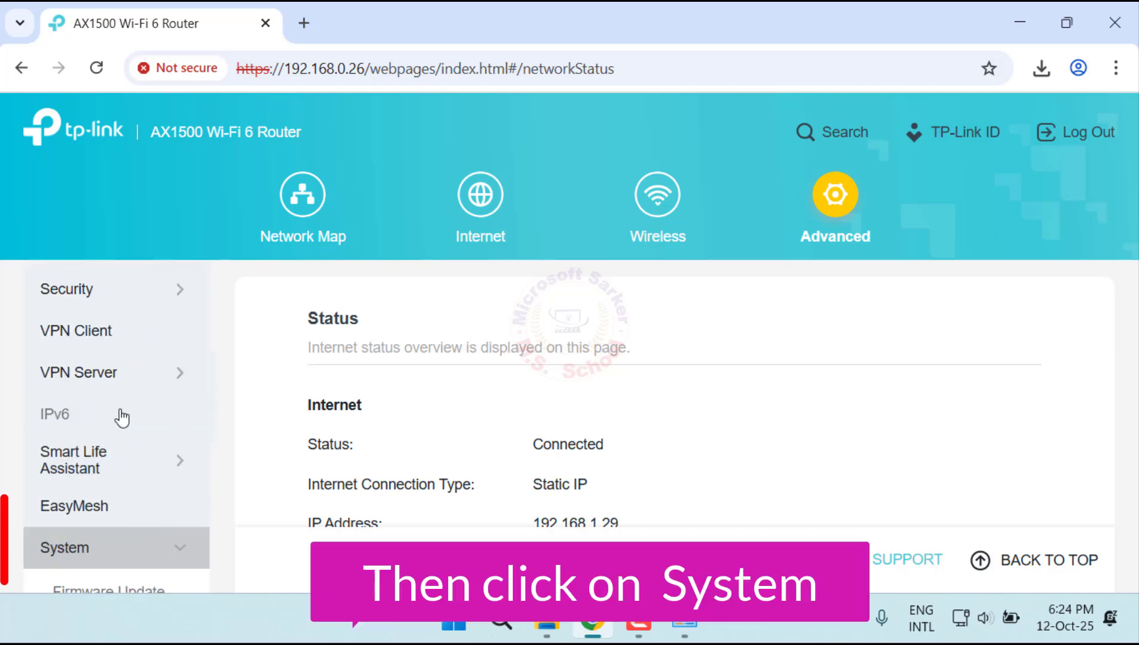
{"action": "scroll", "coordinate": [137, 531], "scroll_direction": "down", "scroll_amount": 3}
{"action": "scroll", "coordinate": [138, 514], "scroll_direction": "down", "scroll_amount": 1}
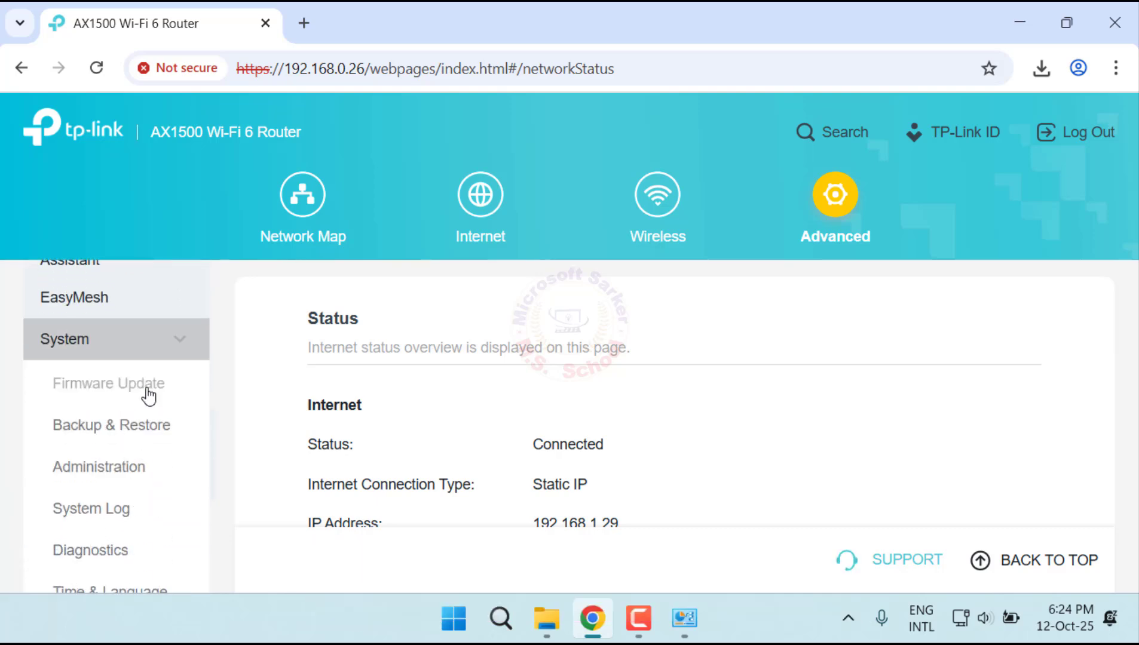
{"action": "left_click", "coordinate": [147, 391]}
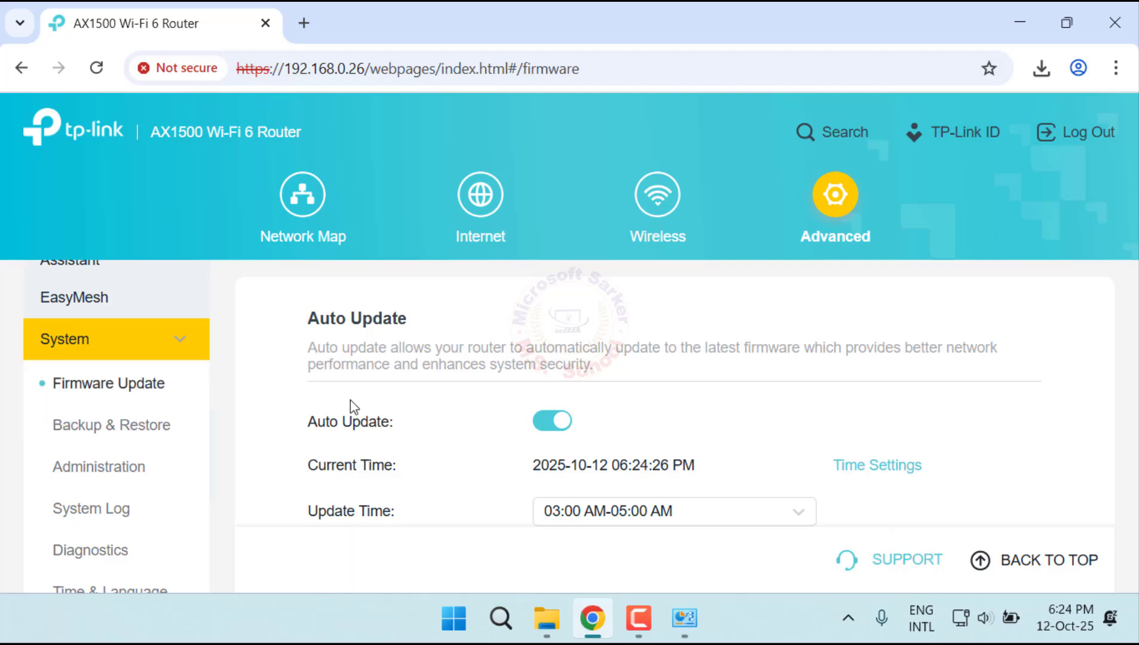
Step: Copy the model and version text "Archer AX15 v1" from the router's hardware version
{"action": "scroll", "coordinate": [582, 417], "scroll_direction": "down", "scroll_amount": 7}
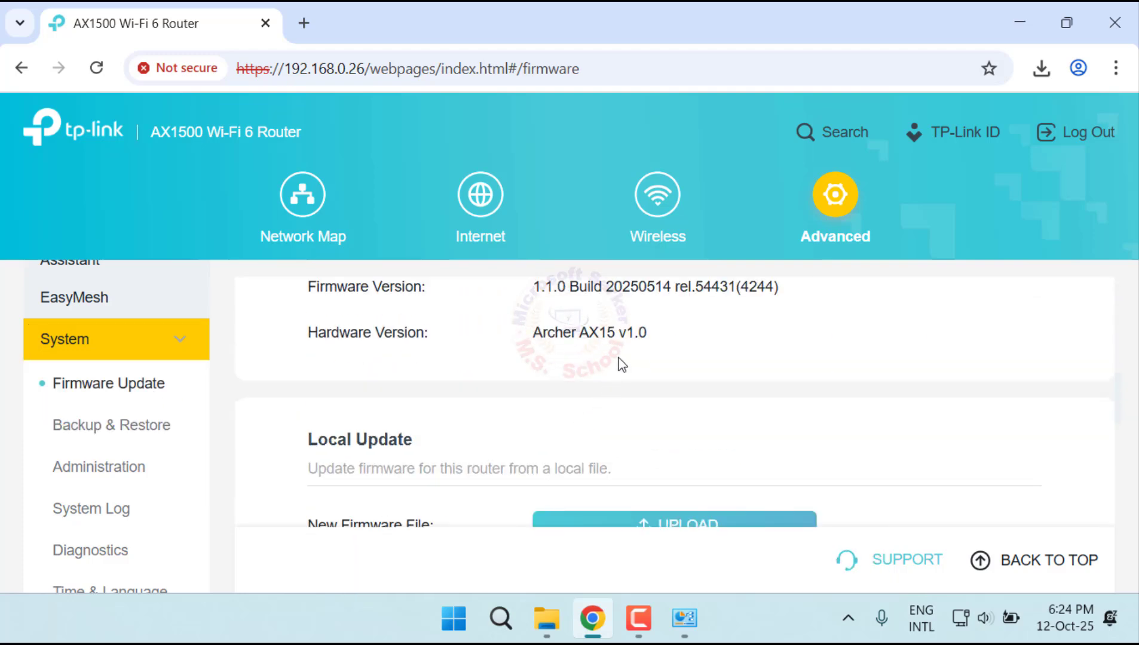
{"action": "left_click_drag", "start_coordinate": [551, 335], "coordinate": [634, 336]}
{"action": "right_click", "coordinate": [601, 336]}
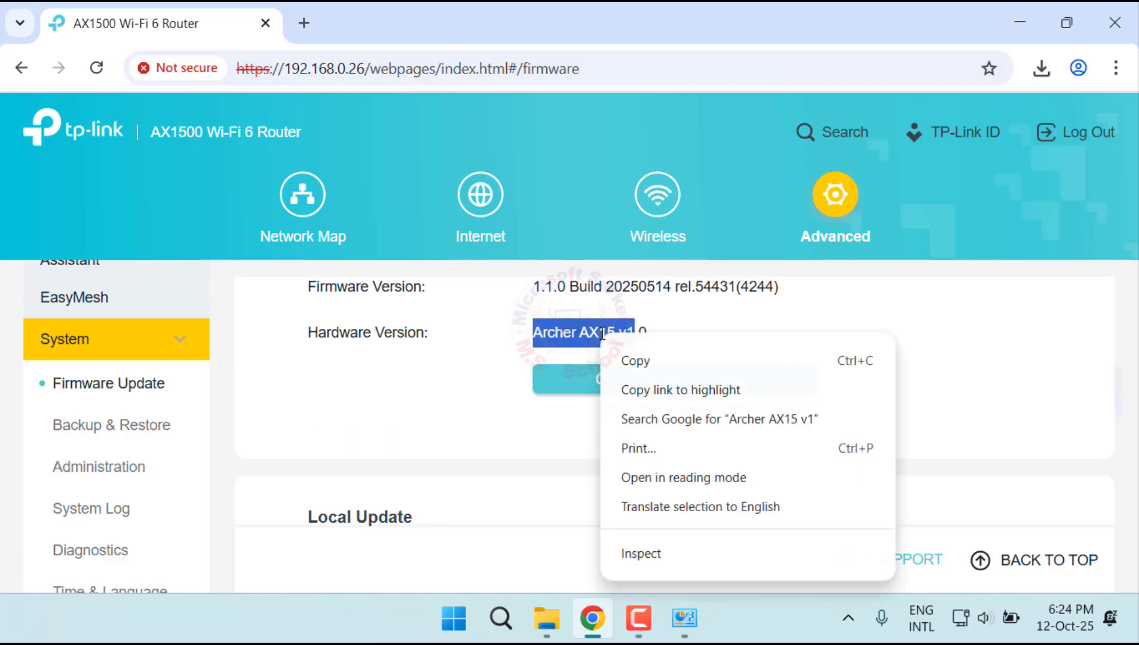
{"action": "left_click", "coordinate": [633, 359]}
Step: In a new browser tab, paste the copied hardware version and search for the suggested "archer ax1500 v1.0 firmware download"
{"action": "scroll", "coordinate": [366, 257], "scroll_direction": "down", "scroll_amount": 3}
{"action": "left_click", "coordinate": [303, 23]}
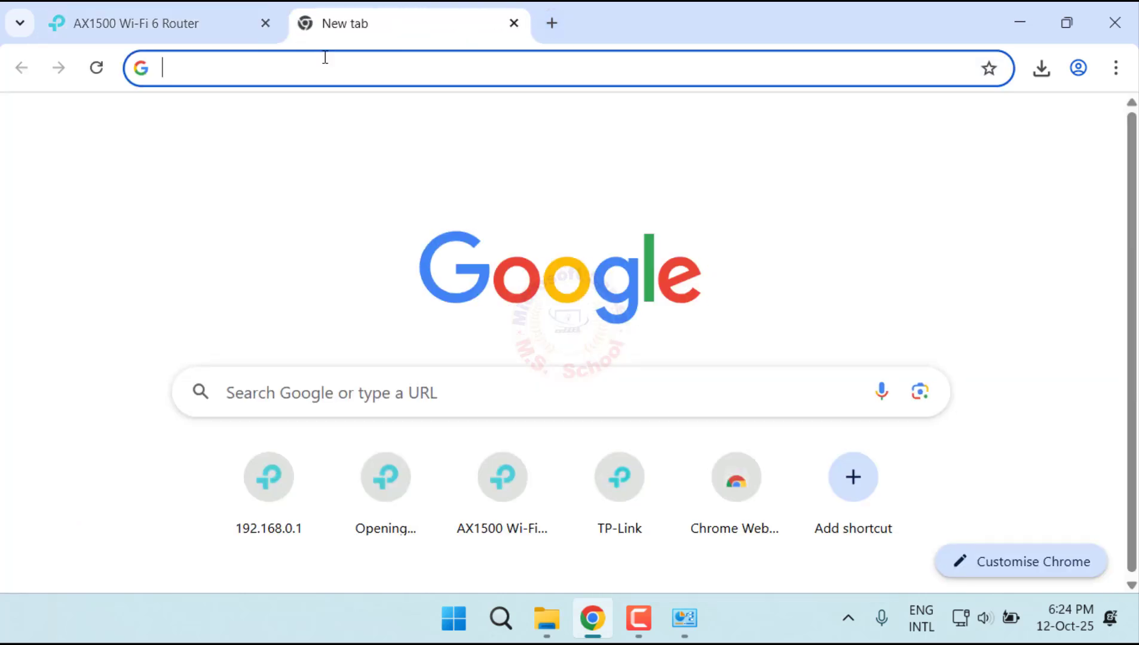
{"action": "right_click", "coordinate": [323, 59]}
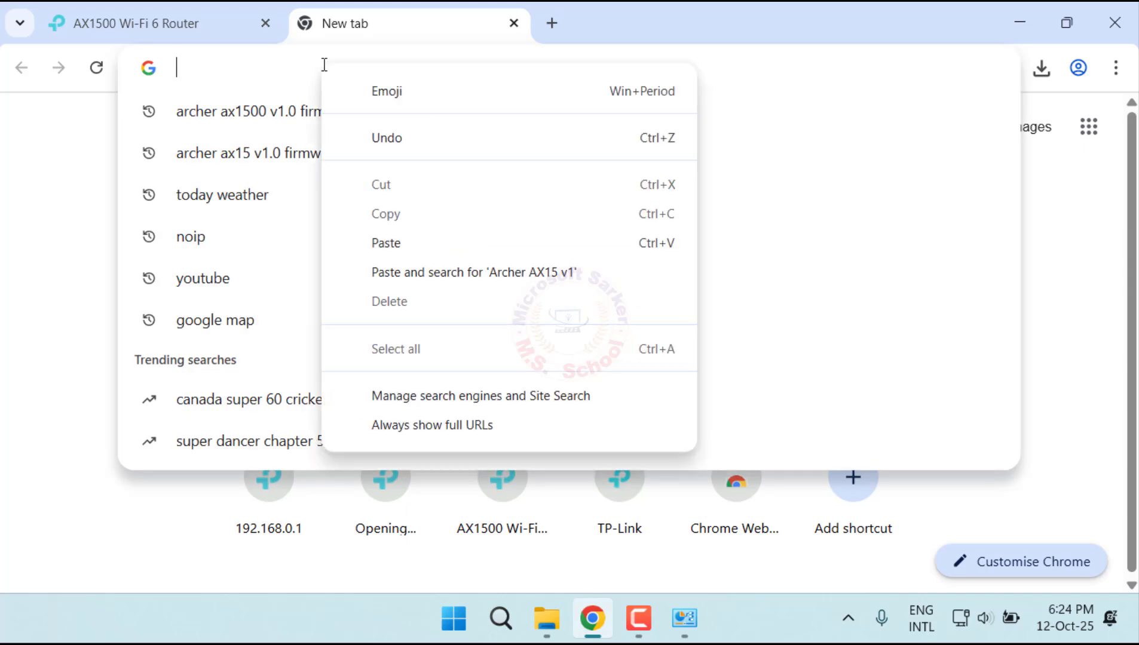
{"action": "left_click", "coordinate": [392, 242]}
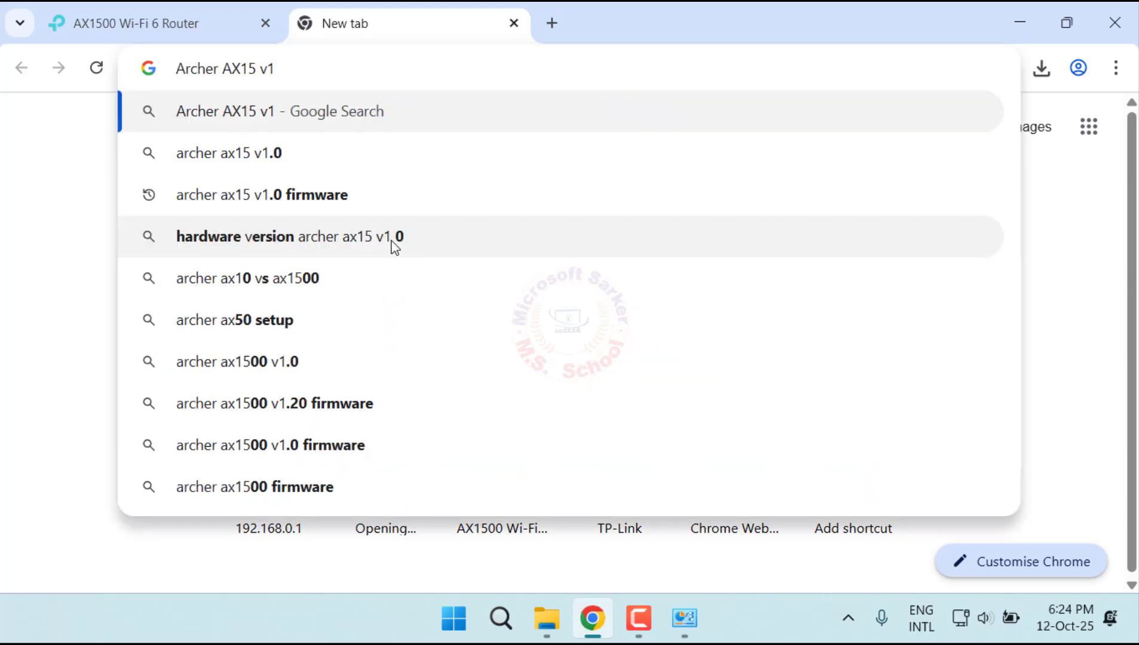
{"action": "type", "text": "fi"}
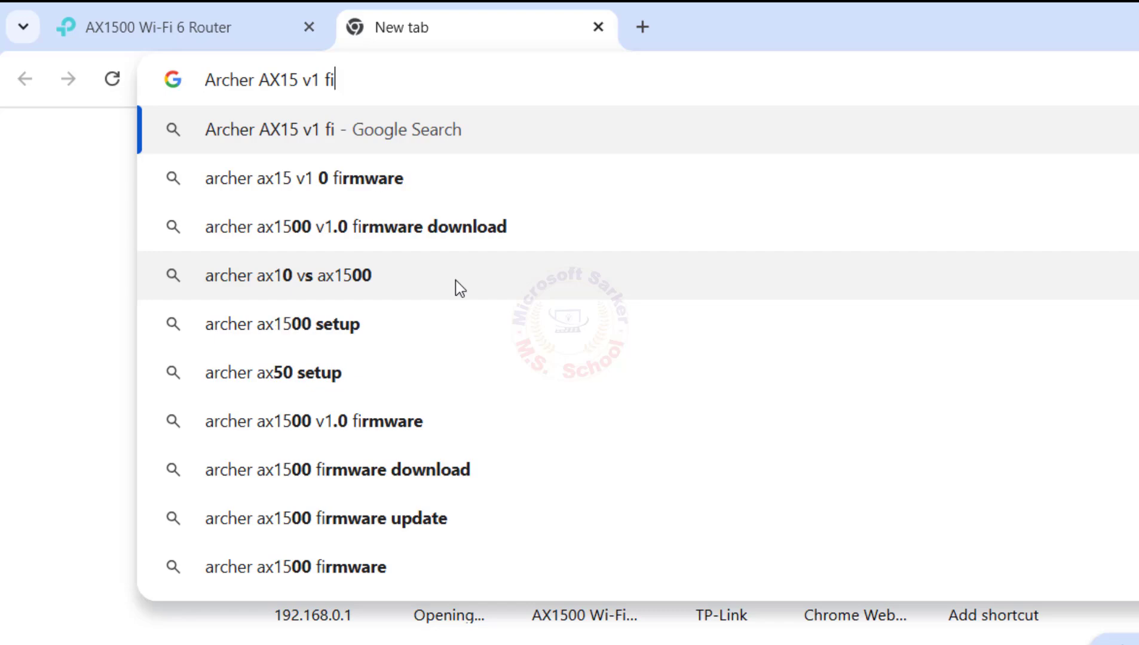
{"action": "key", "text": "Down"}
{"action": "key", "text": "Down"}
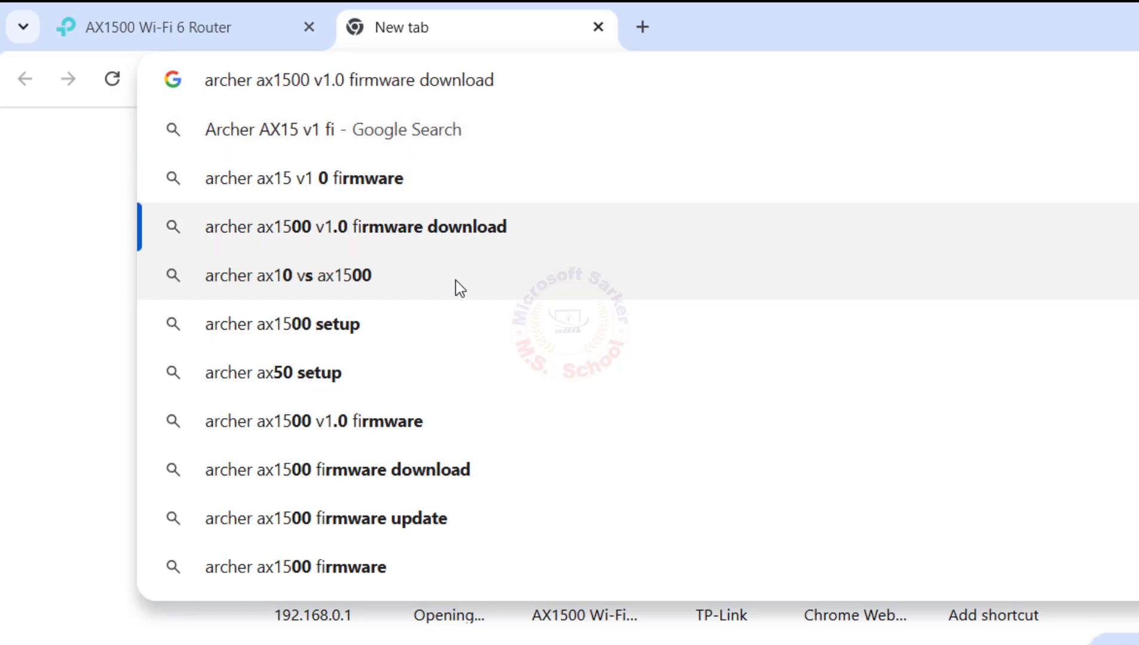
{"action": "key", "text": "Return"}
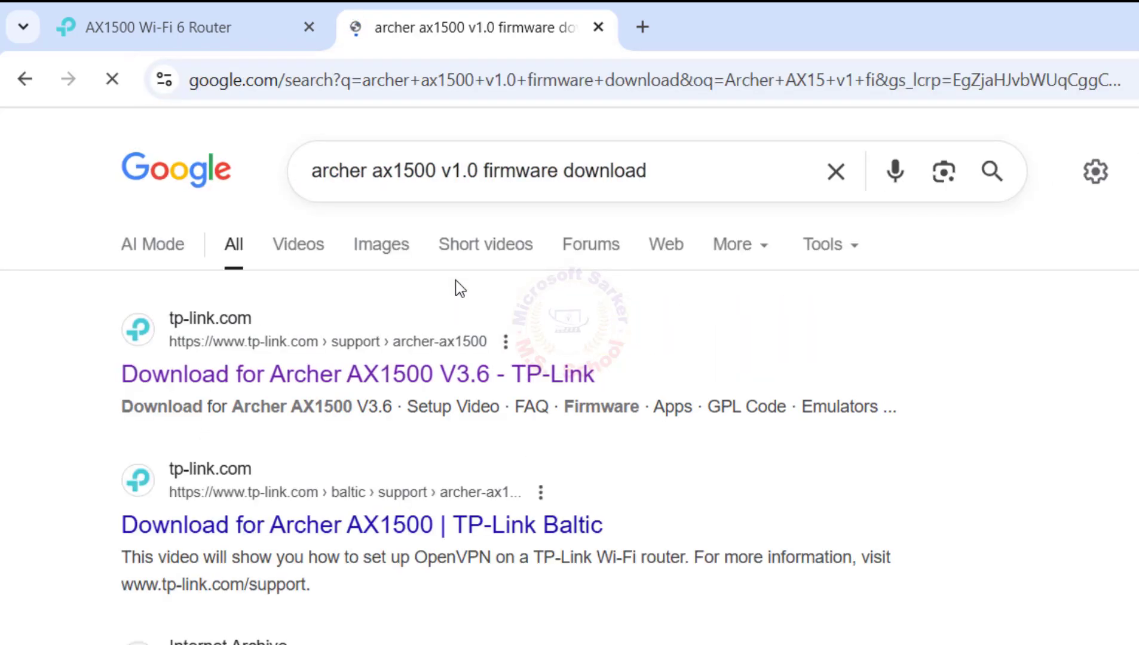
Step: Open TP-Link's Archer AX1500 download page, accept the cookie notice and open the list of hardware versions
{"action": "left_click", "coordinate": [464, 387]}
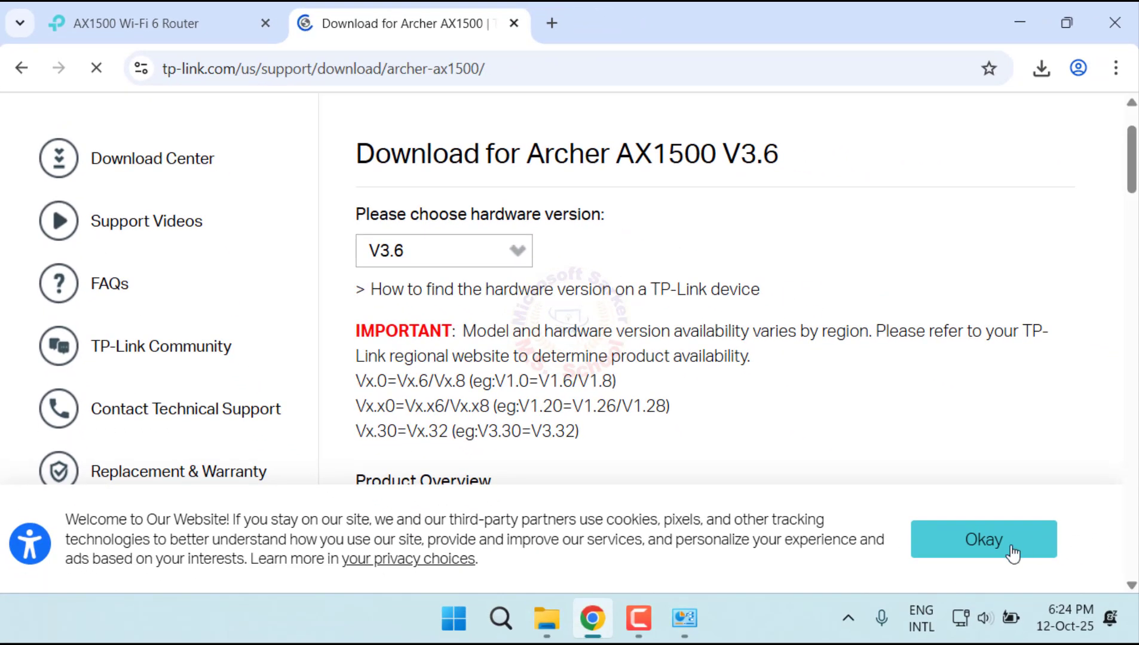
{"action": "left_click", "coordinate": [1012, 553]}
{"action": "left_click", "coordinate": [509, 250]}
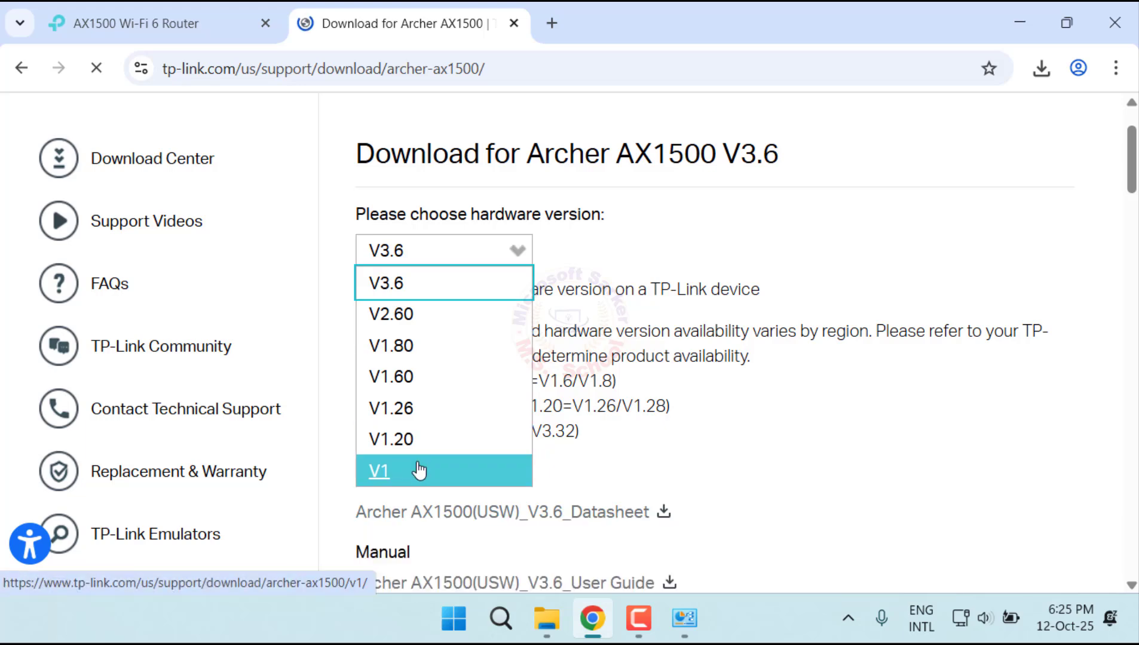
Step: Check the hardware version number on the router's firmware page and return to the TP-Link download page
{"action": "left_click", "coordinate": [128, 5]}
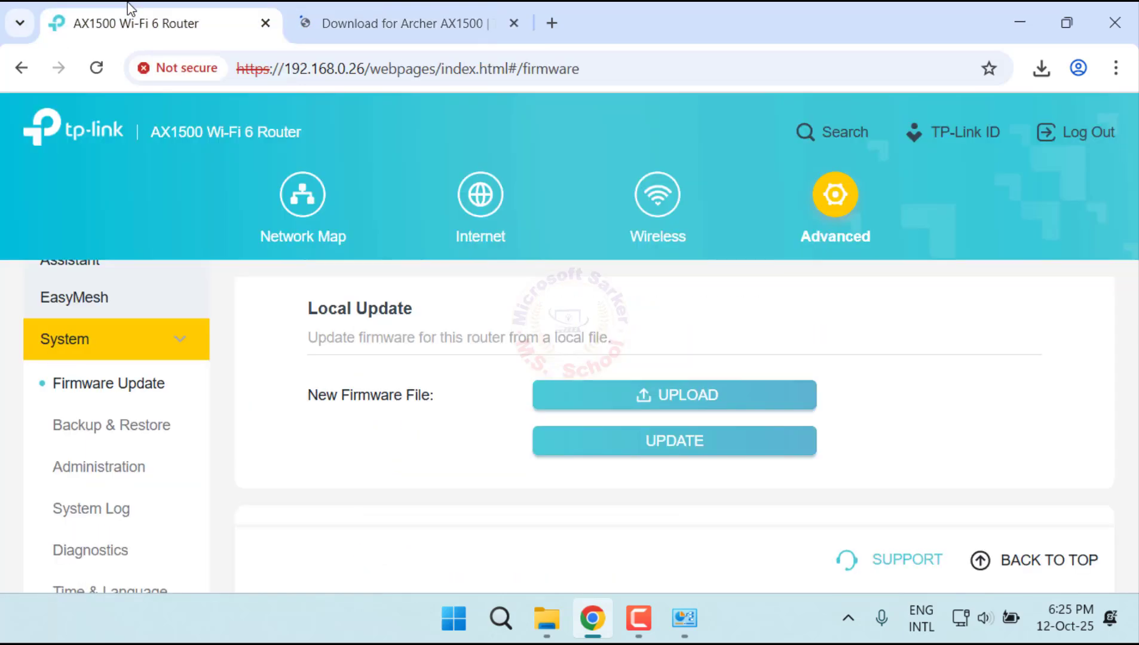
{"action": "scroll", "coordinate": [484, 381], "scroll_direction": "up", "scroll_amount": 3}
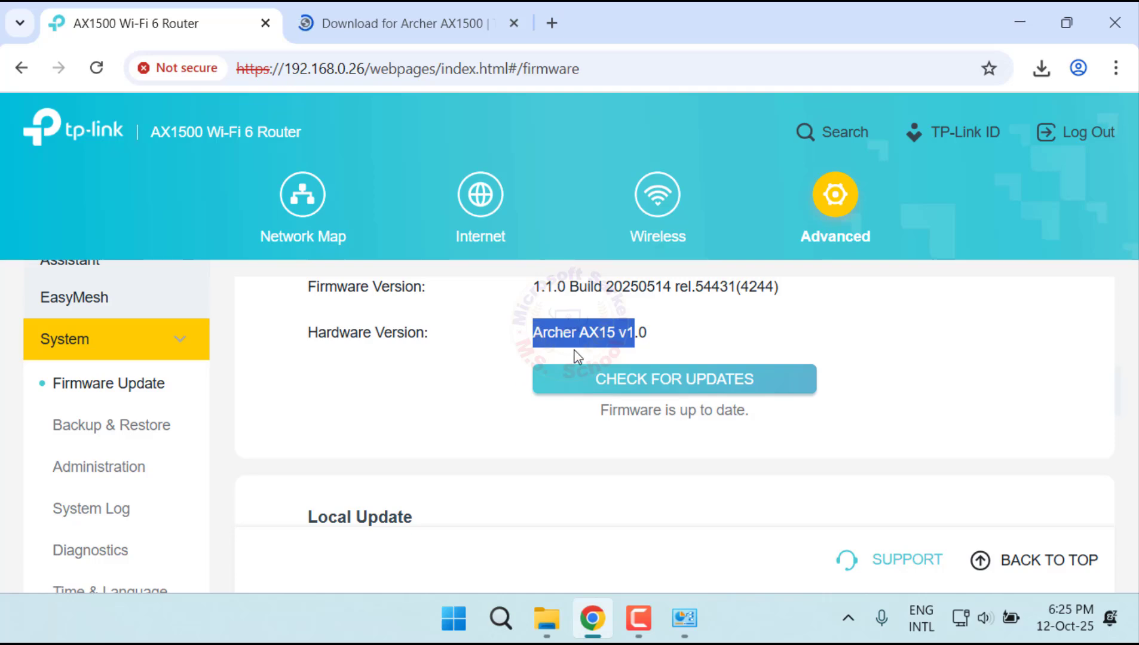
{"action": "left_click_drag", "start_coordinate": [653, 337], "coordinate": [625, 332]}
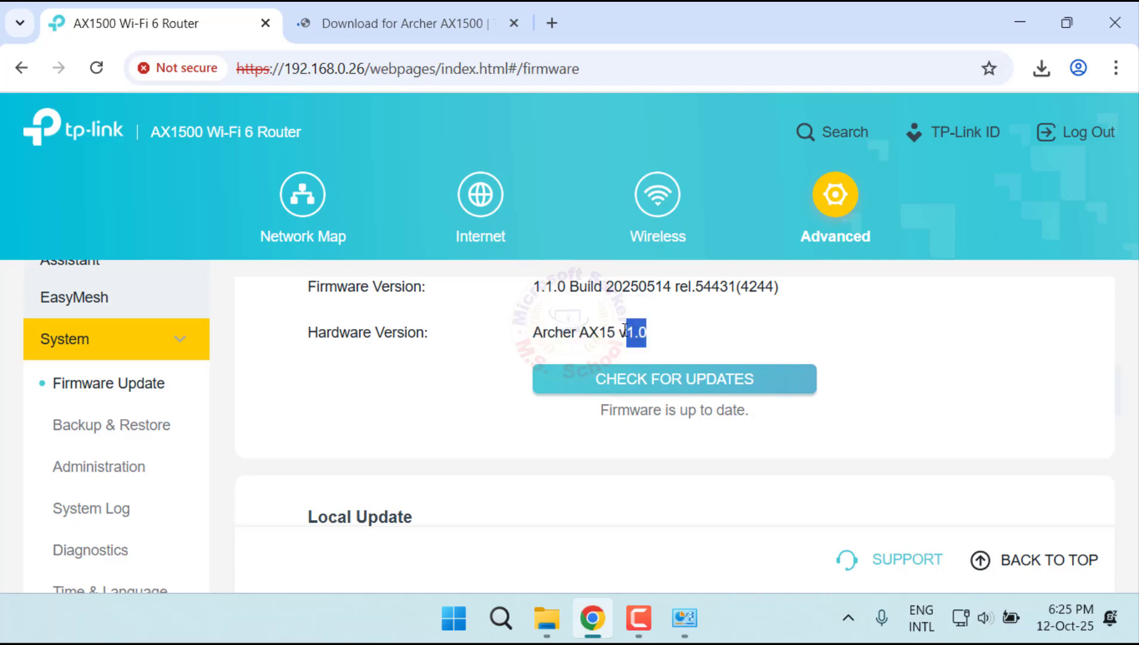
{"action": "left_click", "coordinate": [367, 6]}
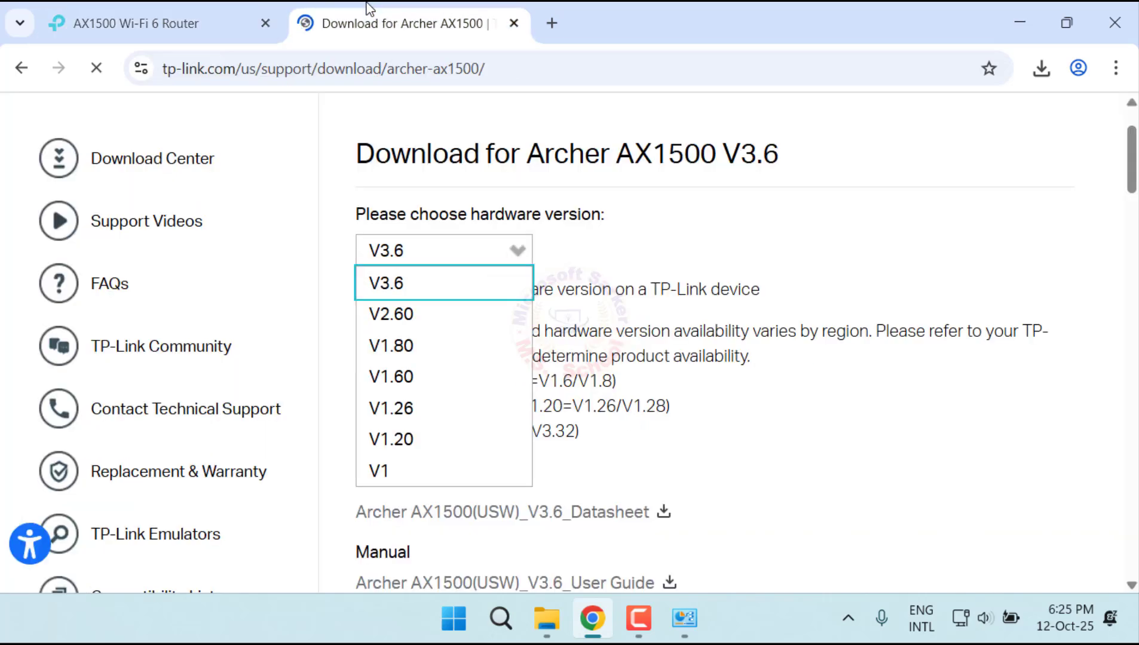
Step: Choose V1 as the hardware version on the Archer AX1500 download page
{"action": "scroll", "coordinate": [445, 396], "scroll_direction": "down", "scroll_amount": 3}
{"action": "scroll", "coordinate": [412, 374], "scroll_direction": "up", "scroll_amount": 2}
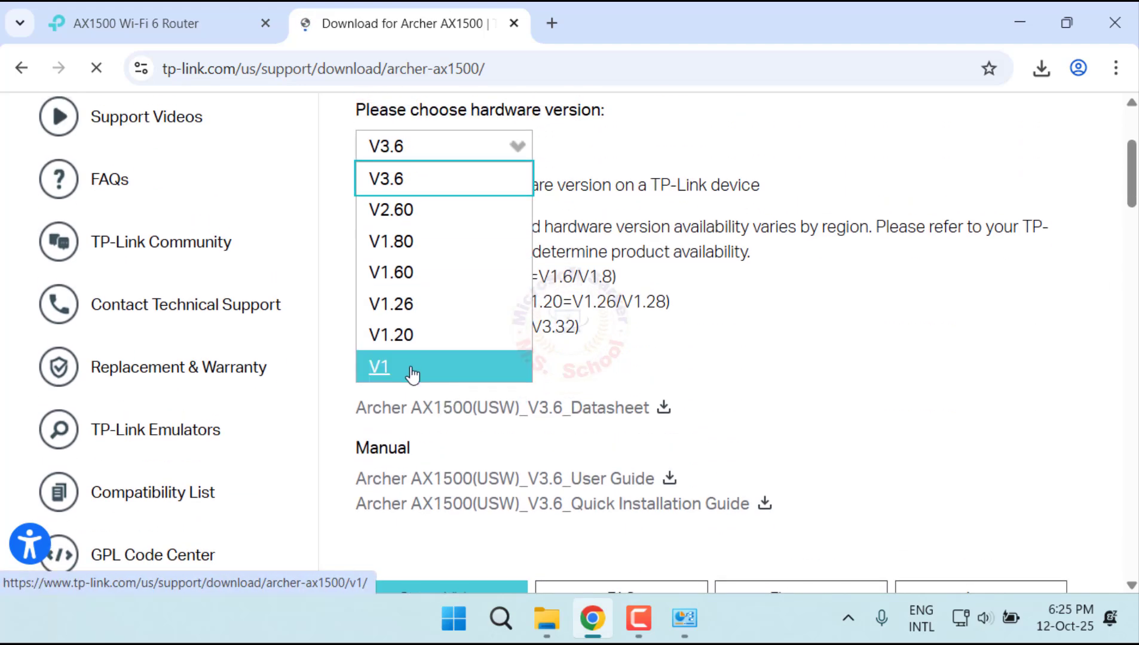
{"action": "left_click", "coordinate": [412, 369]}
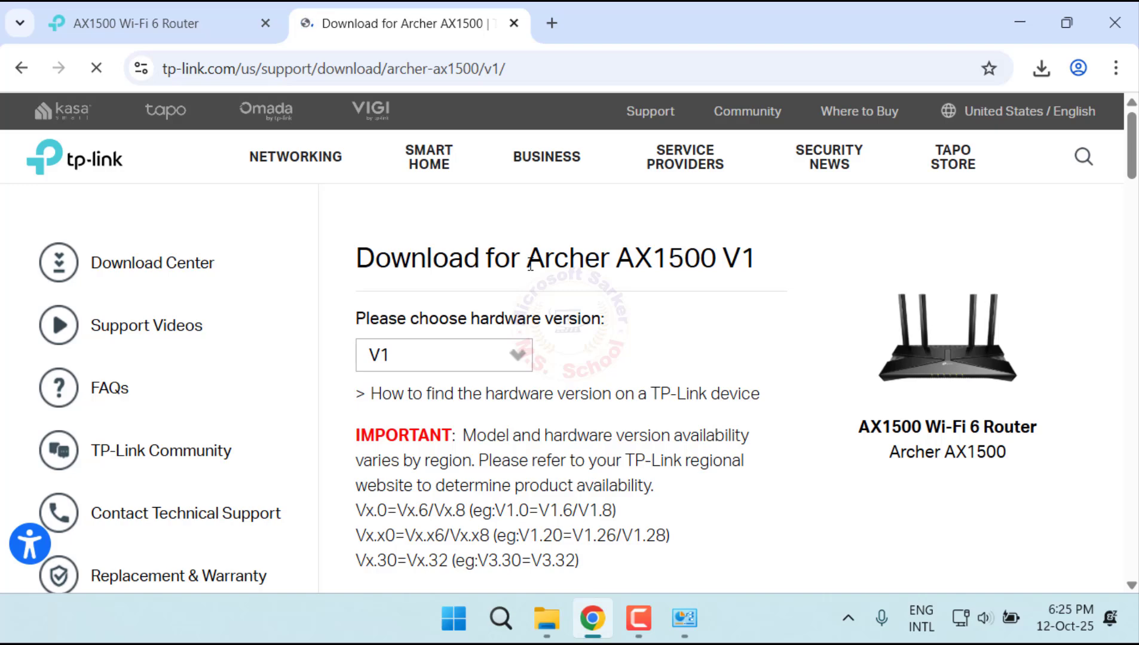
Step: Open the firmware section for the V1 hardware and highlight the release name Archer AX1500(US)_V1_250828
{"action": "scroll", "coordinate": [530, 266], "scroll_direction": "down", "scroll_amount": 7}
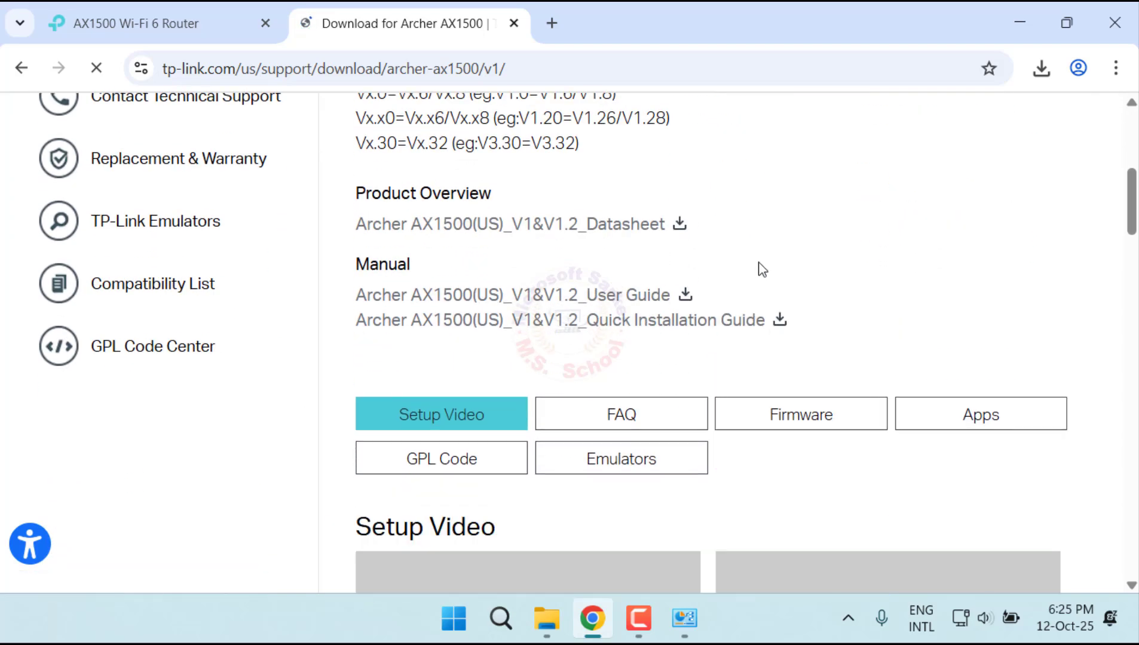
{"action": "left_click", "coordinate": [808, 414]}
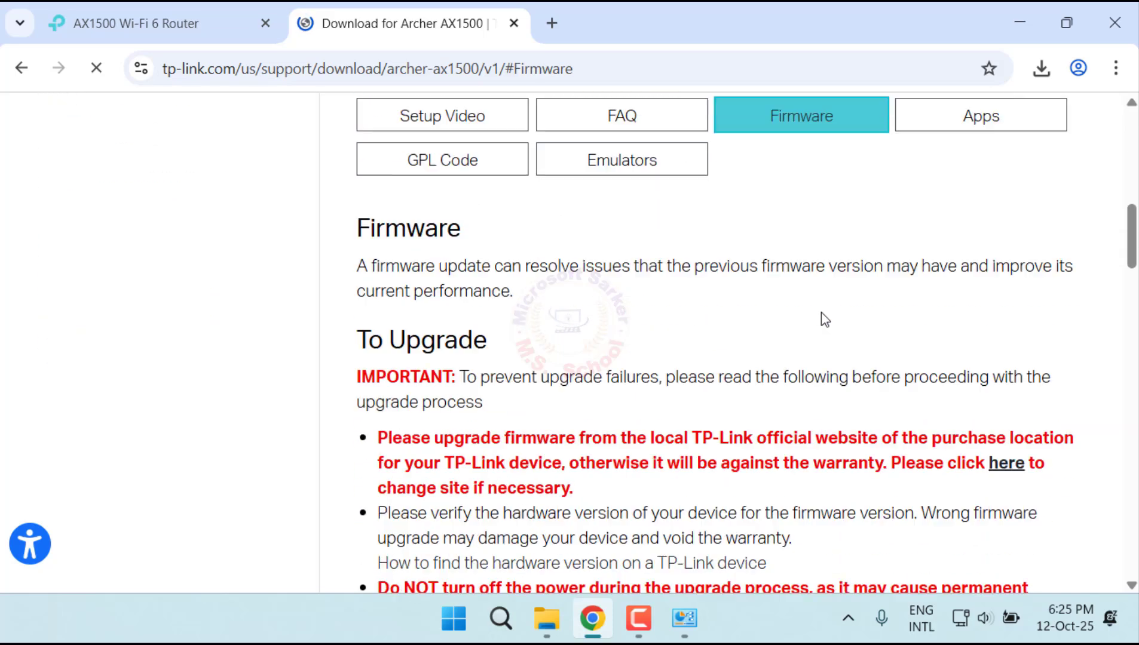
{"action": "scroll", "coordinate": [822, 317], "scroll_direction": "down", "scroll_amount": 6}
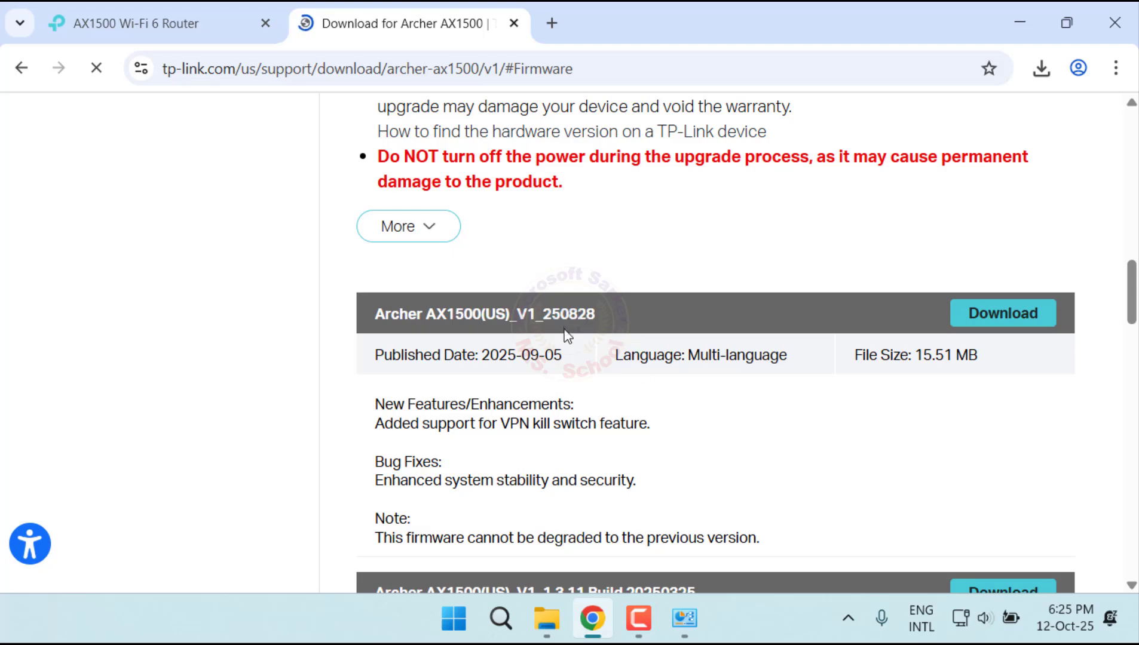
{"action": "left_click_drag", "start_coordinate": [606, 311], "coordinate": [383, 317]}
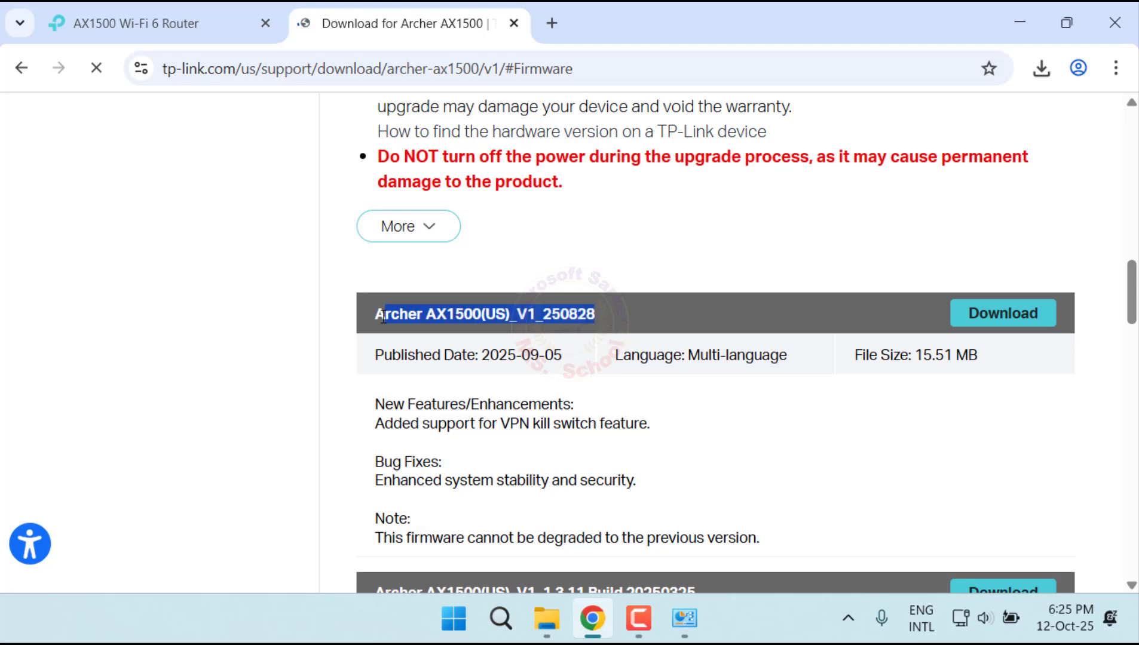
Step: Download the Archer AX1500(US)_V1_250828 firmware and choose to still download it despite the local-website notice
{"action": "scroll", "coordinate": [421, 337], "scroll_direction": "down", "scroll_amount": 5}
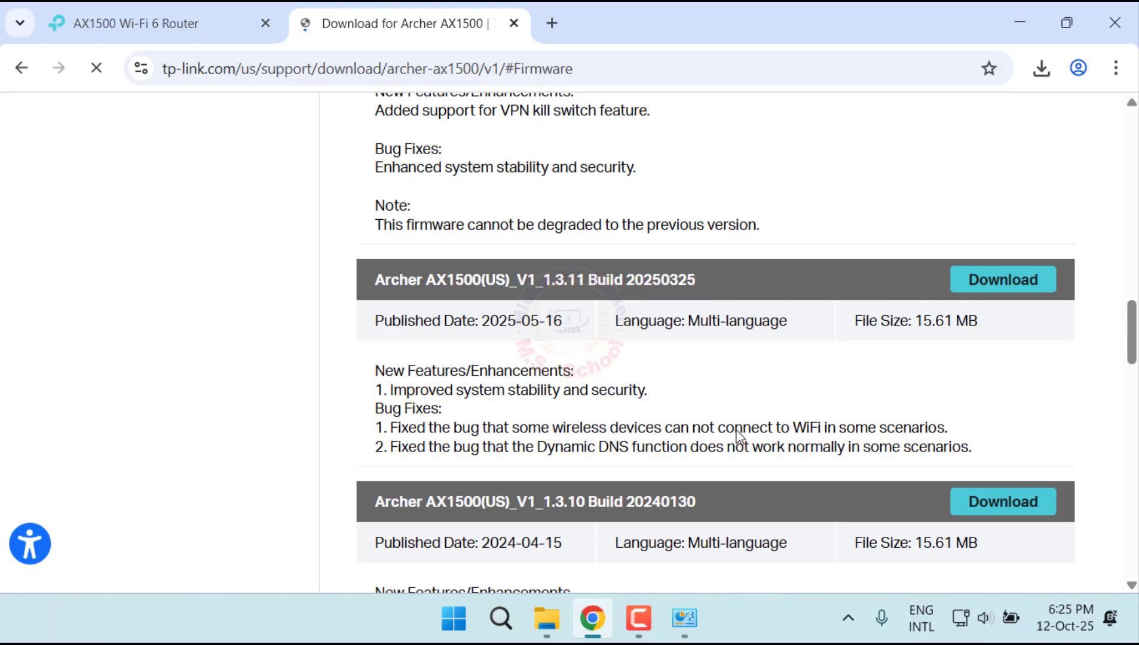
{"action": "scroll", "coordinate": [753, 407], "scroll_direction": "up", "scroll_amount": 3}
{"action": "left_click", "coordinate": [1018, 207]}
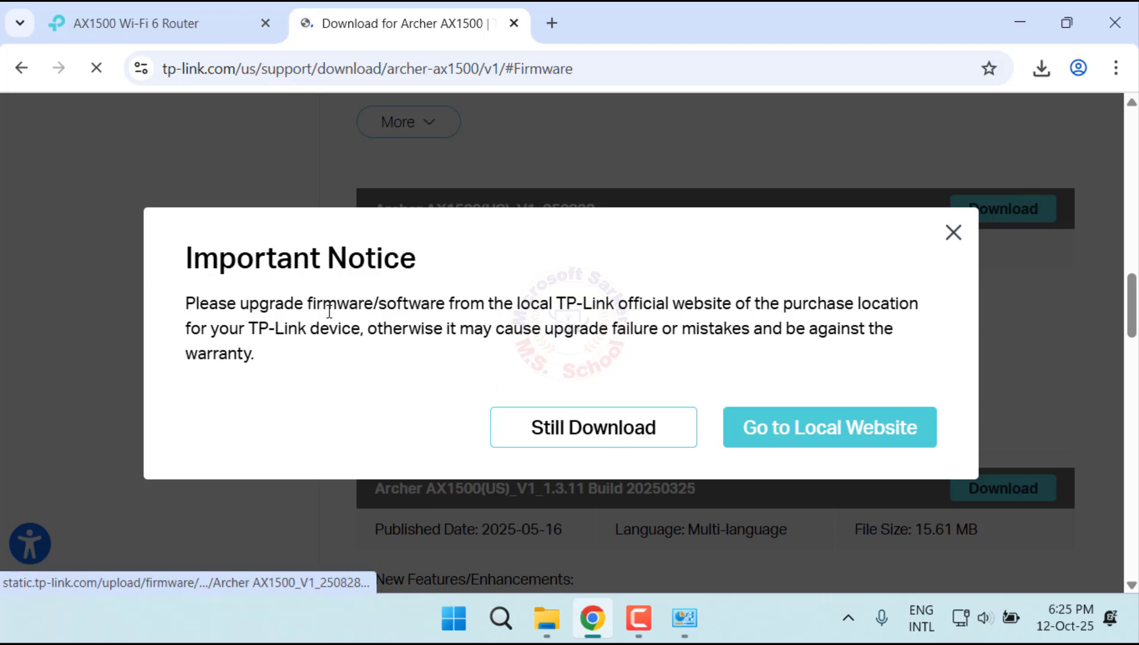
{"action": "left_click", "coordinate": [606, 433]}
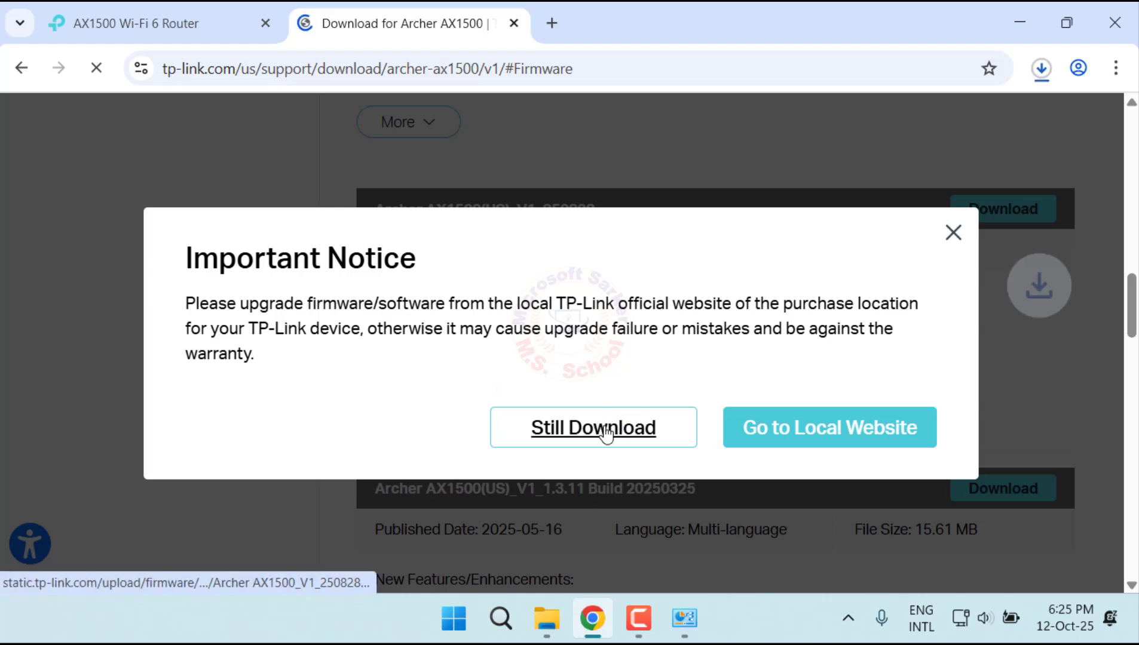
Step: Extract Archer AX1500_V1_250828.zip to its default destination in the Downloads folder and open the extracted inner folder
{"action": "left_click", "coordinate": [1043, 71]}
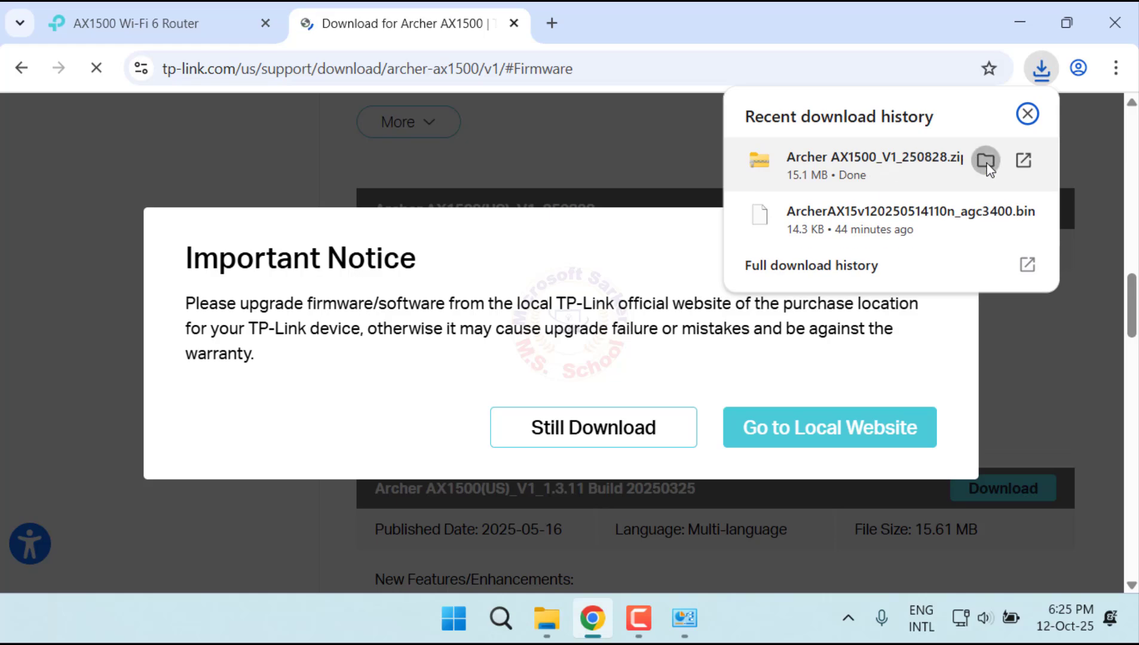
{"action": "left_click", "coordinate": [986, 162]}
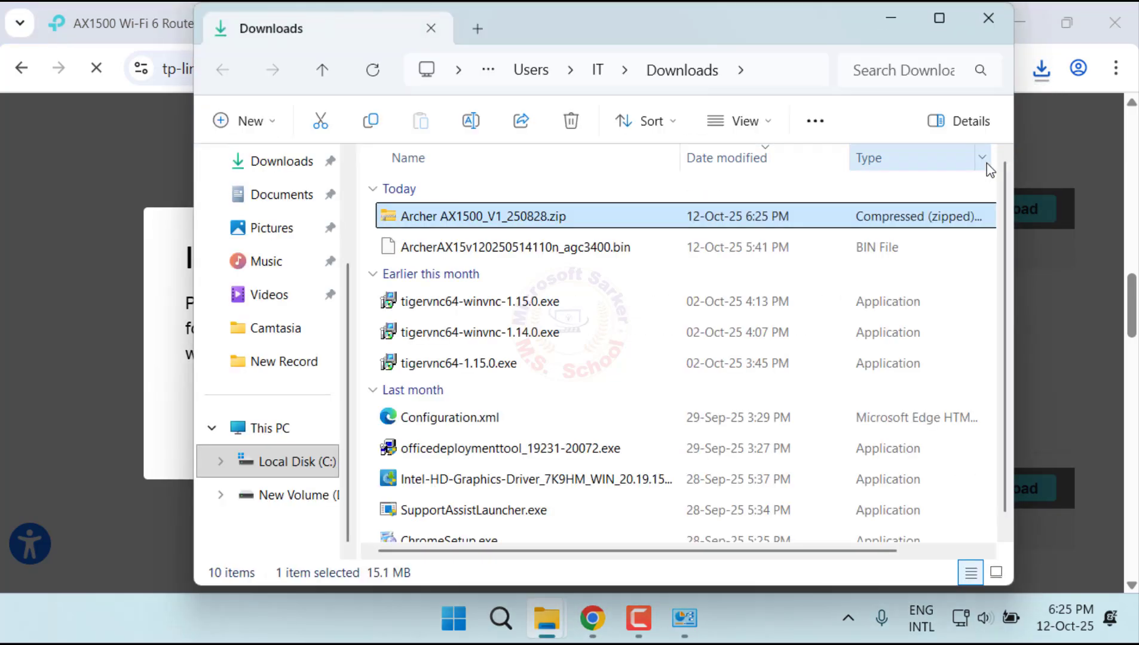
{"action": "left_click", "coordinate": [939, 19]}
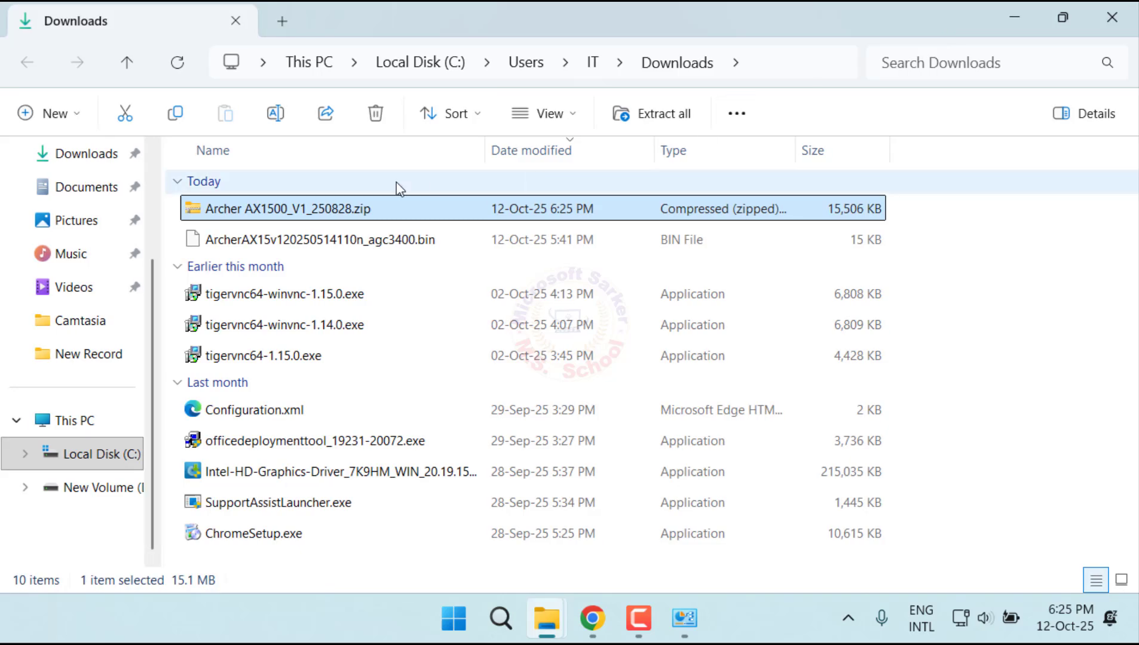
{"action": "right_click", "coordinate": [345, 215]}
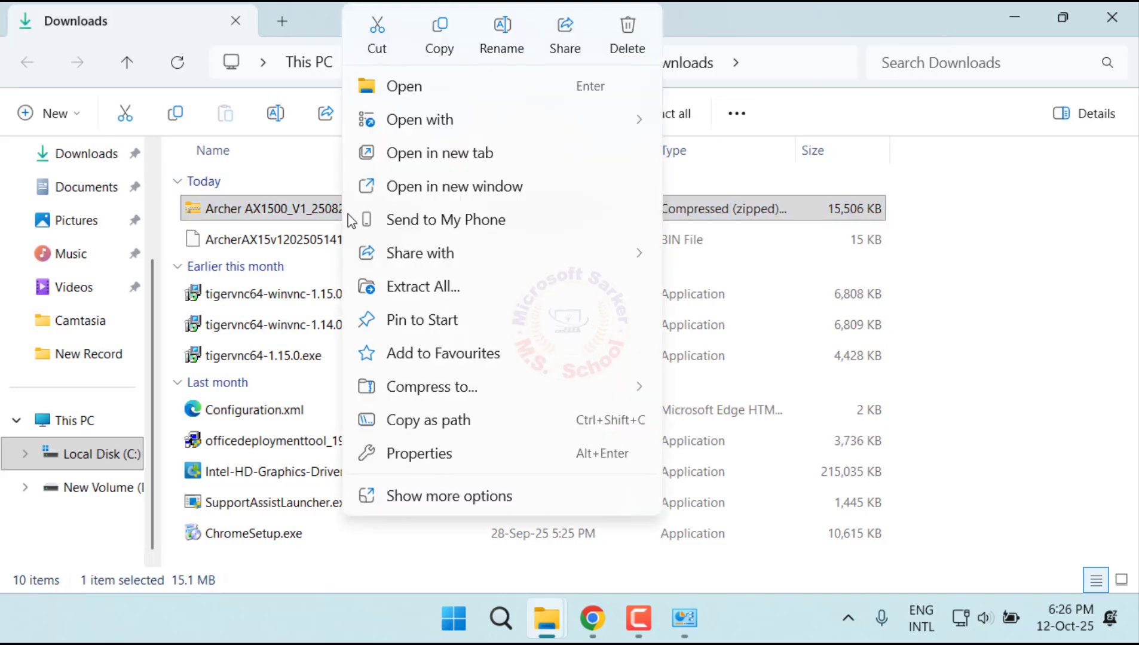
{"action": "left_click", "coordinate": [390, 290]}
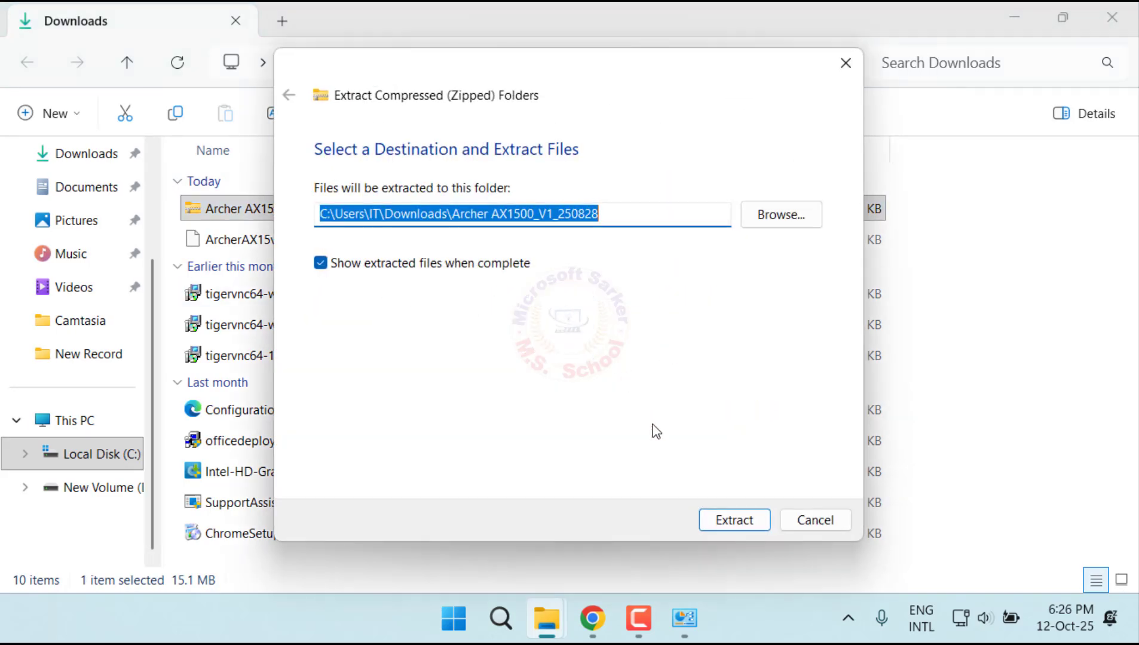
{"action": "left_click", "coordinate": [735, 520]}
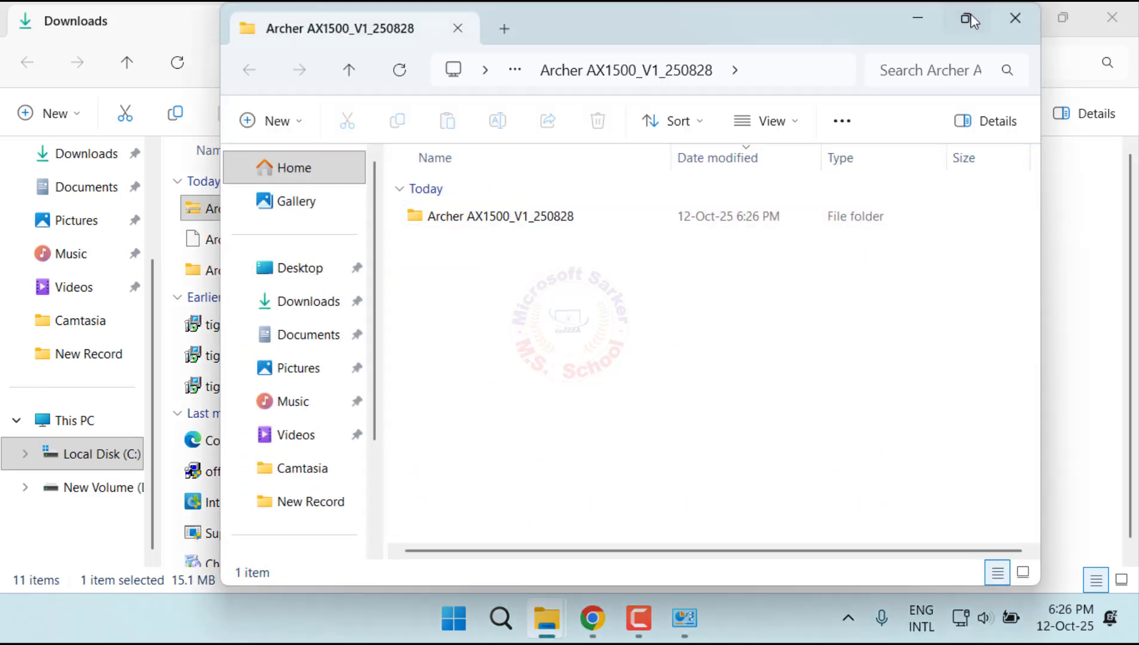
{"action": "left_click", "coordinate": [966, 19]}
{"action": "double_click", "coordinate": [310, 208]}
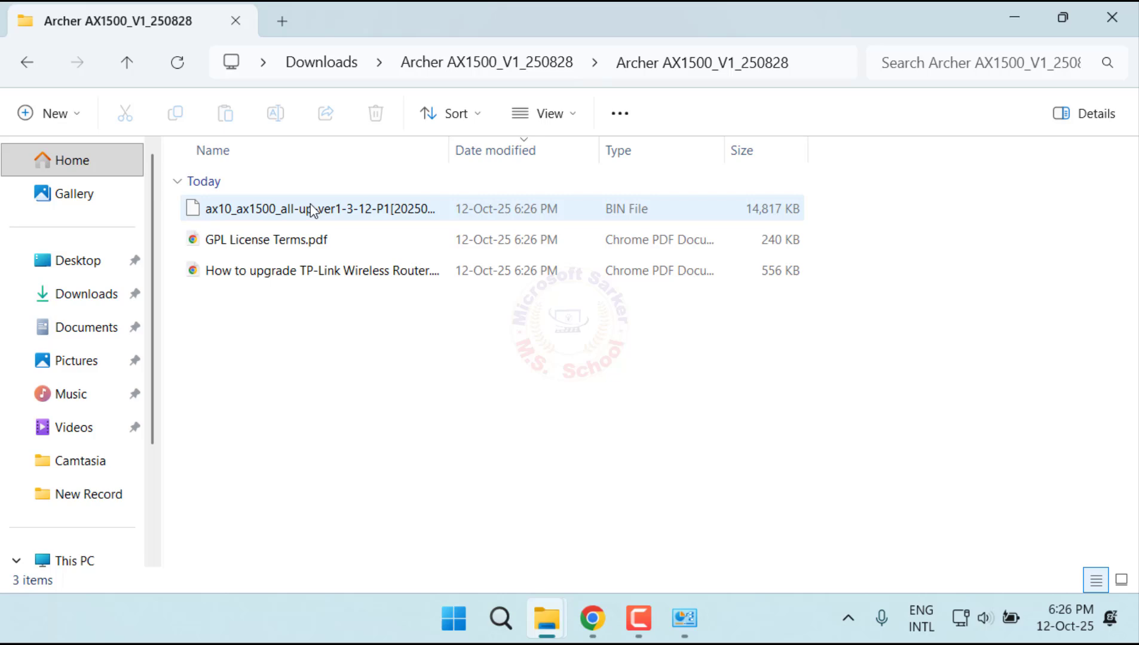
Step: Update the router's firmware from the local ax10_ax1500_all-up-ver1-3-12-P1 BIN file and confirm the update
{"action": "left_click", "coordinate": [333, 194]}
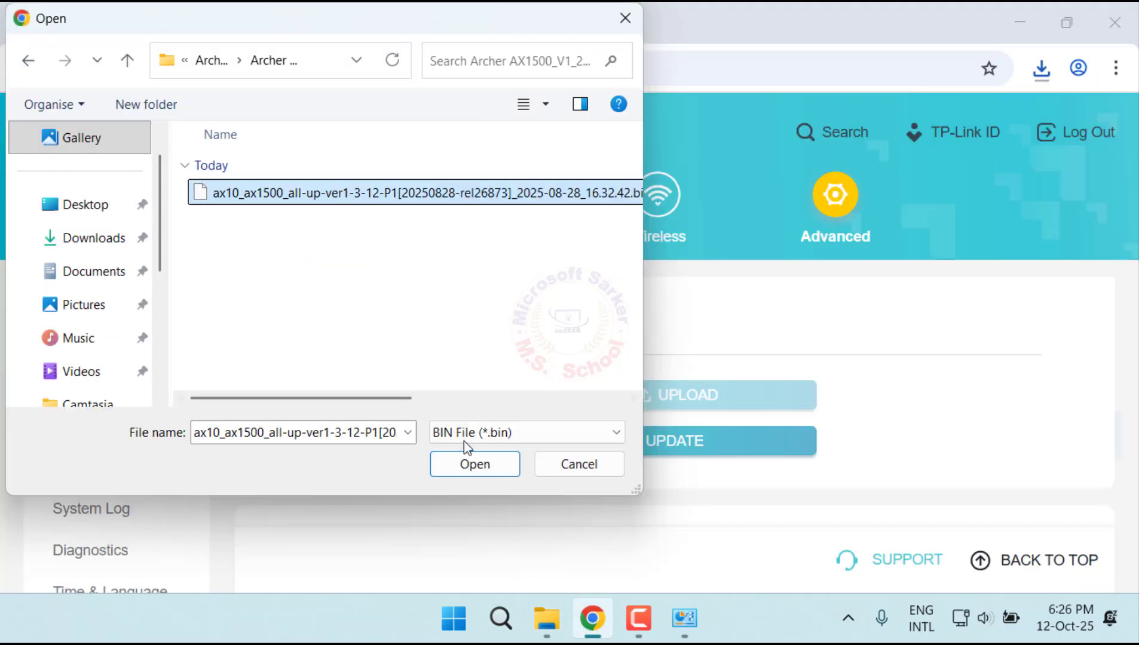
{"action": "left_click", "coordinate": [481, 470]}
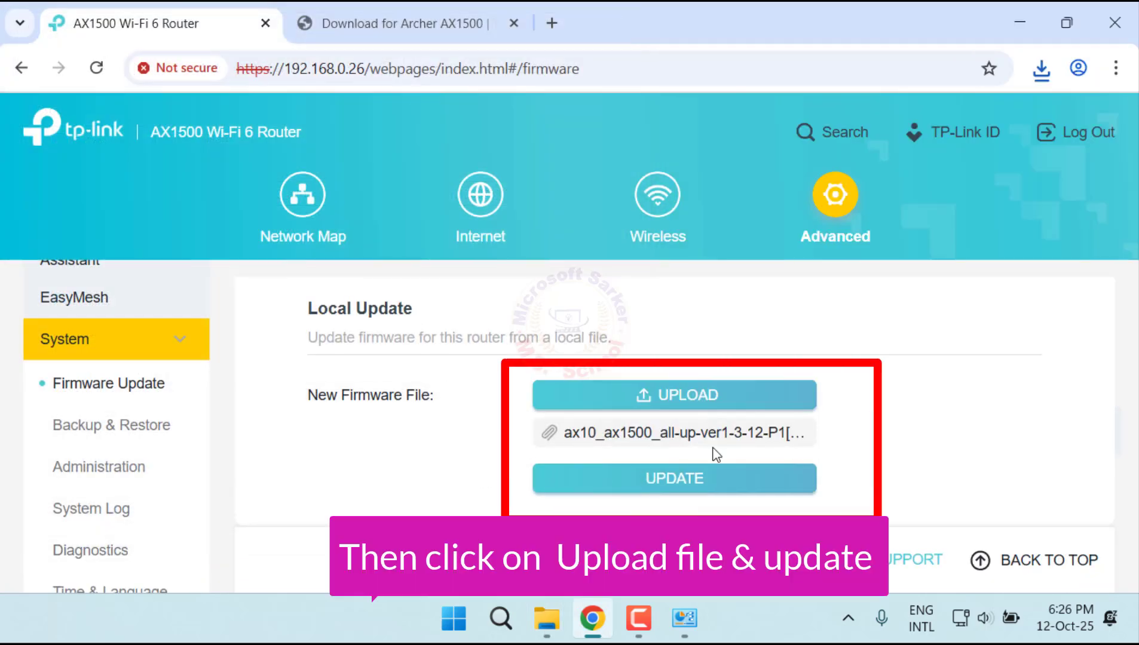
{"action": "left_click", "coordinate": [708, 483]}
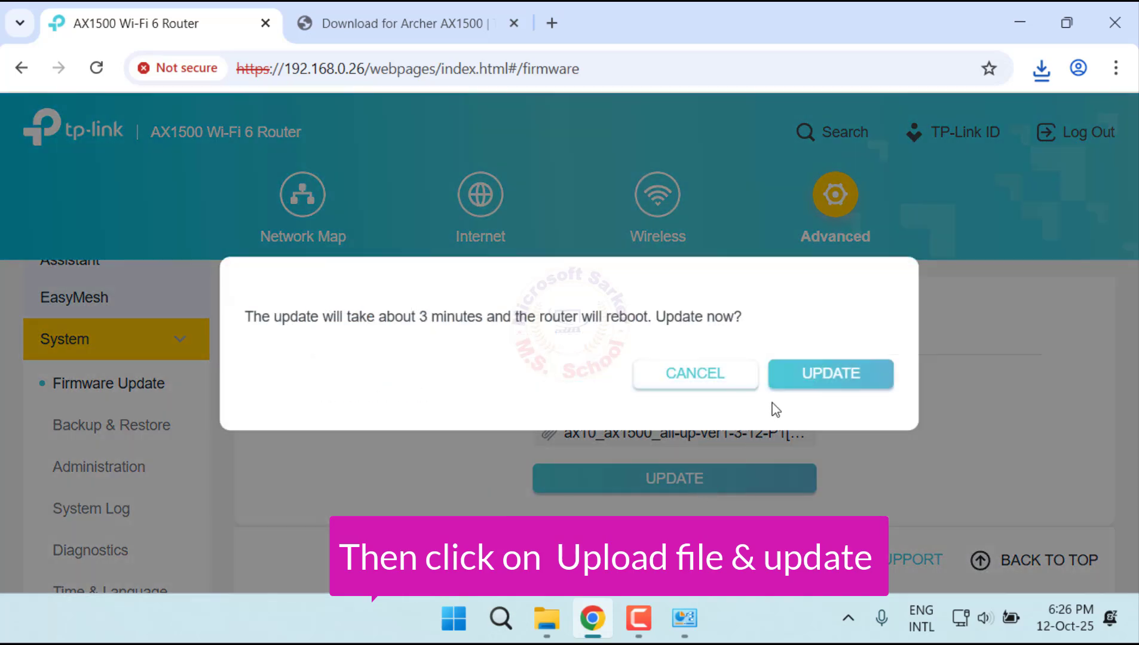
{"action": "left_click", "coordinate": [820, 372]}
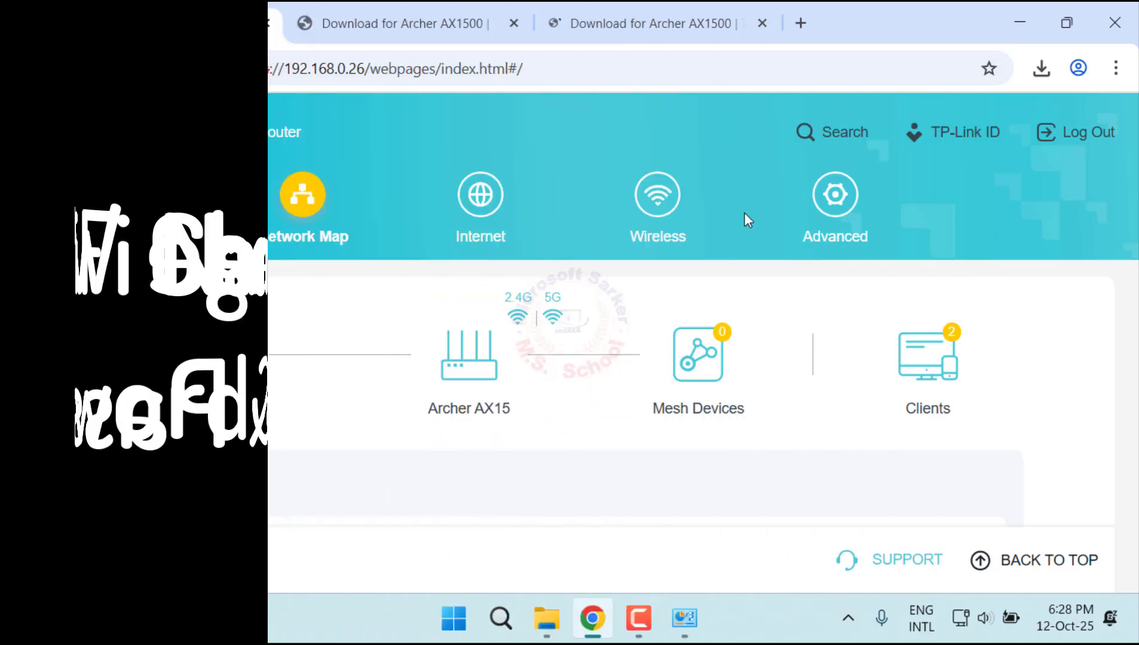
Step: Open the router's advanced Wireless Settings page
{"action": "left_click", "coordinate": [835, 197]}
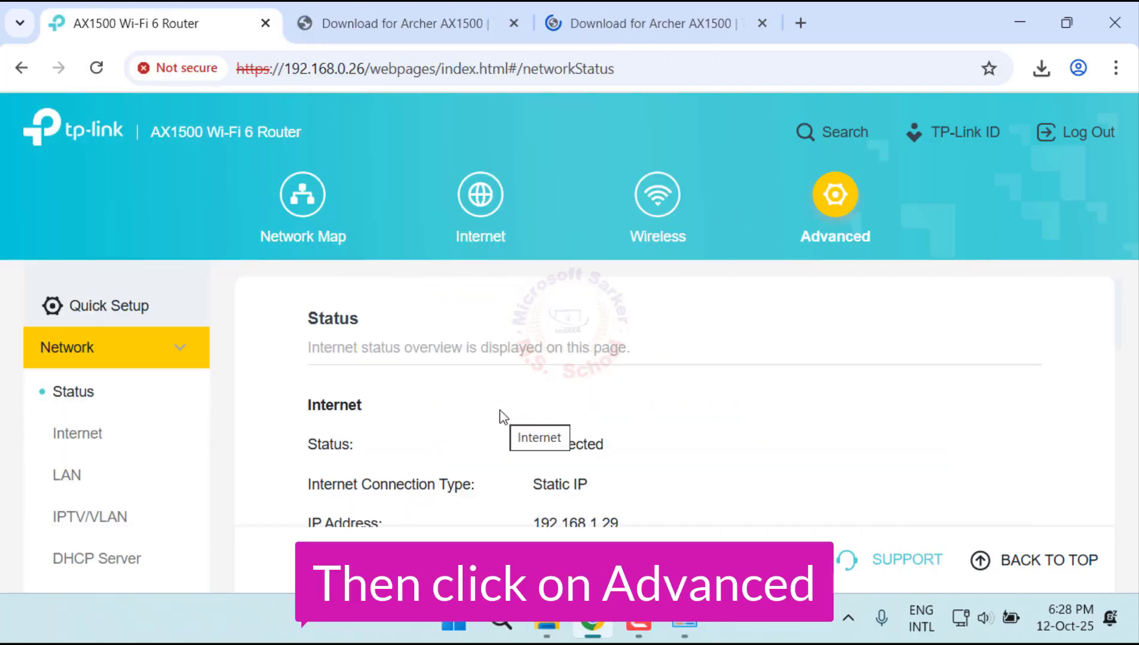
{"action": "scroll", "coordinate": [190, 445], "scroll_direction": "down", "scroll_amount": 5}
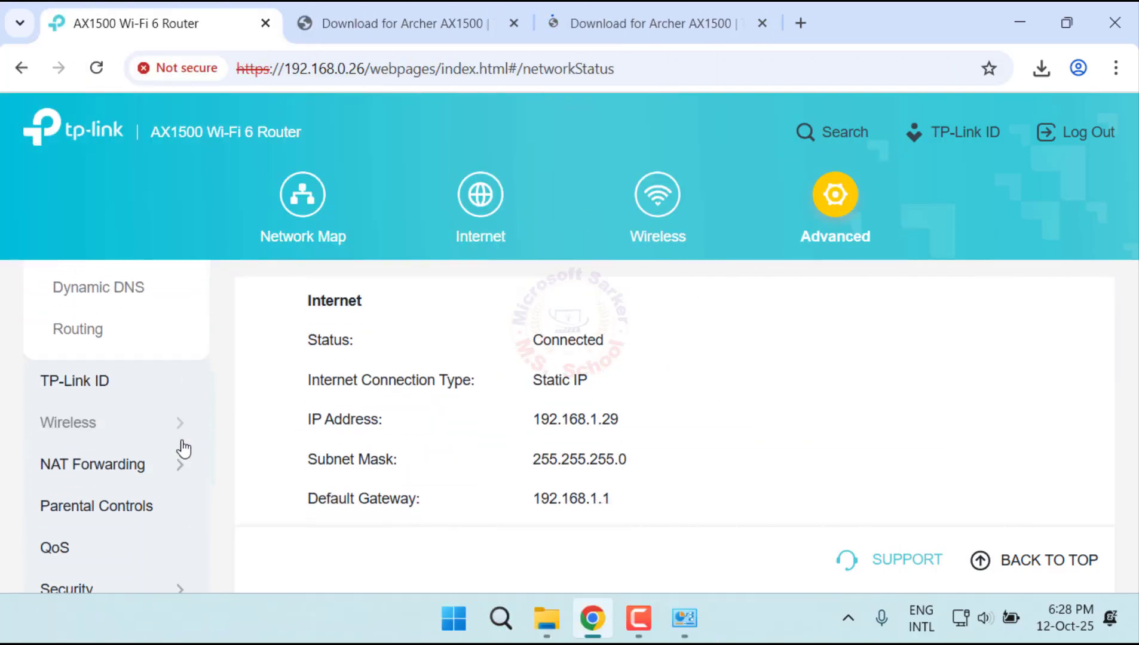
{"action": "left_click", "coordinate": [134, 426]}
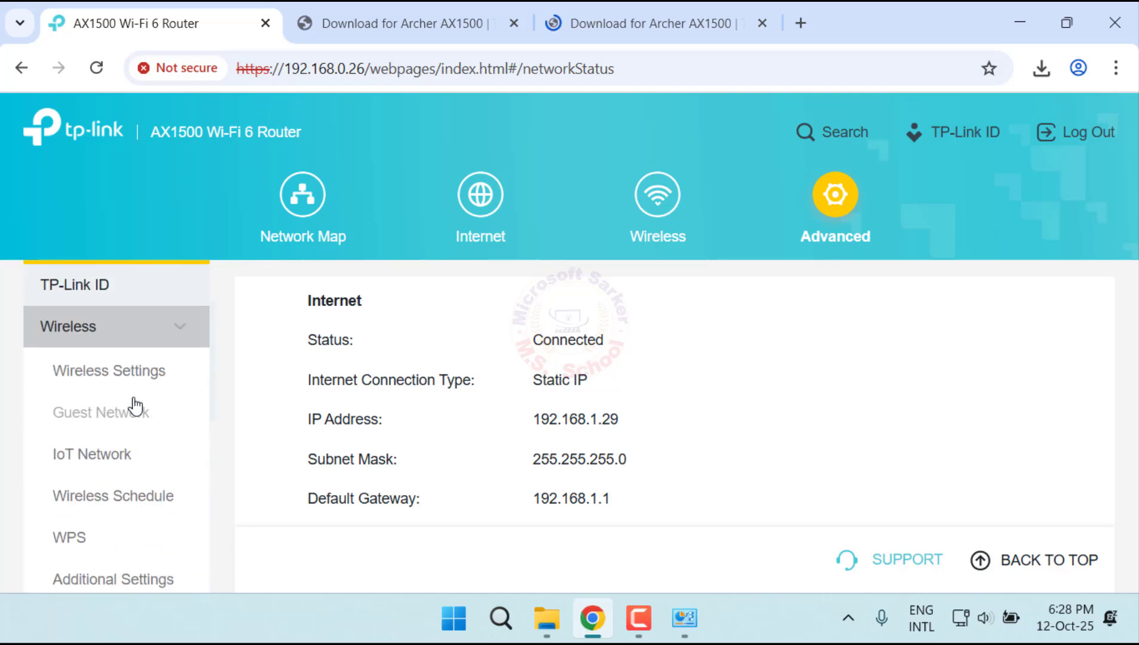
{"action": "left_click", "coordinate": [133, 375]}
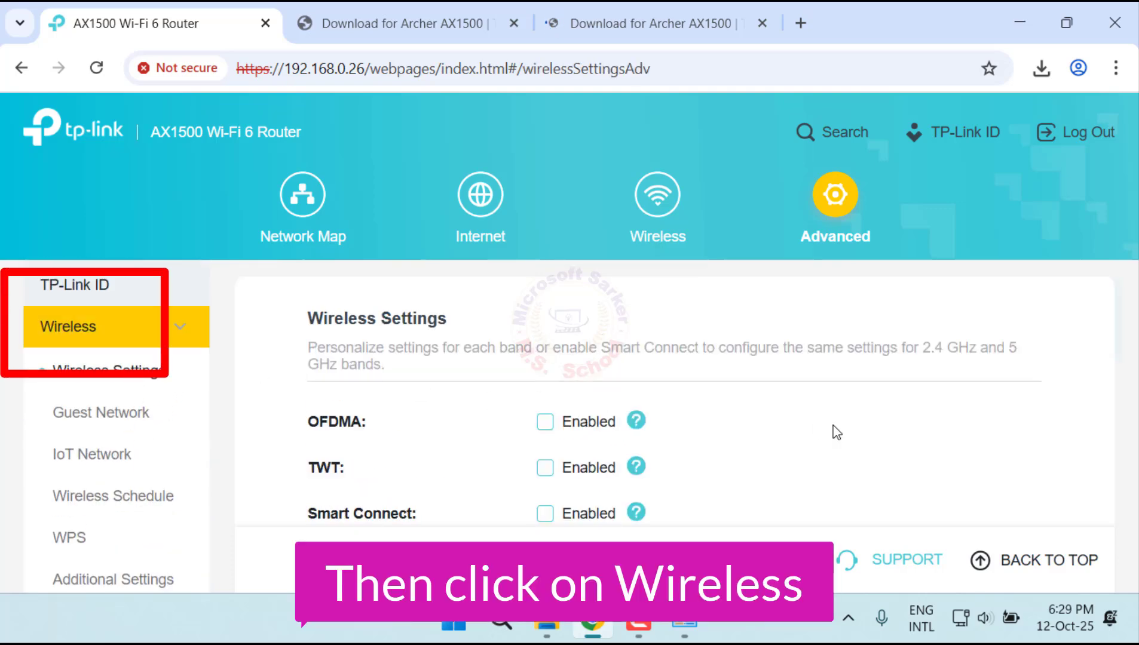
Step: Set the 2.4 GHz network name (SSID) to My Router 1500
{"action": "scroll", "coordinate": [837, 433], "scroll_direction": "down", "scroll_amount": 3}
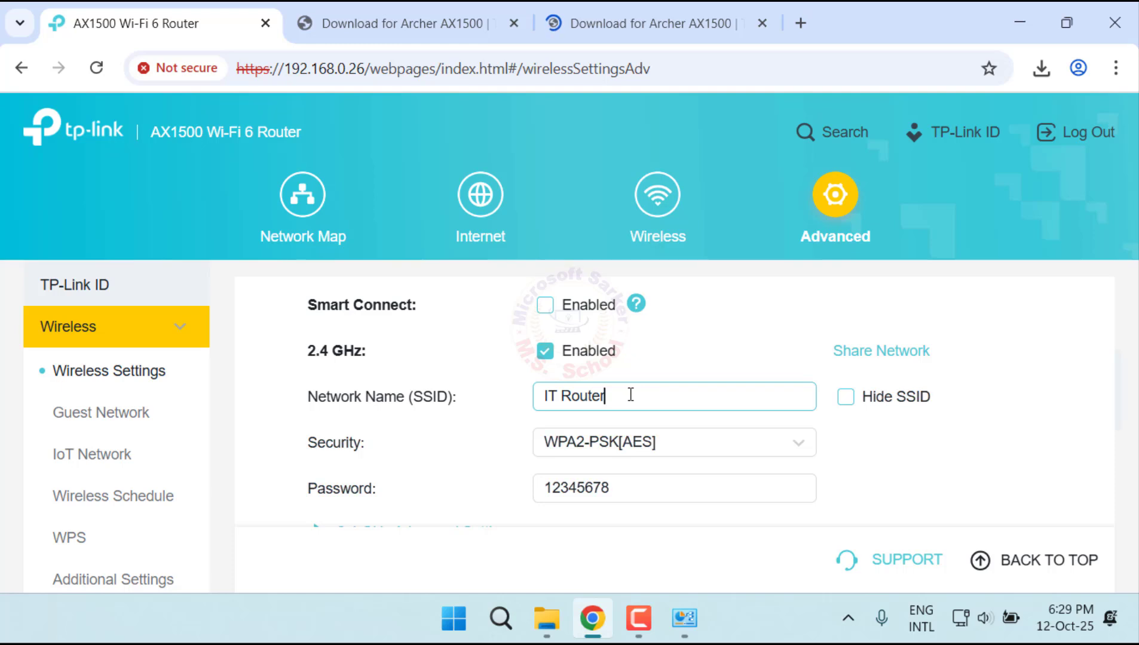
{"action": "key", "text": "ctrl+a"}
{"action": "type", "text": "M"}
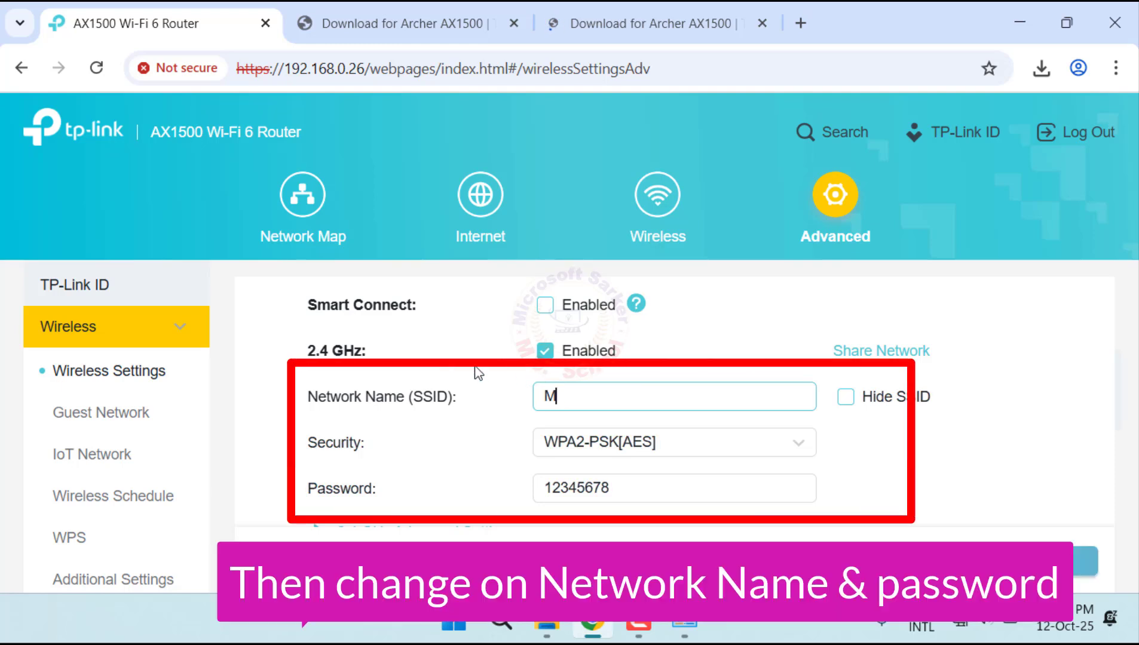
{"action": "type", "text": "y Router 1500"}
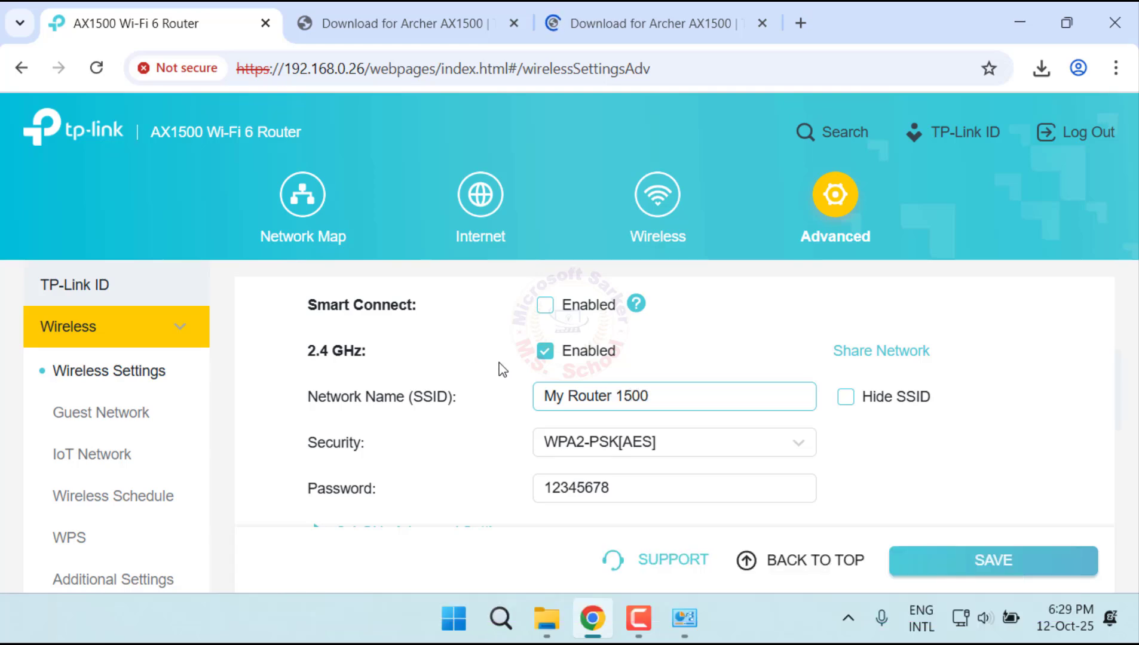
Step: Set the 5 GHz network name (SSID) to My Router 1500 5G
{"action": "scroll", "coordinate": [505, 366], "scroll_direction": "down", "scroll_amount": 3}
{"action": "scroll", "coordinate": [610, 296], "scroll_direction": "up", "scroll_amount": 2}
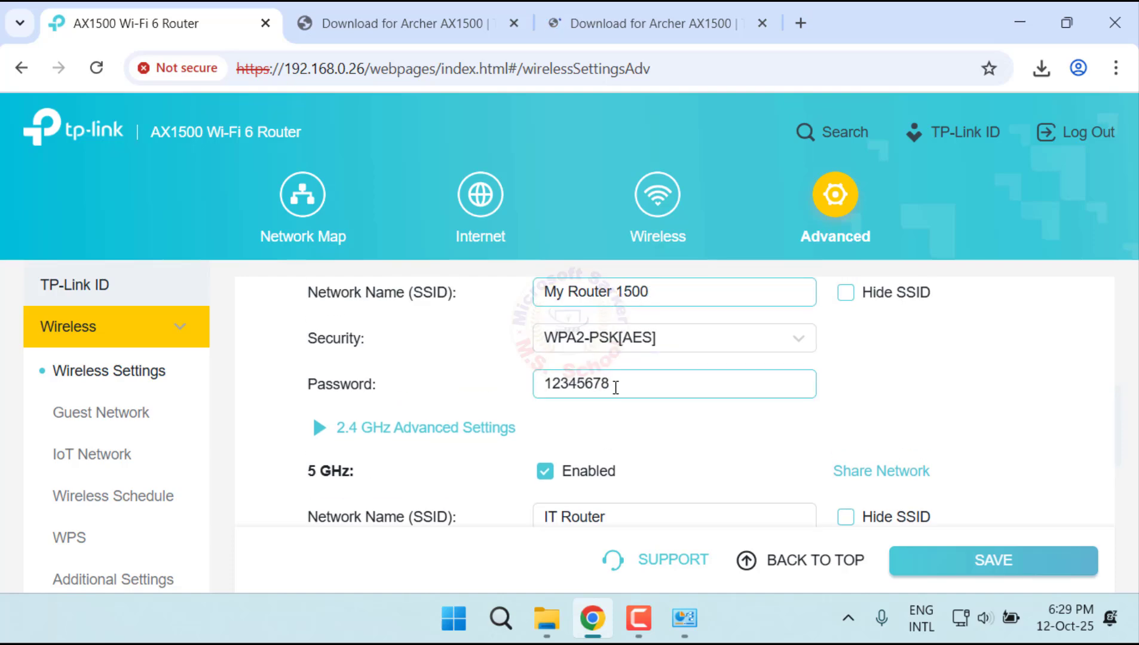
{"action": "left_click_drag", "start_coordinate": [615, 387], "coordinate": [486, 384]}
{"action": "scroll", "coordinate": [592, 478], "scroll_direction": "down", "scroll_amount": 2}
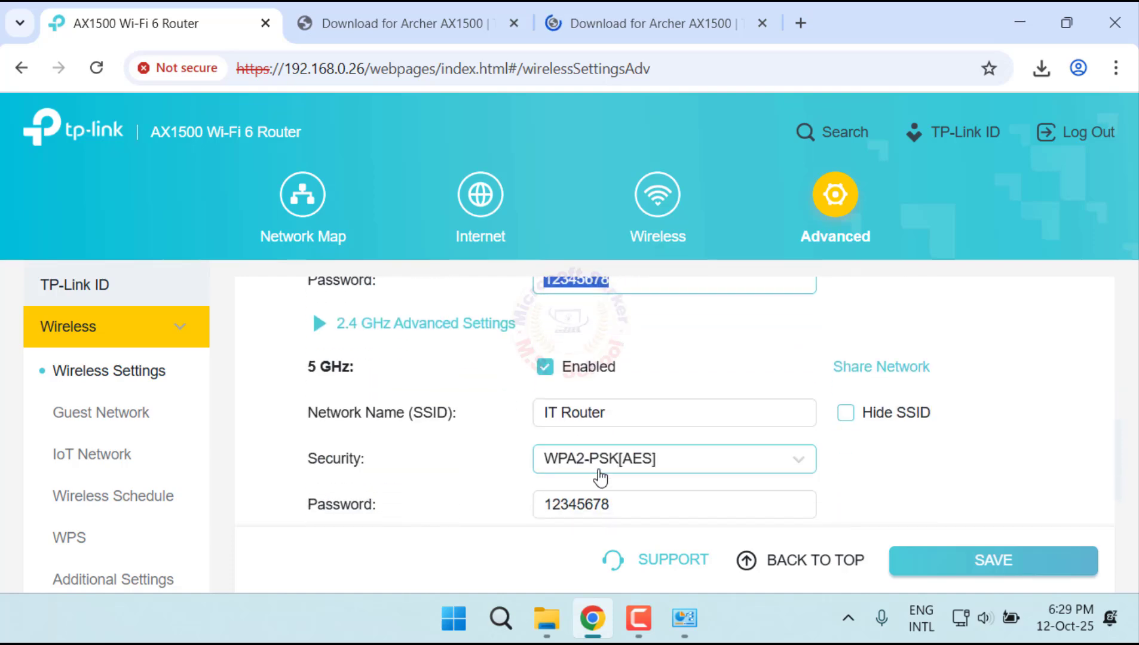
{"action": "scroll", "coordinate": [615, 460], "scroll_direction": "up", "scroll_amount": 4}
{"action": "scroll", "coordinate": [624, 452], "scroll_direction": "down", "scroll_amount": 3}
{"action": "left_click_drag", "start_coordinate": [620, 419], "coordinate": [504, 394]}
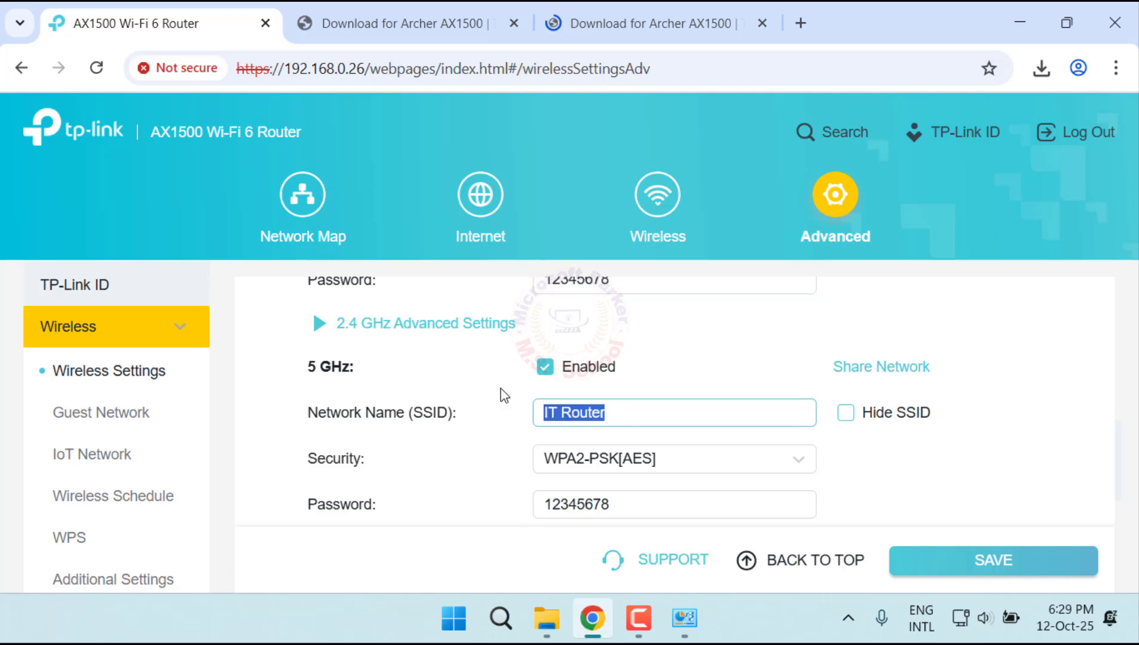
{"action": "type", "text": "My"}
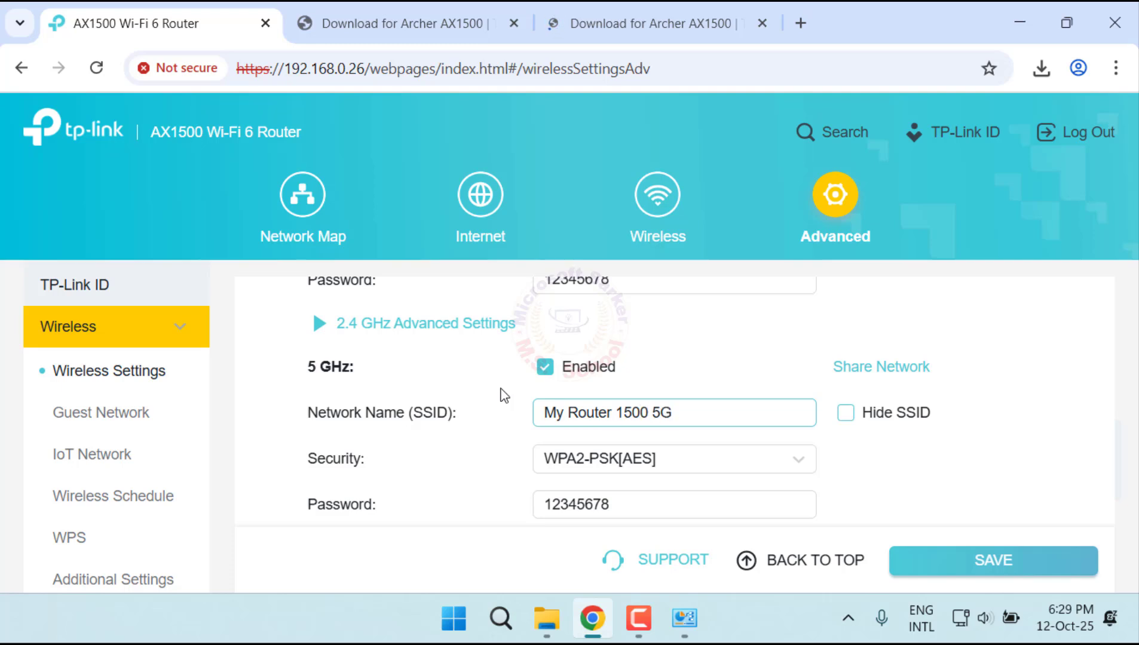
Step: Save the wireless settings and close the summary of the applied wireless information
{"action": "scroll", "coordinate": [500, 397], "scroll_direction": "down", "scroll_amount": 1}
{"action": "left_click", "coordinate": [1014, 565]}
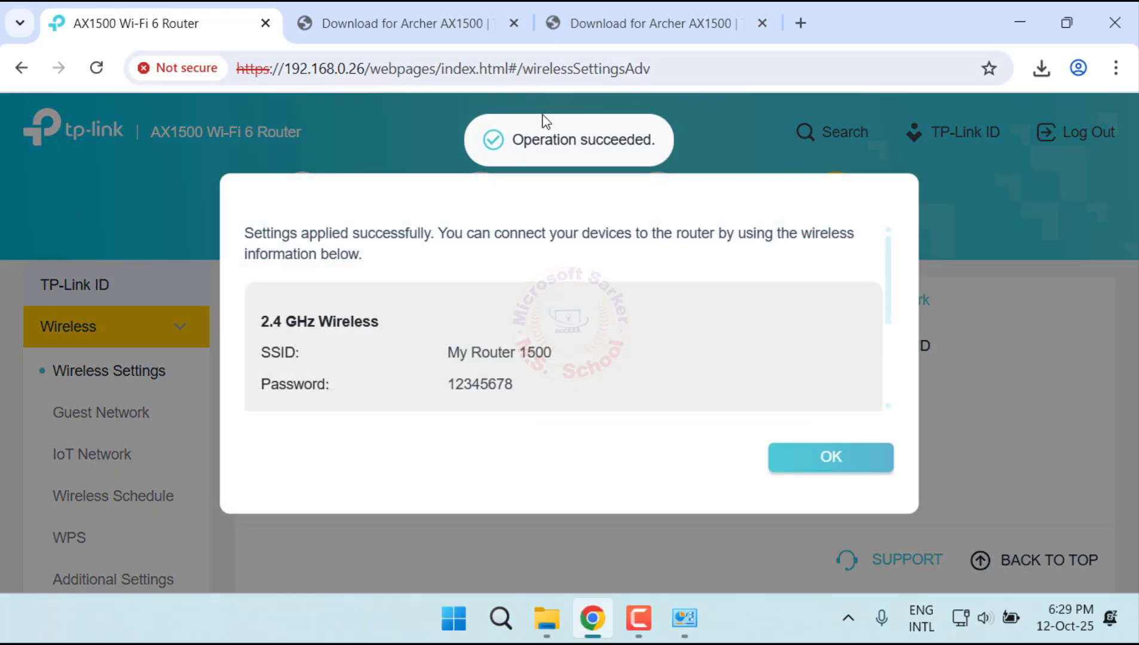
{"action": "left_click", "coordinate": [864, 468]}
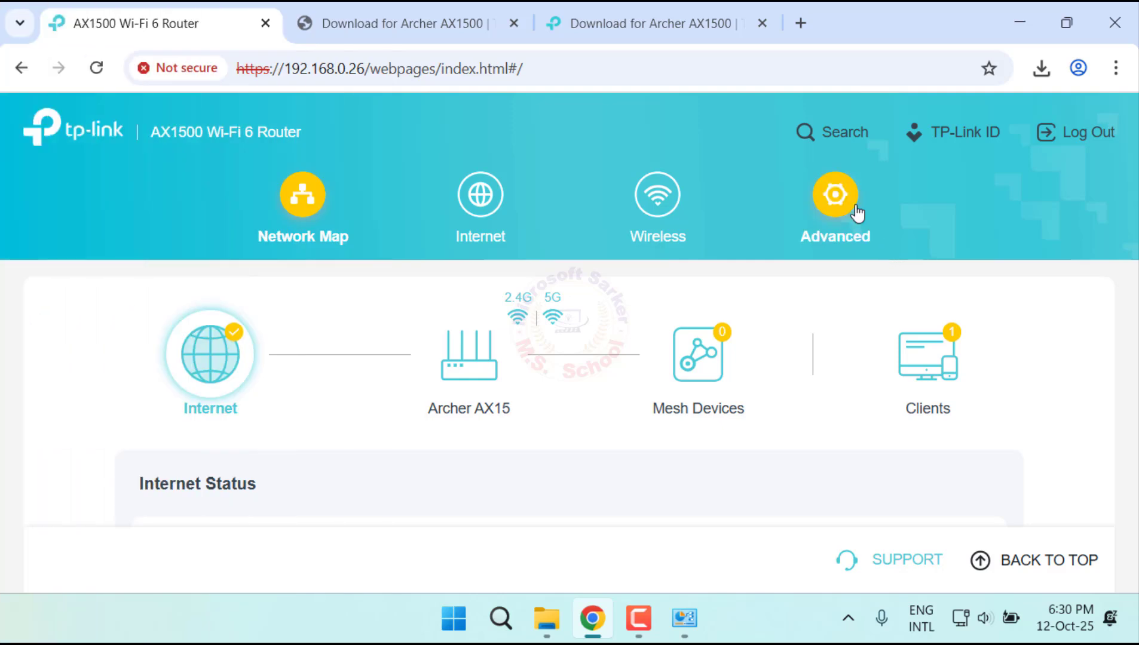
Step: Open the Backup & Restore page in the router's advanced system settings
{"action": "left_click", "coordinate": [858, 213]}
{"action": "scroll", "coordinate": [139, 484], "scroll_direction": "down", "scroll_amount": 5}
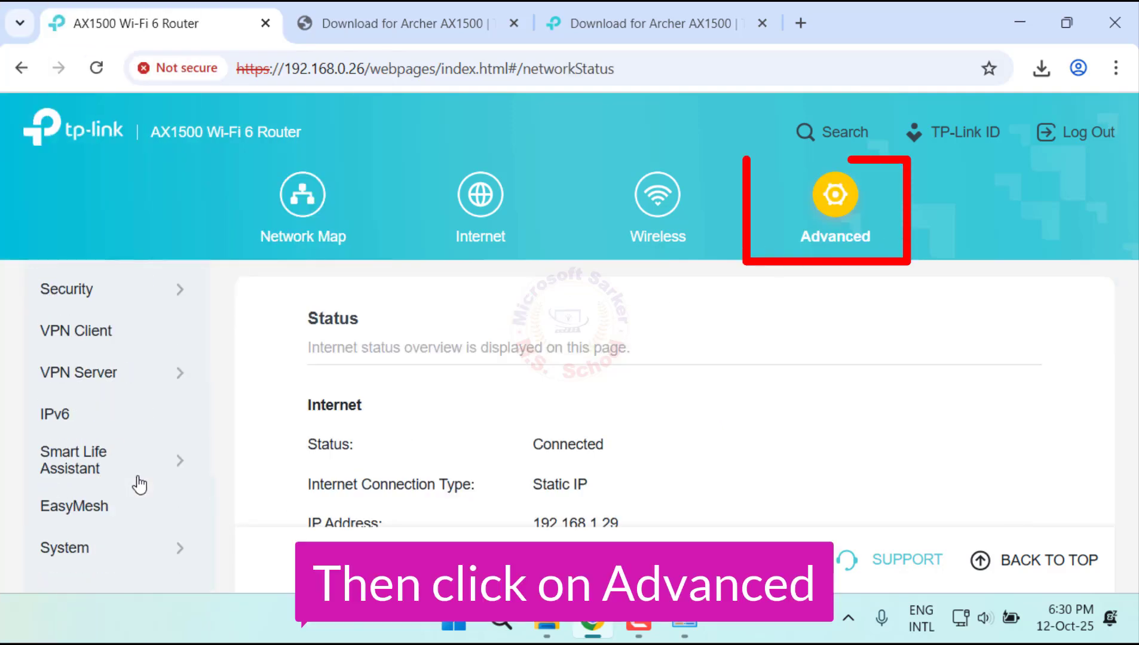
{"action": "left_click", "coordinate": [122, 559]}
{"action": "scroll", "coordinate": [147, 539], "scroll_direction": "down", "scroll_amount": 4}
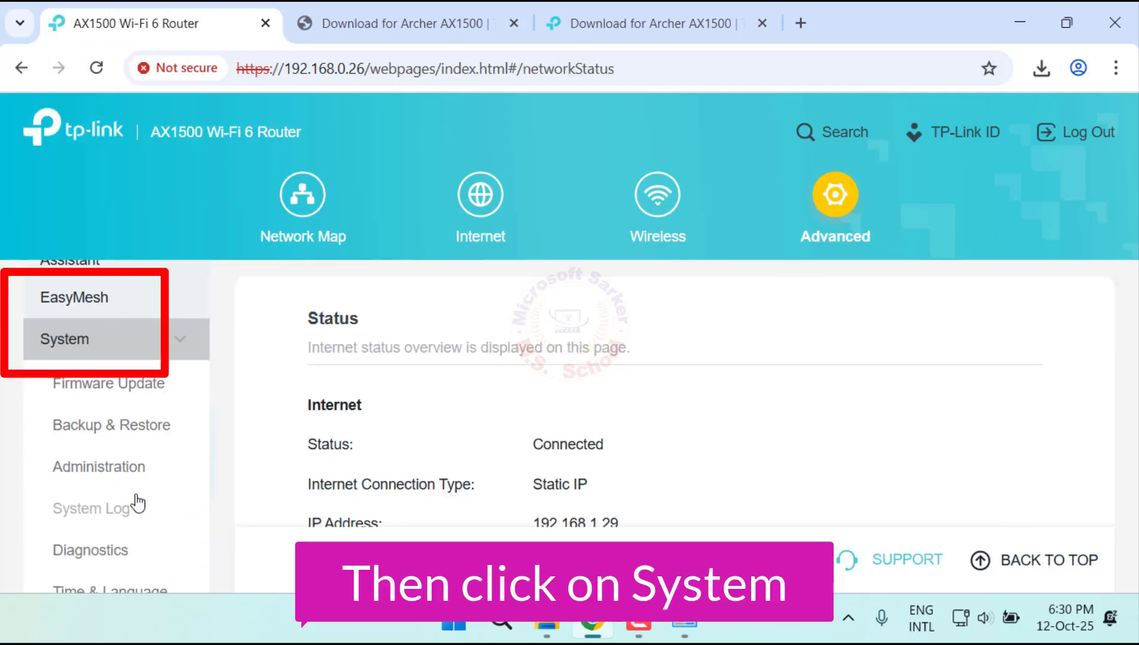
{"action": "scroll", "coordinate": [140, 501], "scroll_direction": "down", "scroll_amount": 2}
{"action": "left_click", "coordinate": [157, 325]}
Step: Run a factory restore that resets all the router's configuration settings to their defaults, and confirm it
{"action": "scroll", "coordinate": [552, 406], "scroll_direction": "down", "scroll_amount": 5}
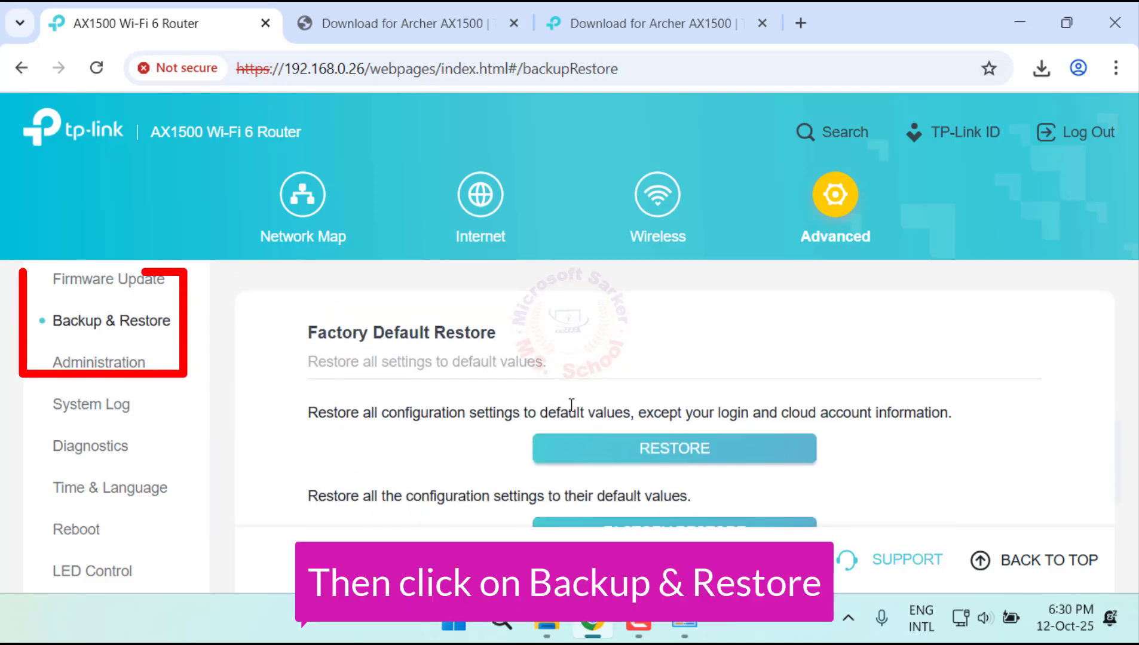
{"action": "scroll", "coordinate": [705, 421], "scroll_direction": "down", "scroll_amount": 1}
{"action": "left_click", "coordinate": [730, 481]}
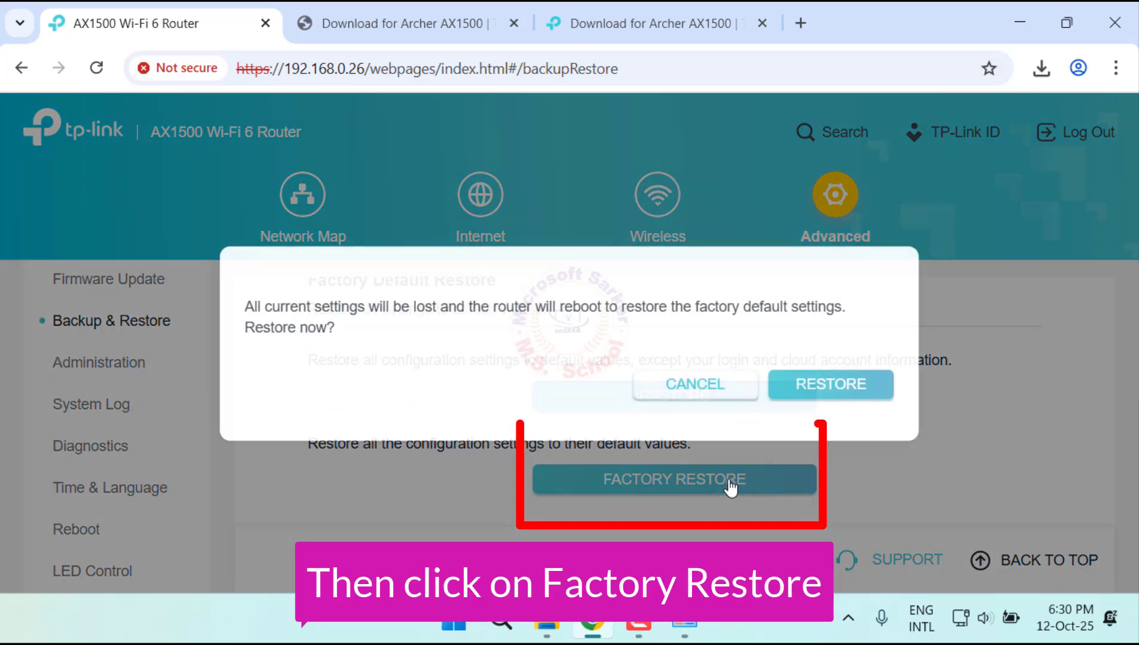
{"action": "left_click", "coordinate": [847, 393]}
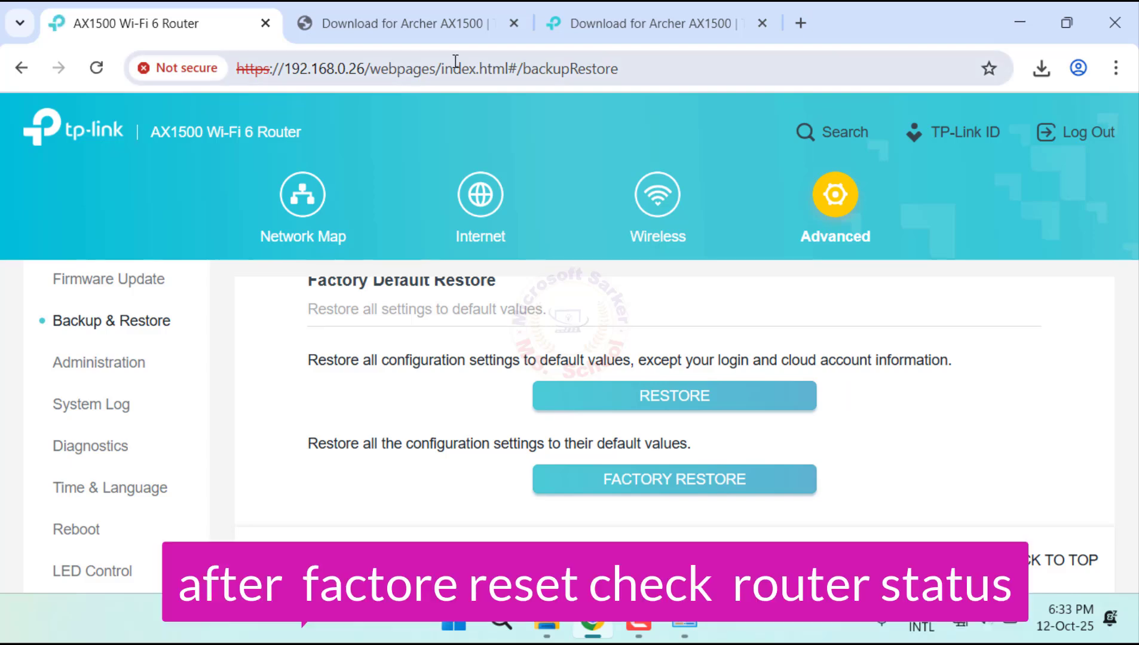
Step: Open the router's web interface at its default address 192.168.0.1
{"action": "left_click", "coordinate": [455, 60]}
{"action": "type", "text": "192.168"}
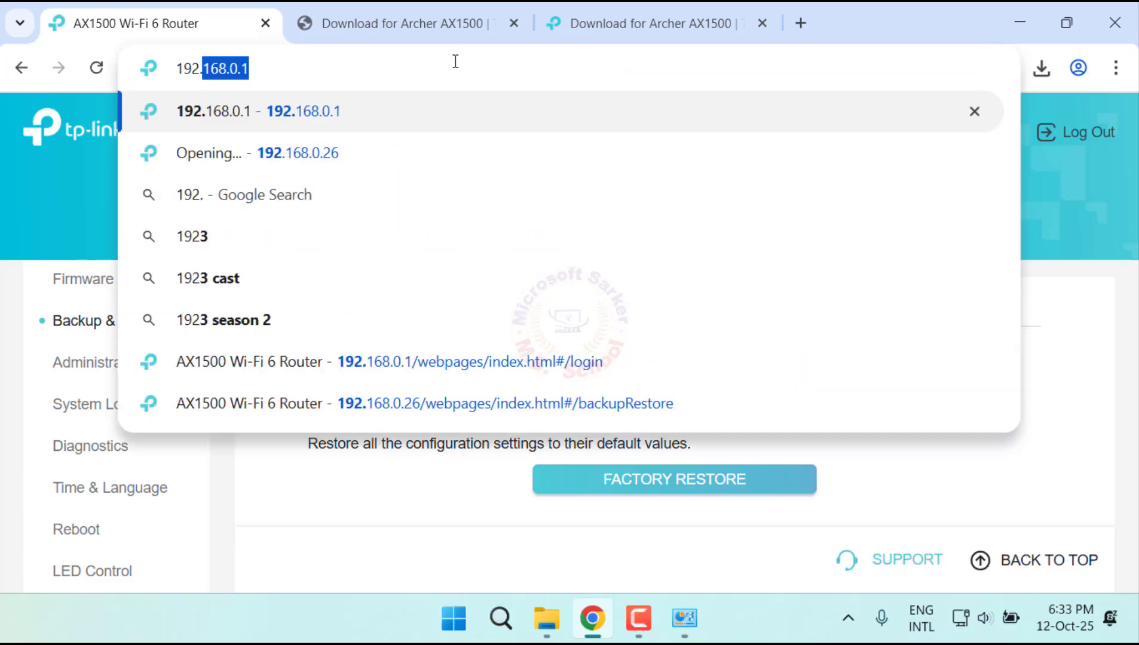
{"action": "type", "text": ".0.1"}
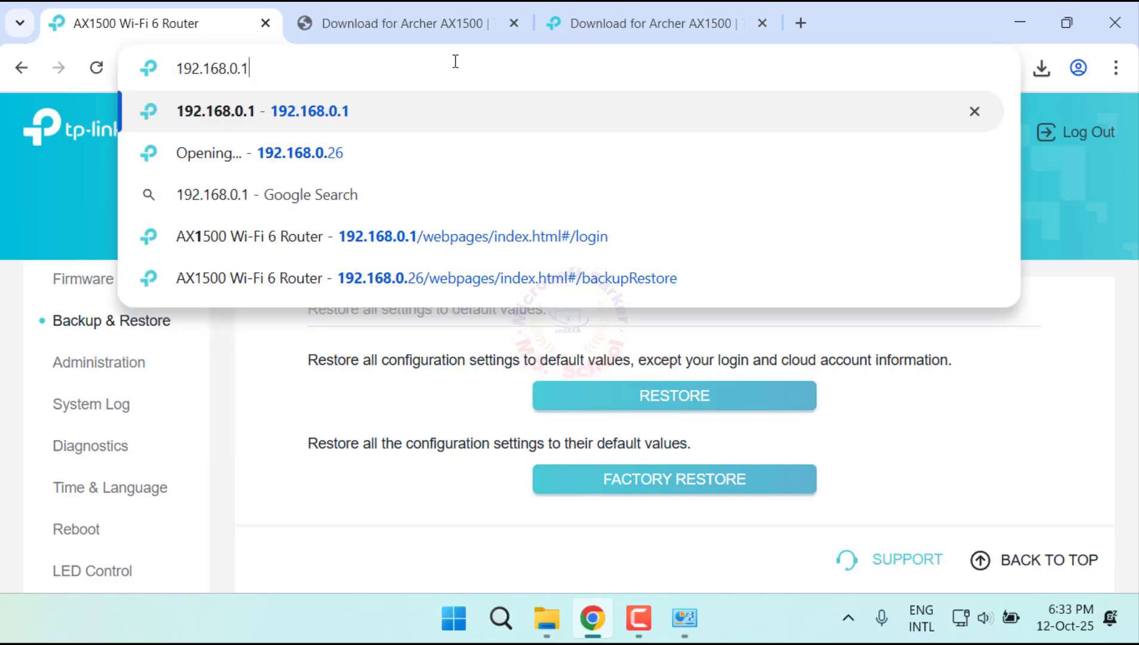
{"action": "key", "text": "Return"}
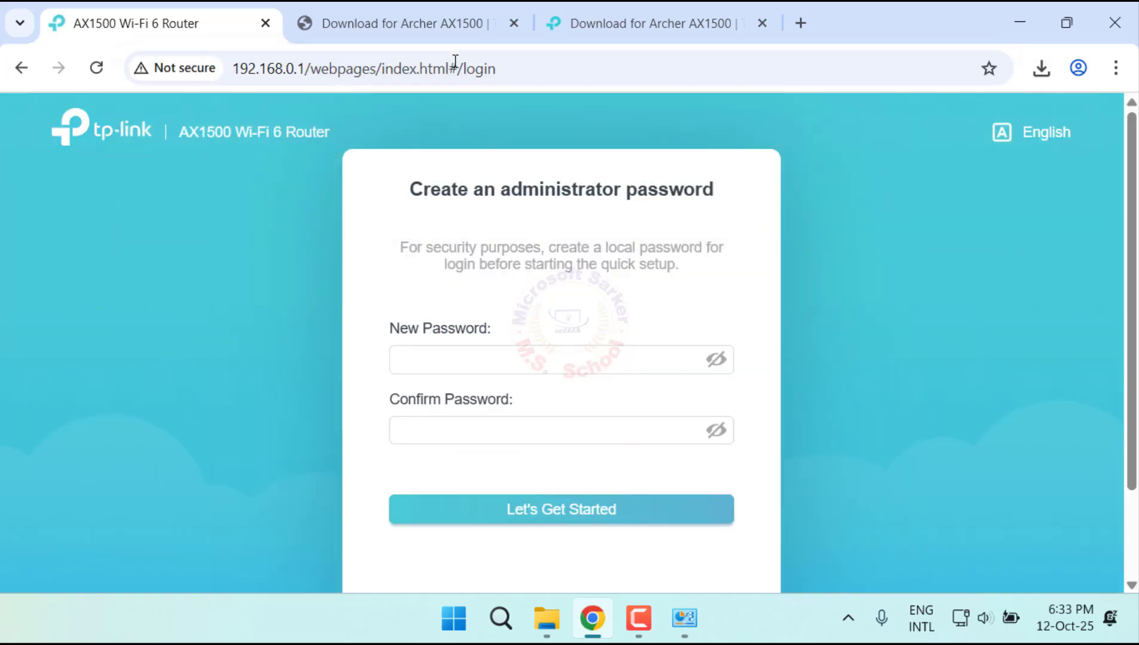